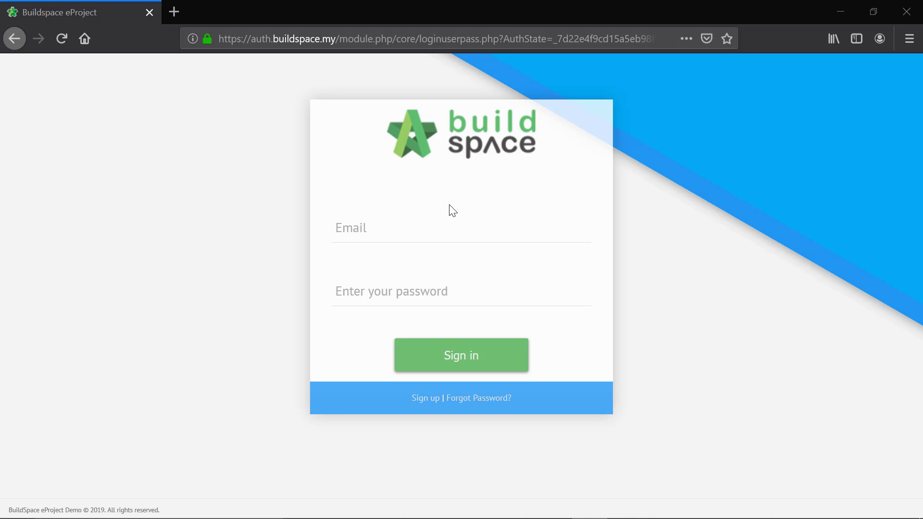
- Sign in to eProject using the first saved contractor login
click(416, 229)
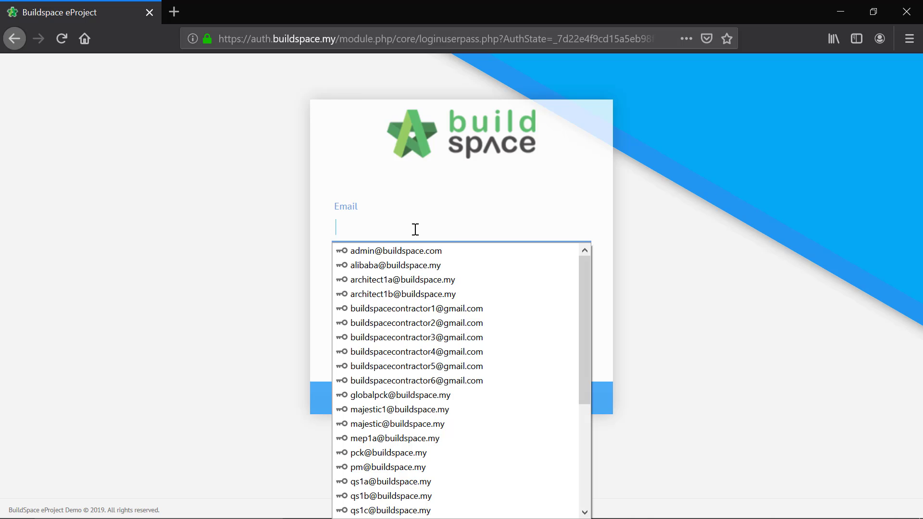
text(bui)
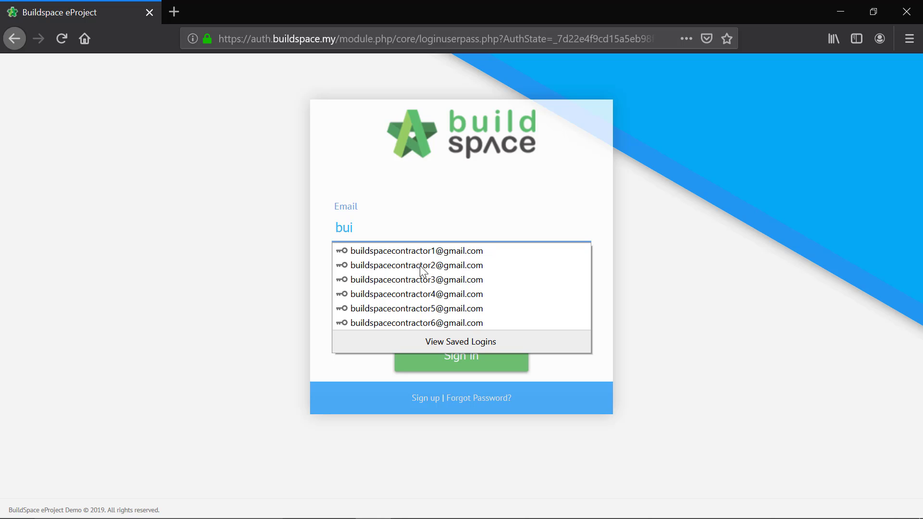
click(429, 250)
click(421, 358)
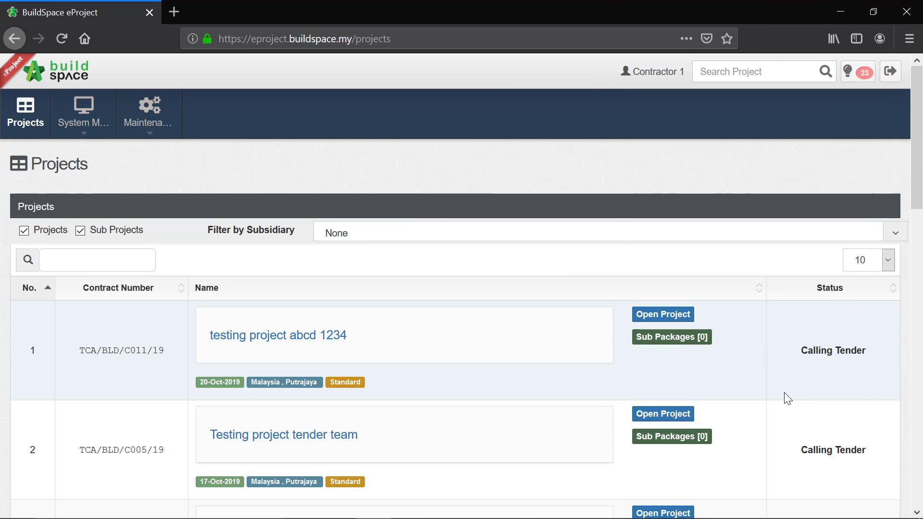
- Open the project "testing project abcd 1234" and go to its tender documents
click(664, 315)
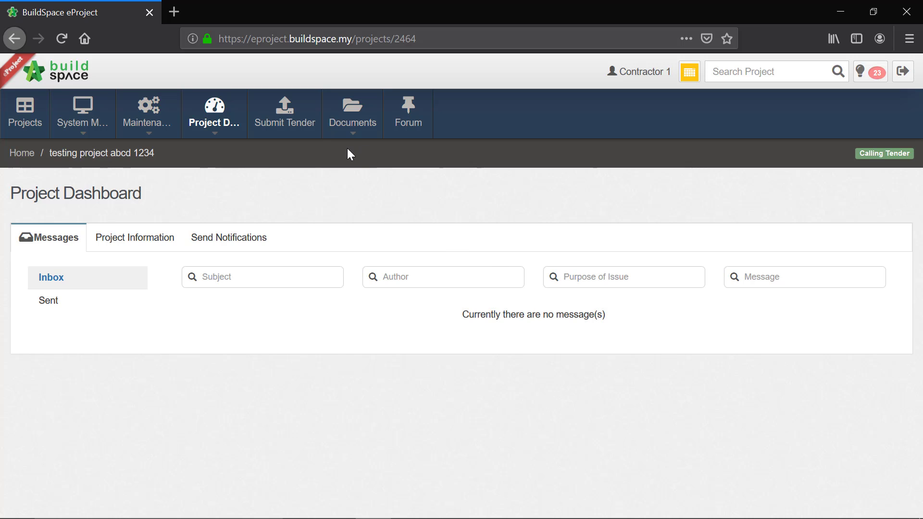
mouse_move(335, 124)
click(364, 152)
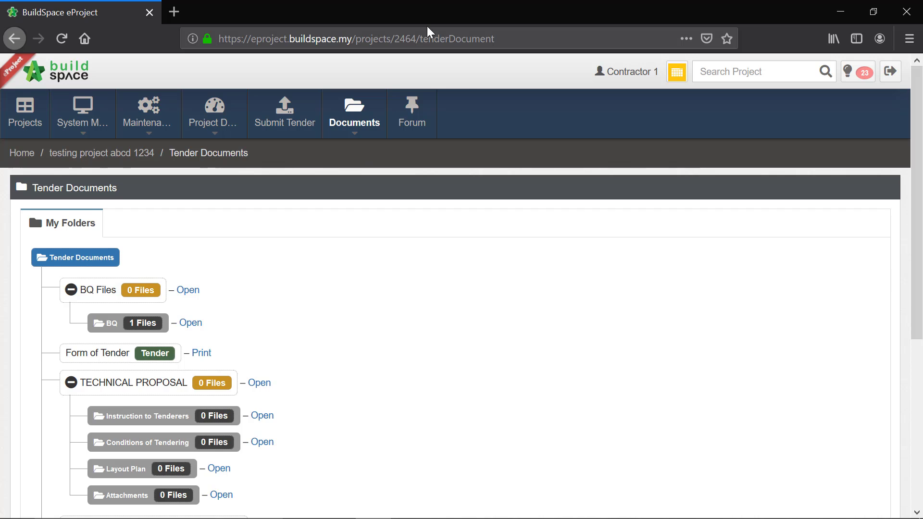
- Download testing-project-abcd-1234.ebq from the BQ subfolder of BQ Files, saving the file to disk
scroll(409, 305, down, 2)
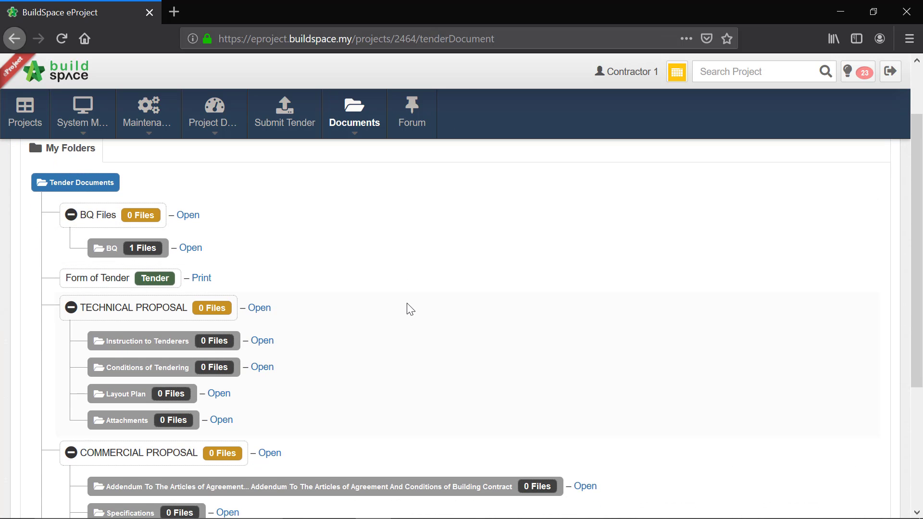
scroll(410, 309, down, 4)
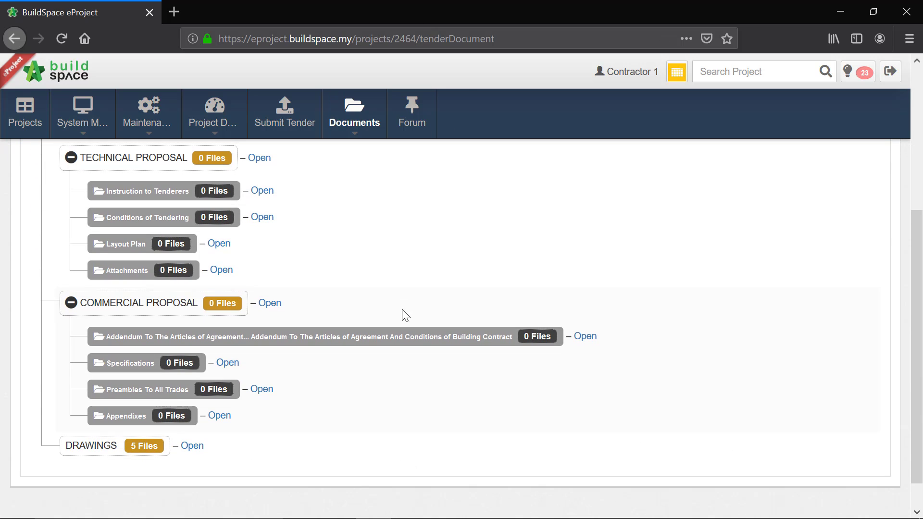
scroll(350, 370, up, 4)
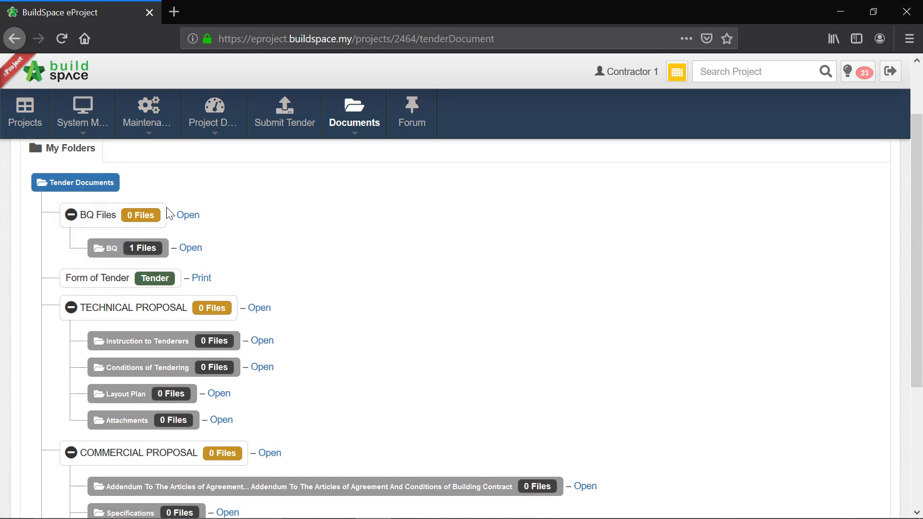
click(198, 251)
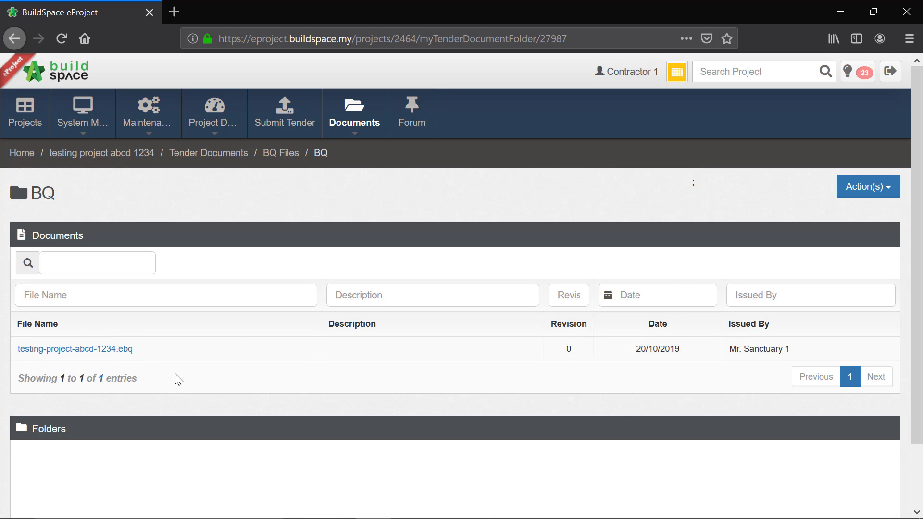
click(128, 355)
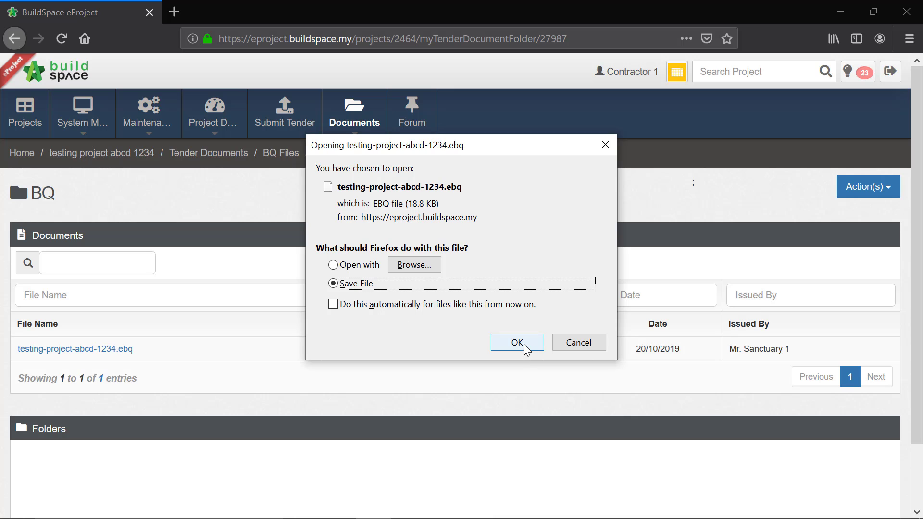
click(524, 344)
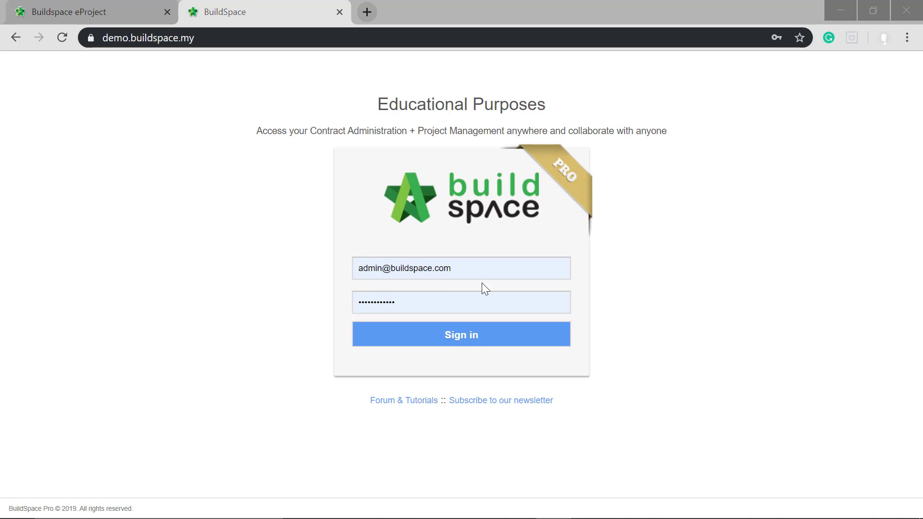
- Switch to BuildSpace Pro, sign in with the prefilled credentials and open the Tendering module
click(451, 336)
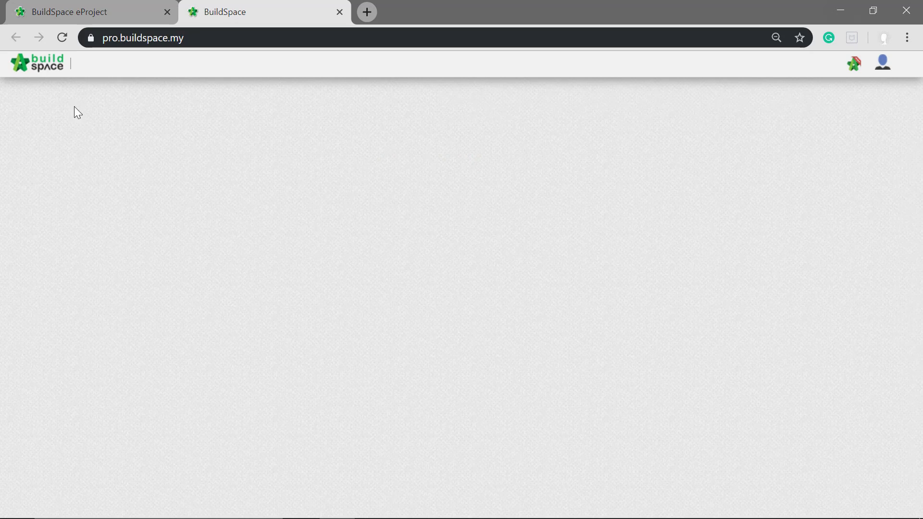
click(41, 66)
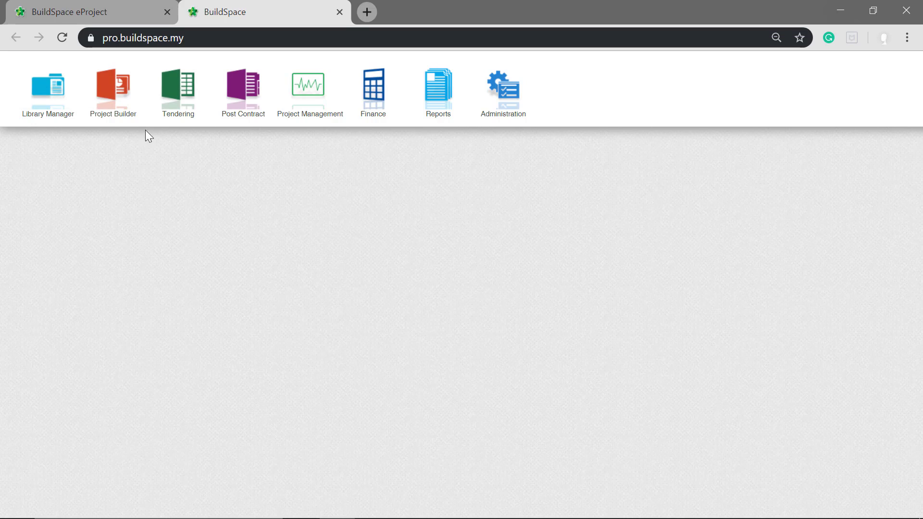
click(180, 87)
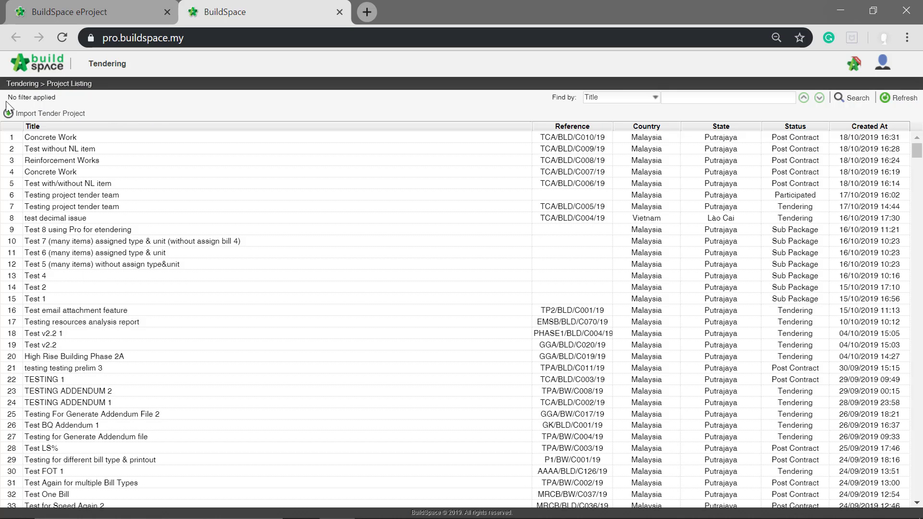
- Import the tender project from testing-project-abcd-1234.ebq in the Downloads folder
click(47, 115)
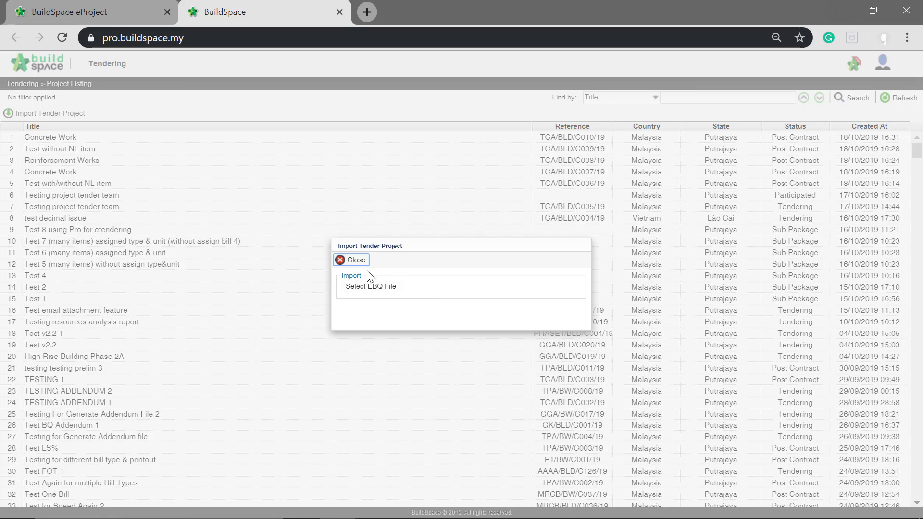
click(369, 285)
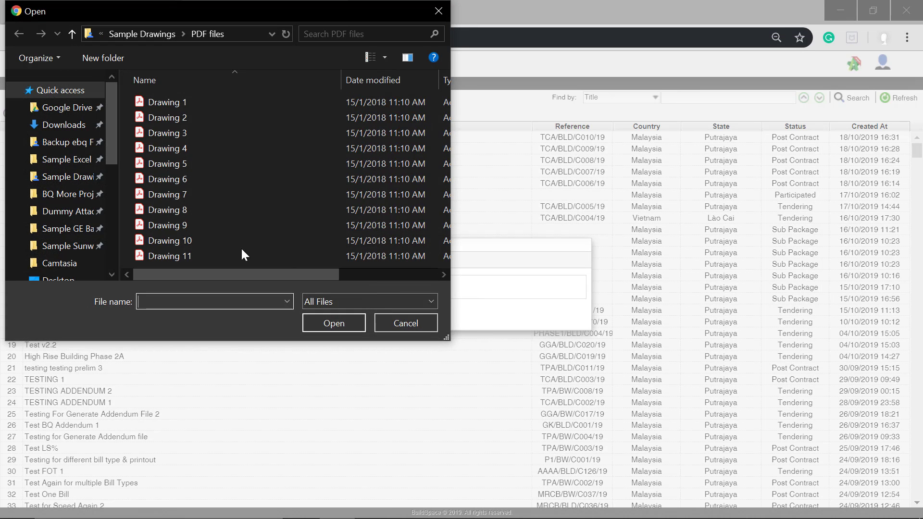
click(89, 126)
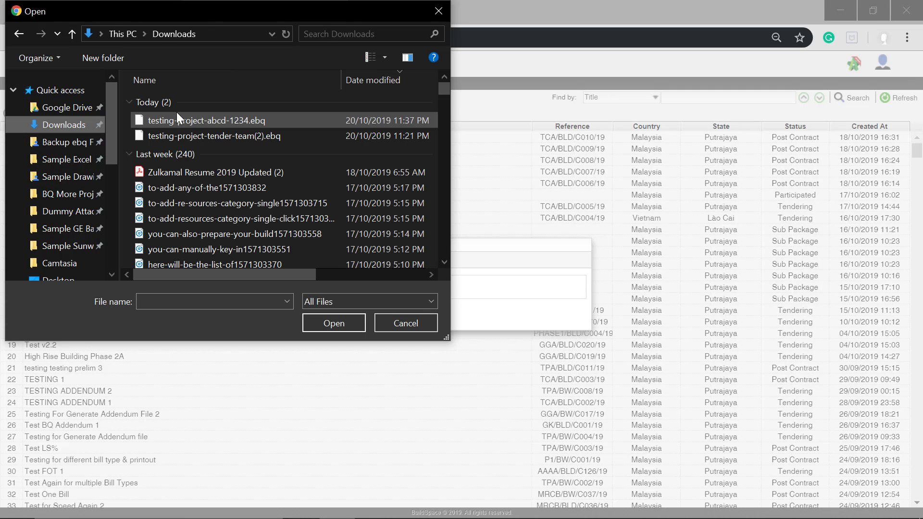
click(209, 121)
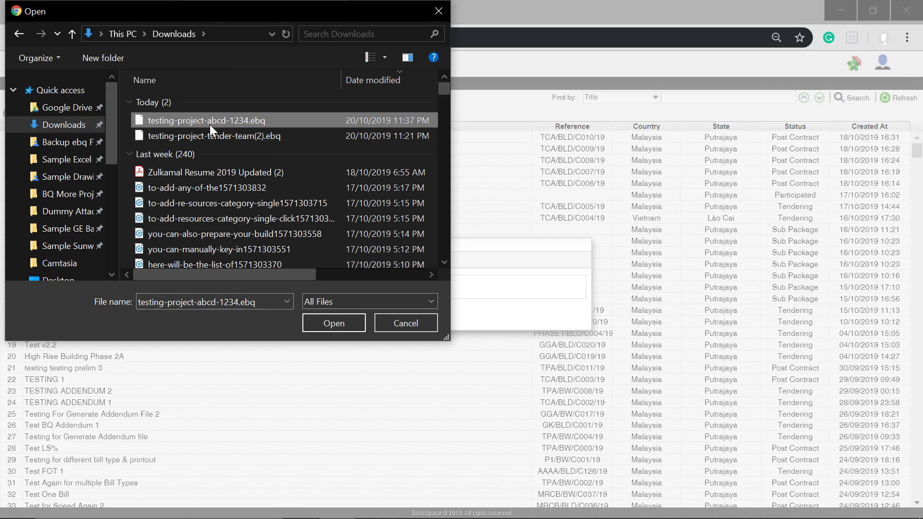
click(323, 318)
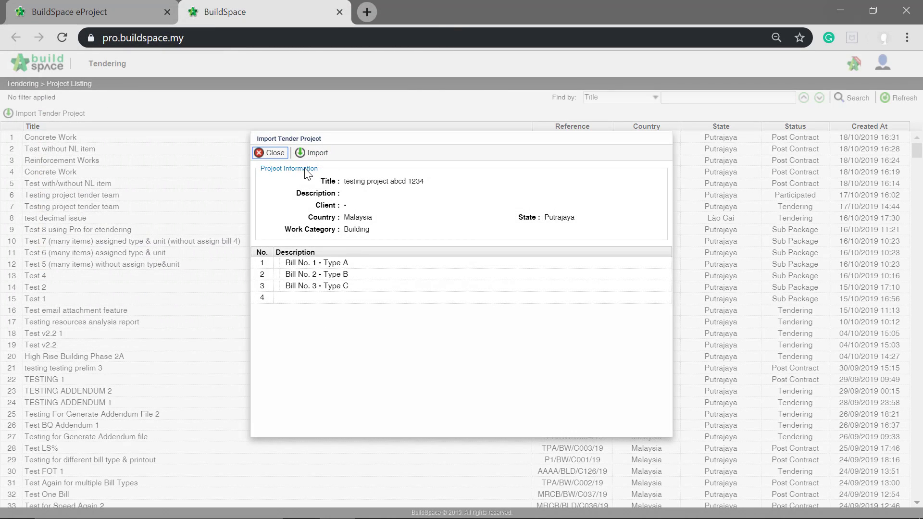
click(303, 155)
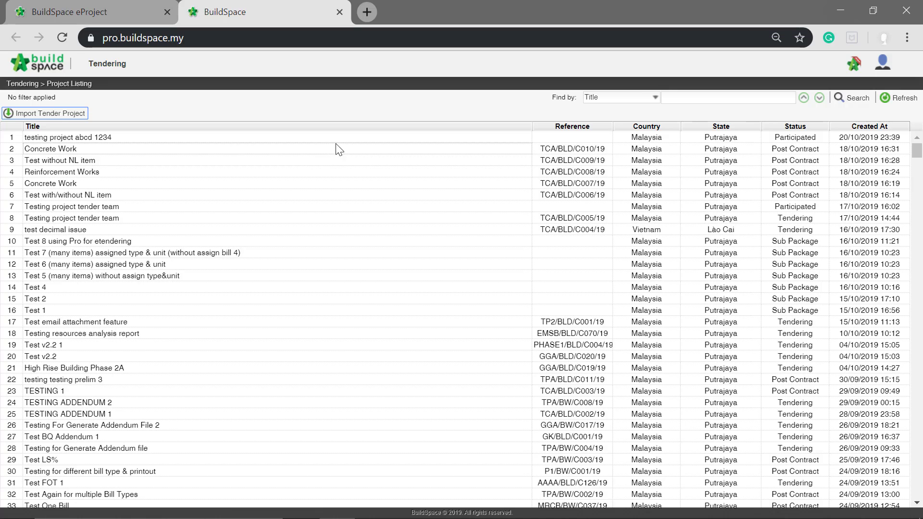
- Open the element "Bill No. B.4/1 - WORK BELOW GROUND FLOOR LEVEL" in Bill No. 1 - Type A of testing project abcd 1234
click(223, 139)
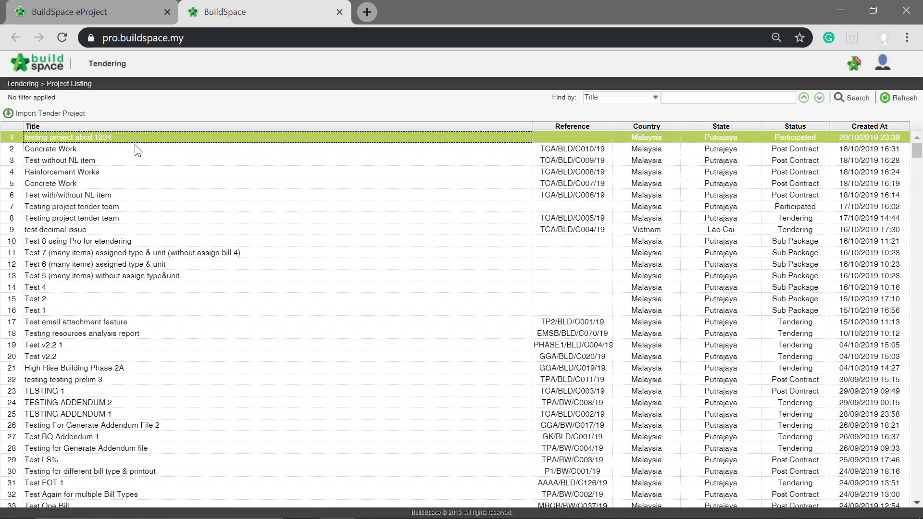
double_click(209, 138)
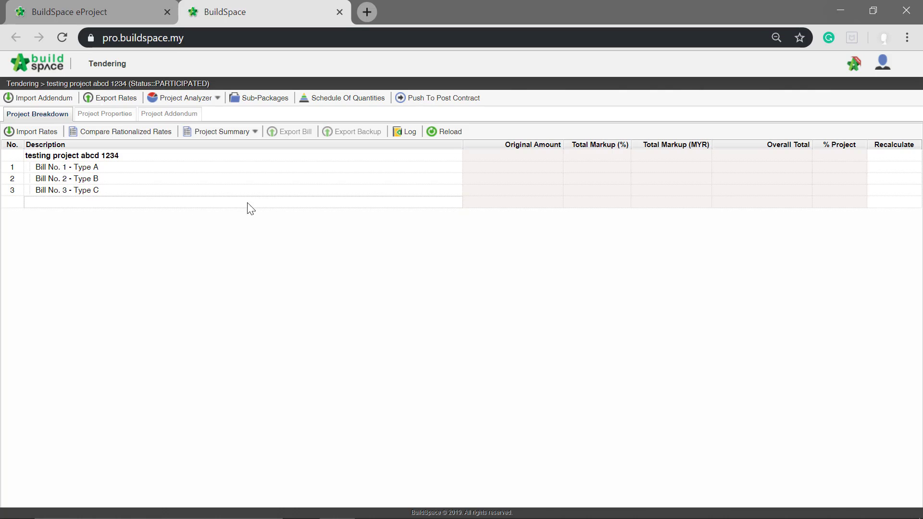
double_click(124, 171)
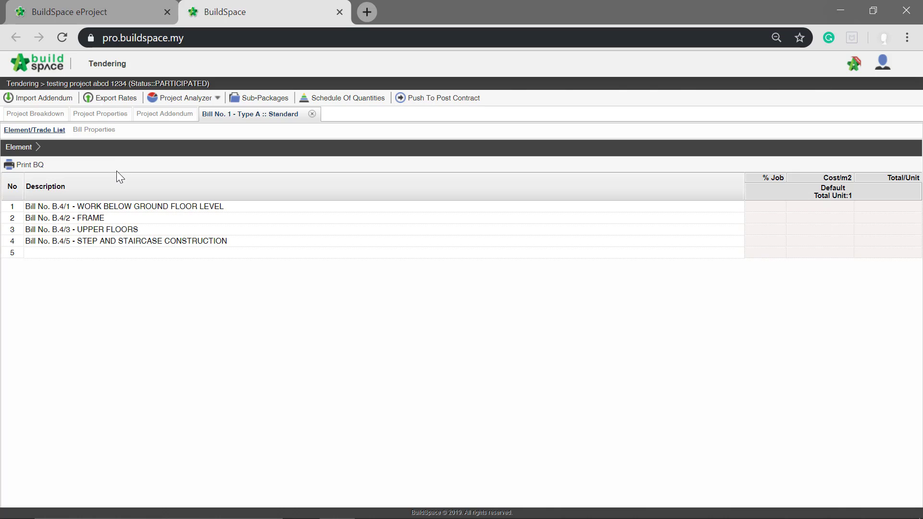
double_click(111, 207)
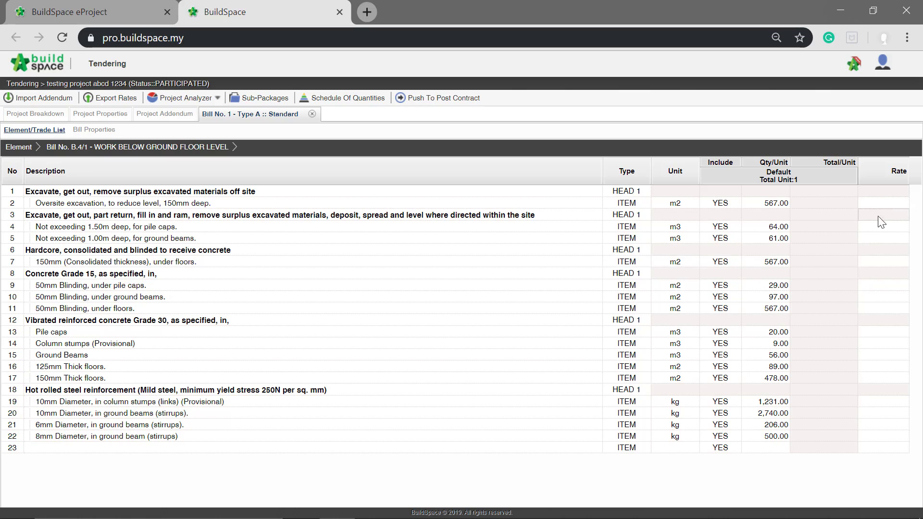
- Set the rate to 100 for the oversite excavation item and 25 for the pile cap excavation not exceeding 1.50m deep
click(875, 202)
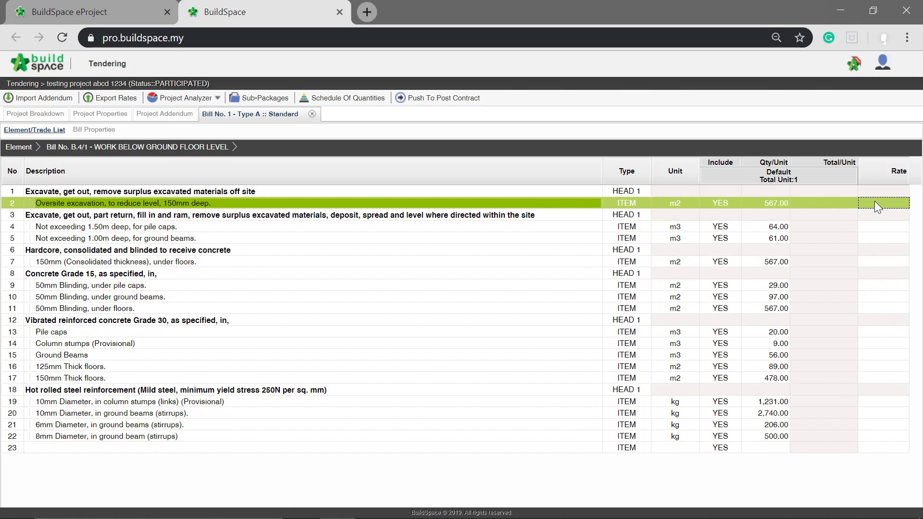
double_click(880, 201)
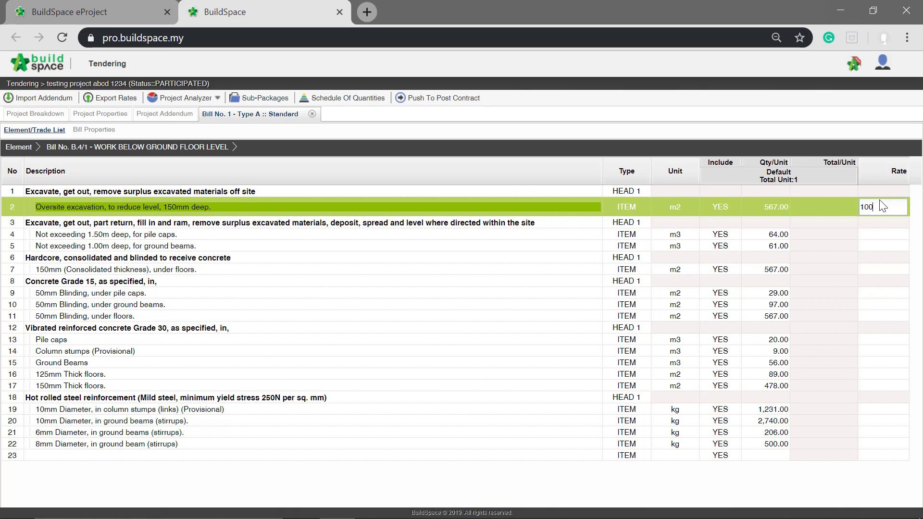
key(Return)
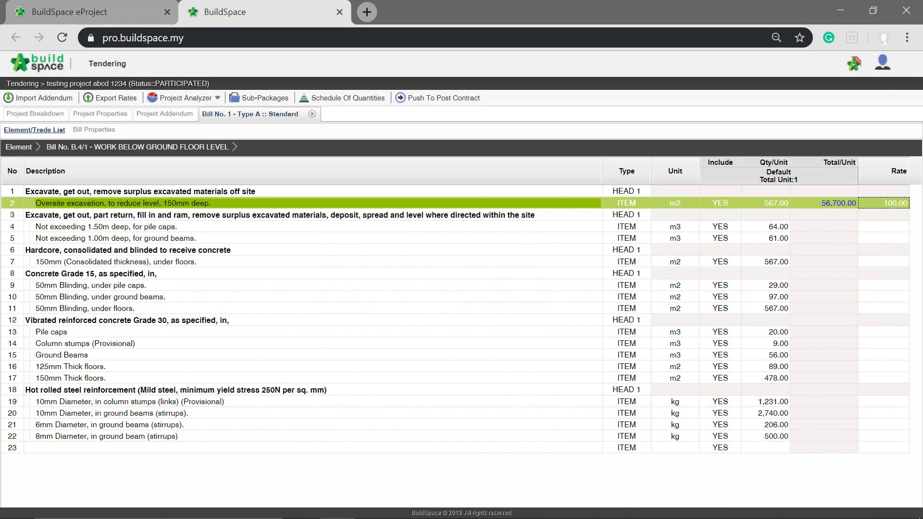
click(906, 229)
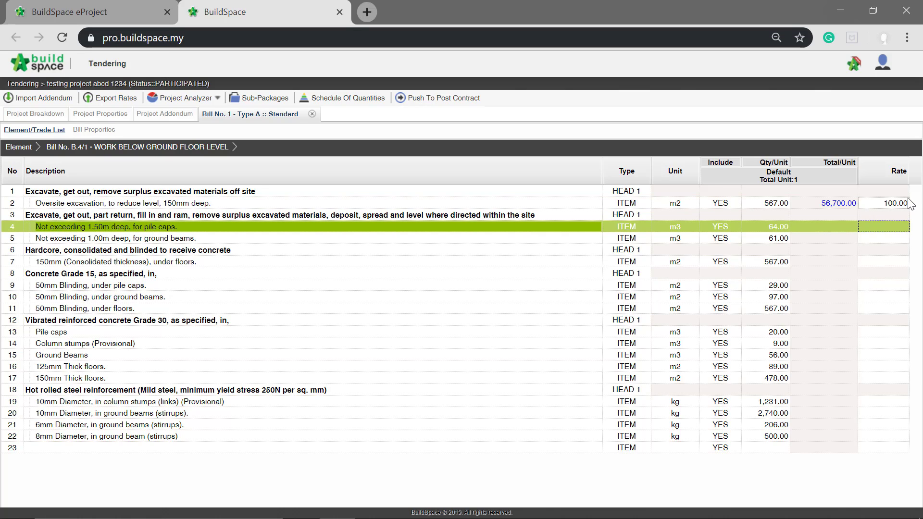
key(Return)
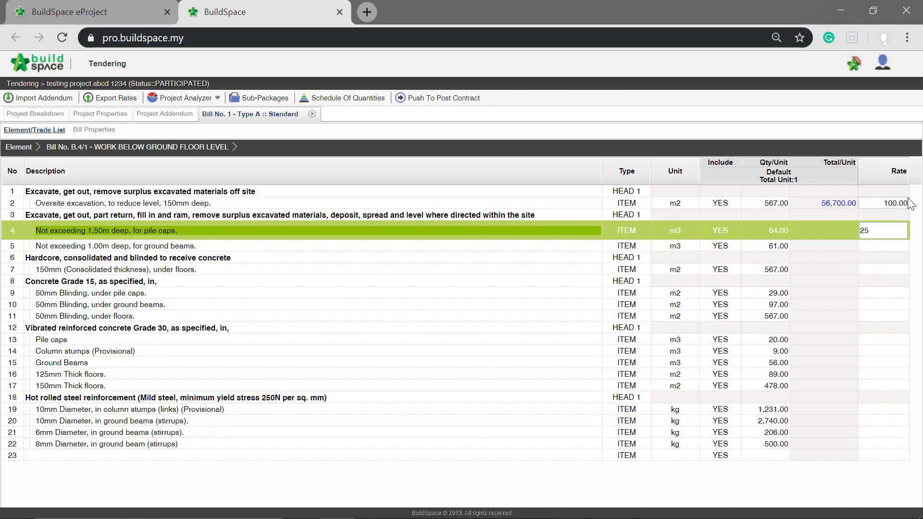
key(Return)
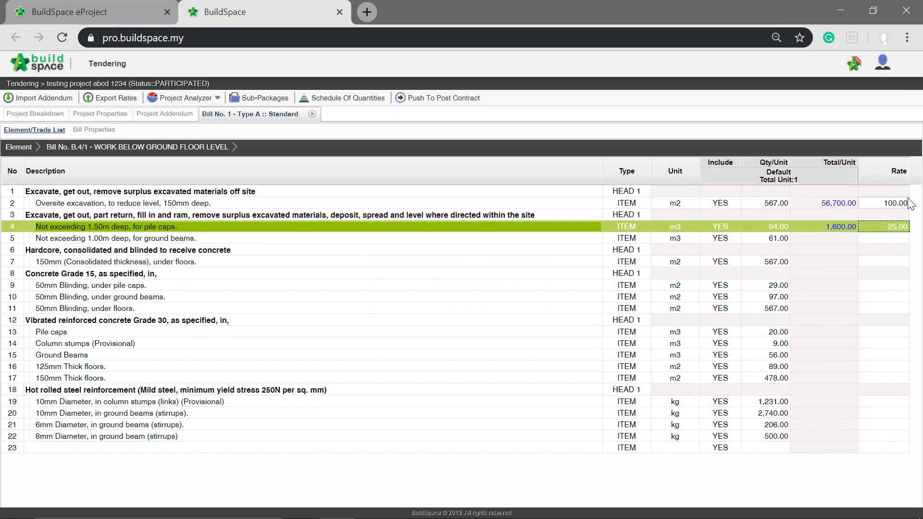
- Open the build-up rate of the ground beam excavation item and add the Material, Labour and Plant resource categories
click(894, 240)
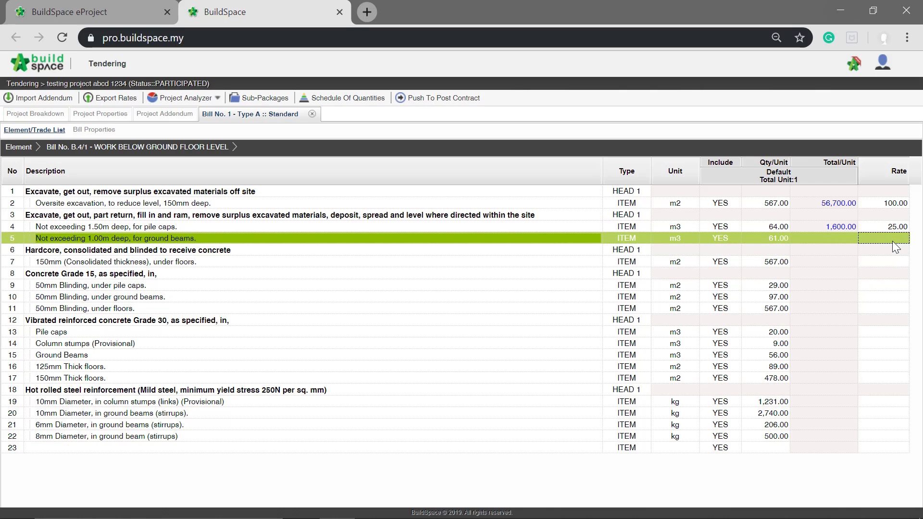
double_click(892, 242)
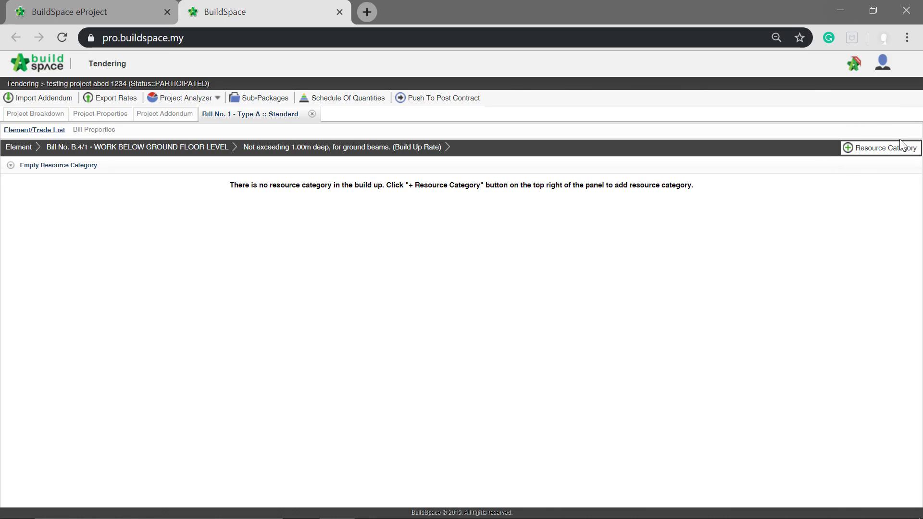
click(898, 152)
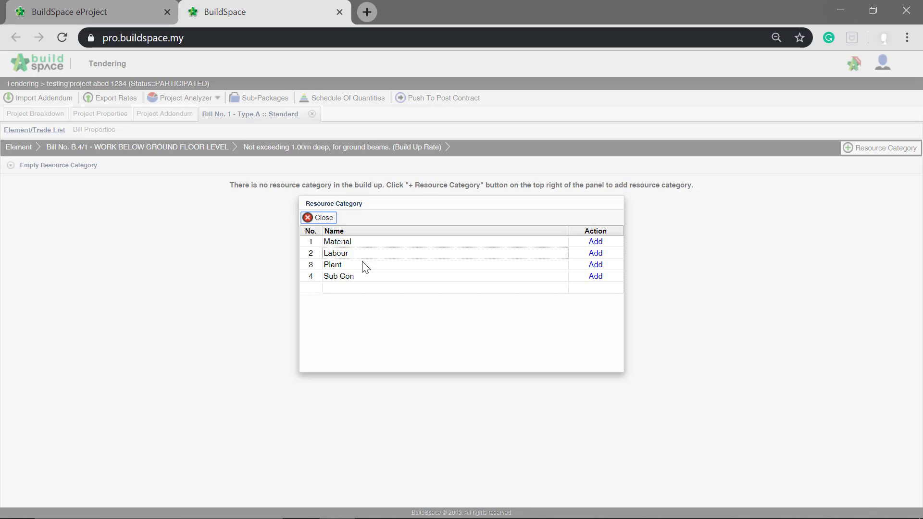
click(600, 247)
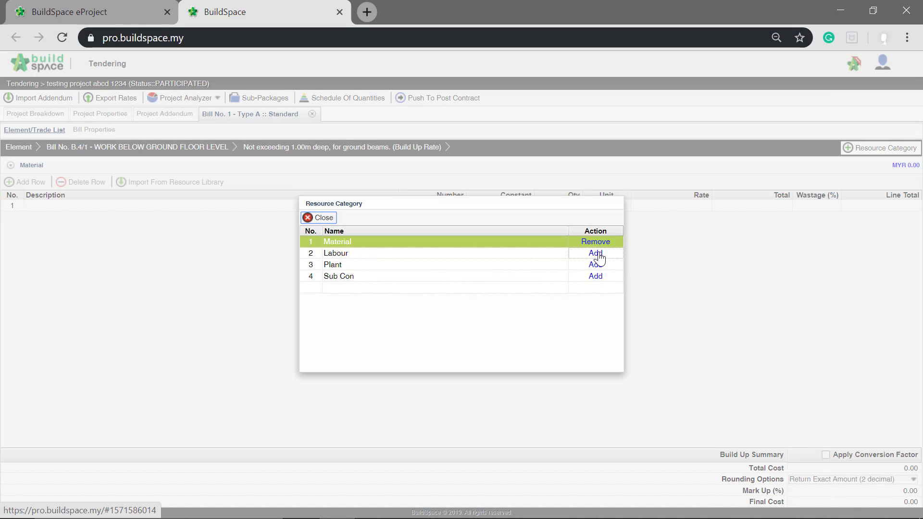
click(599, 257)
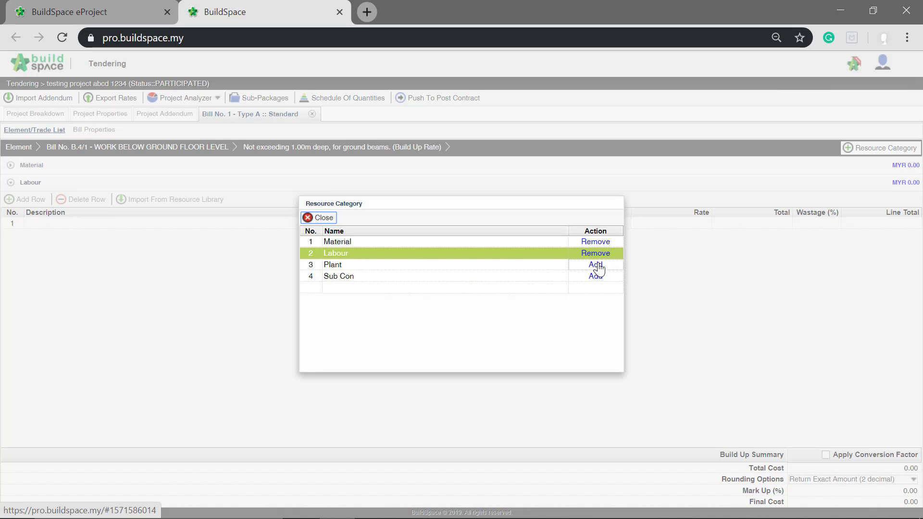
click(599, 266)
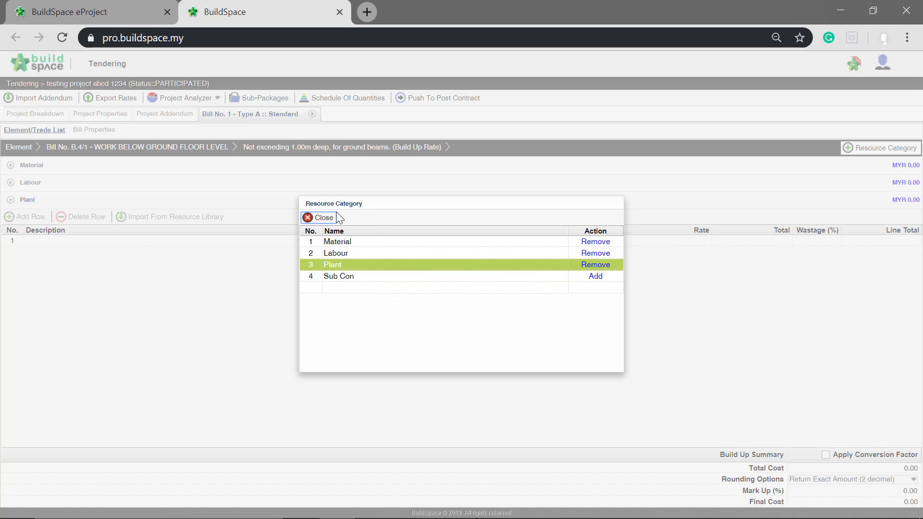
click(308, 218)
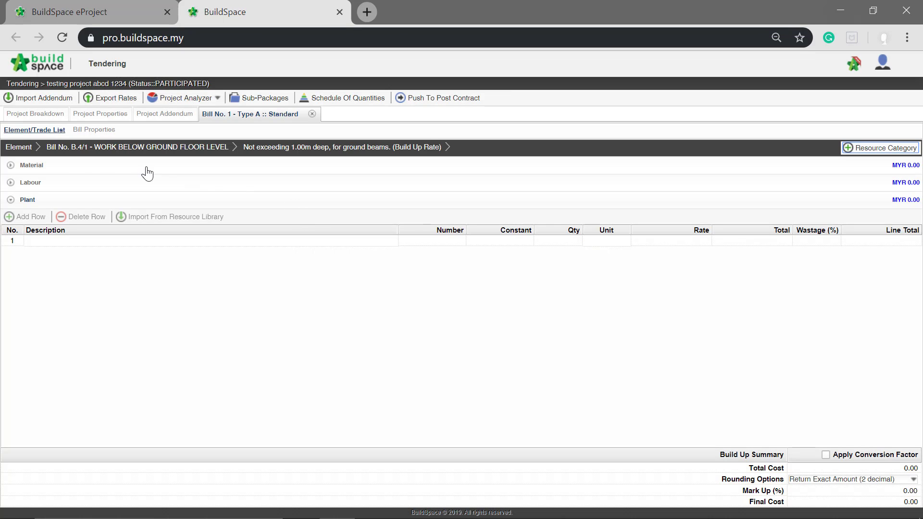
- Add a resource row described as "Sand" to the Material category
click(33, 166)
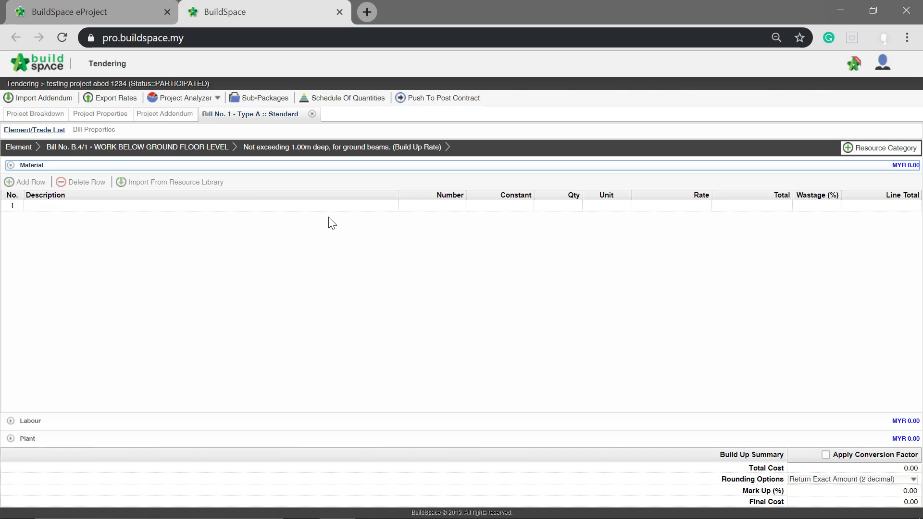
click(244, 206)
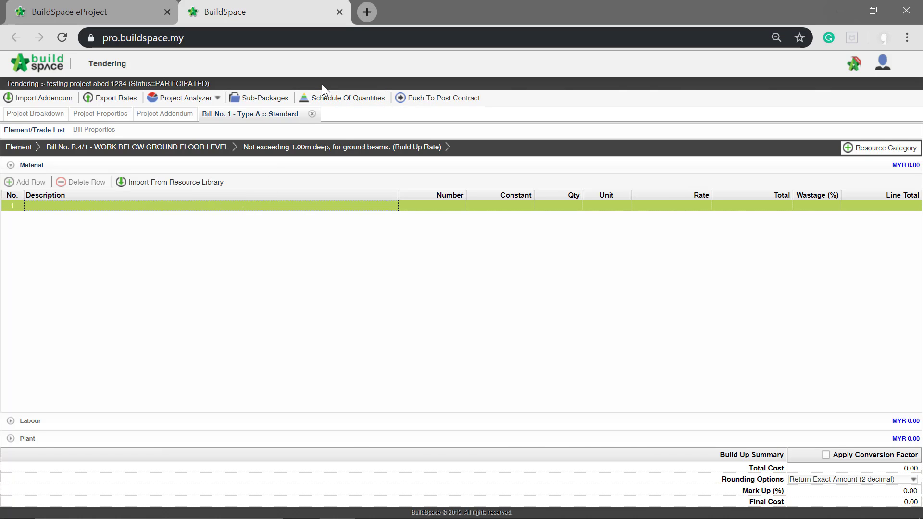
key(Return)
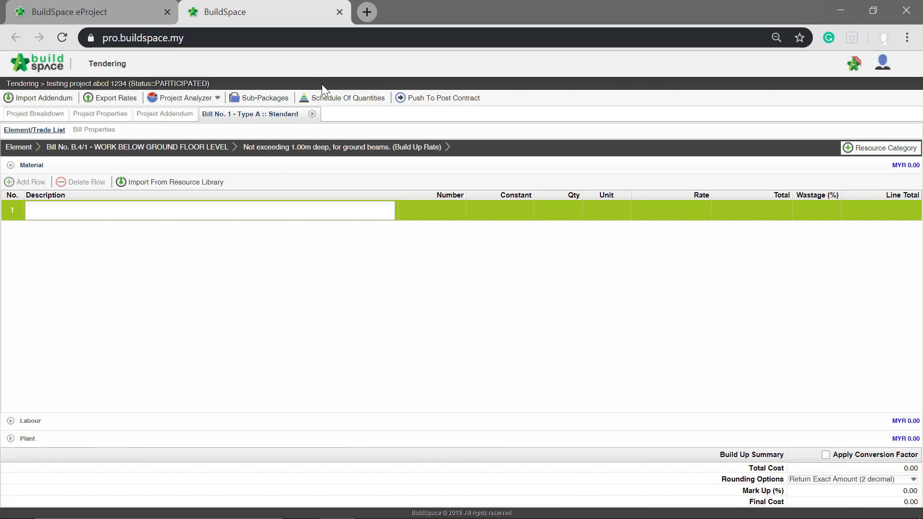
text(Sand)
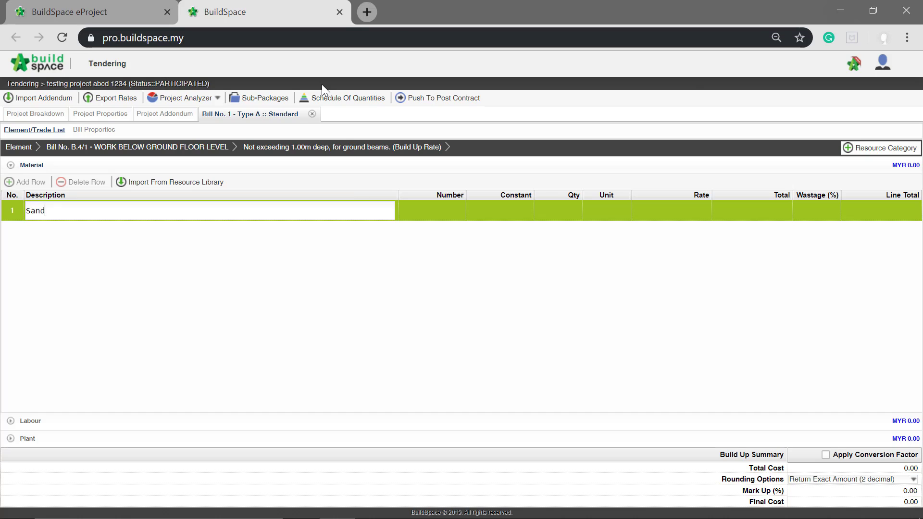
key(Return)
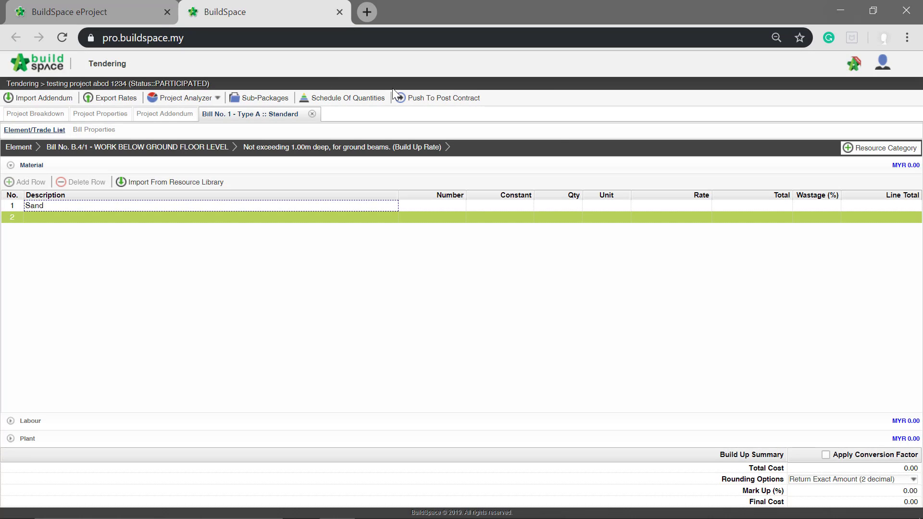
- Set the unit of the Sand row to m2
click(603, 206)
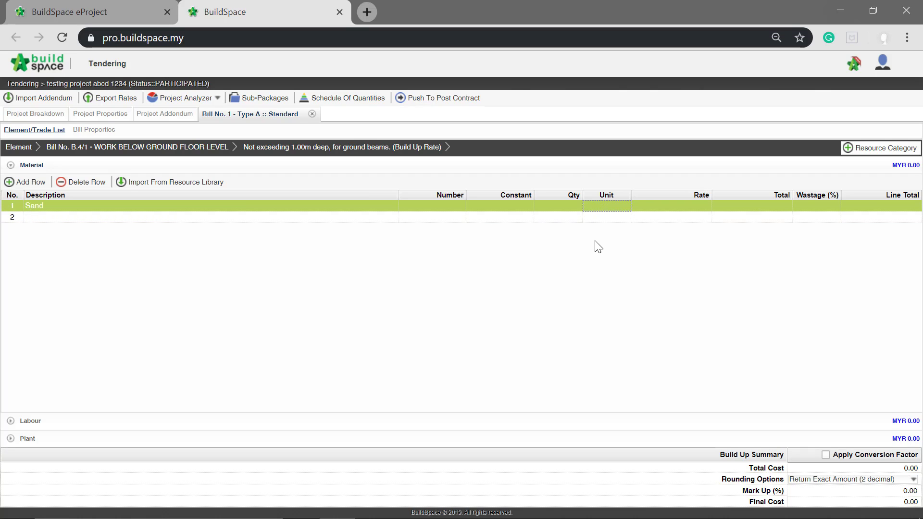
click(607, 210)
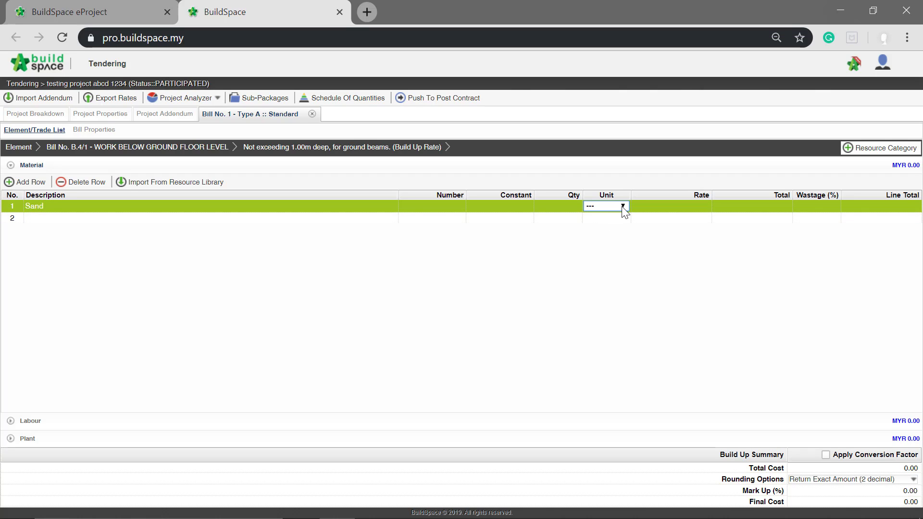
click(623, 206)
scroll(601, 279, down, 10)
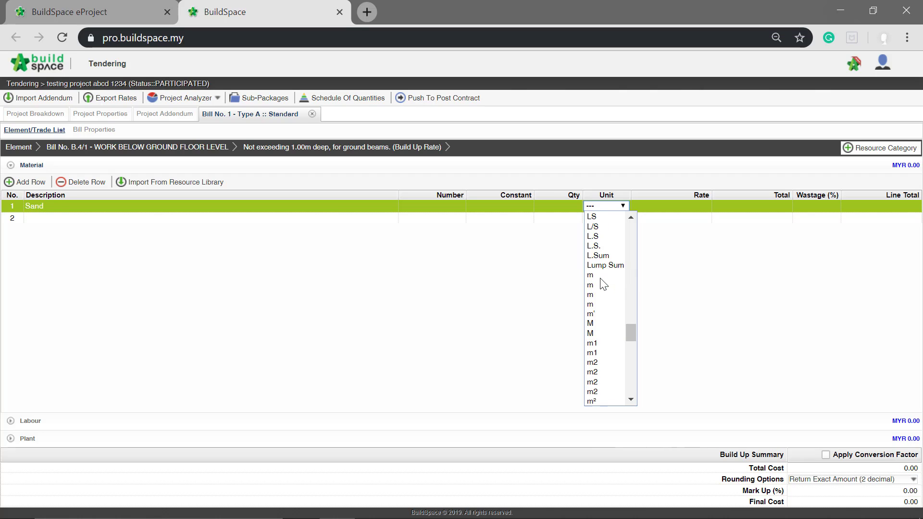
scroll(601, 288, down, 5)
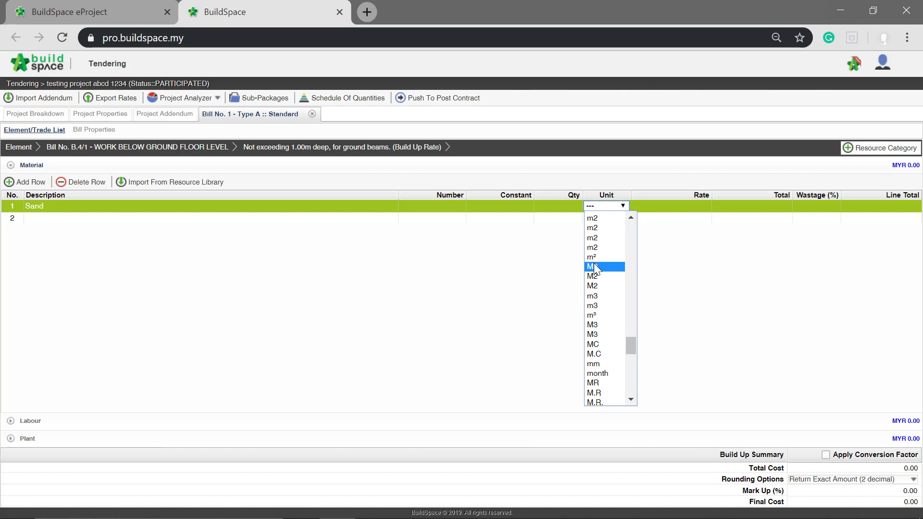
click(600, 246)
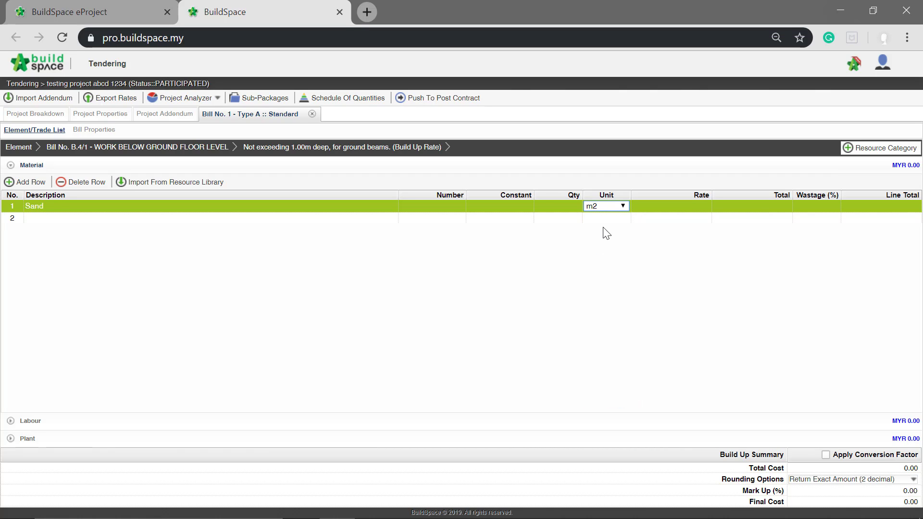
key(Return)
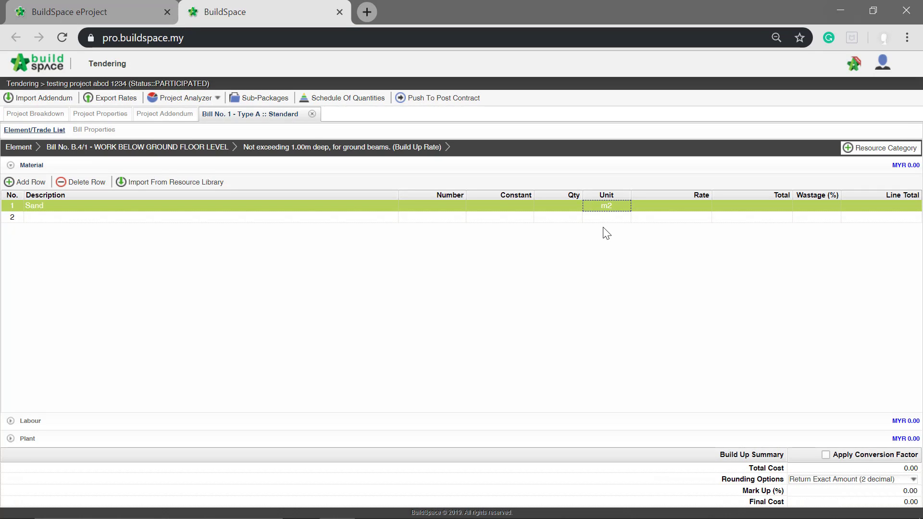
- Set the Sand row's quantity to 10 and its rate to 2.50
click(560, 206)
double_click(560, 206)
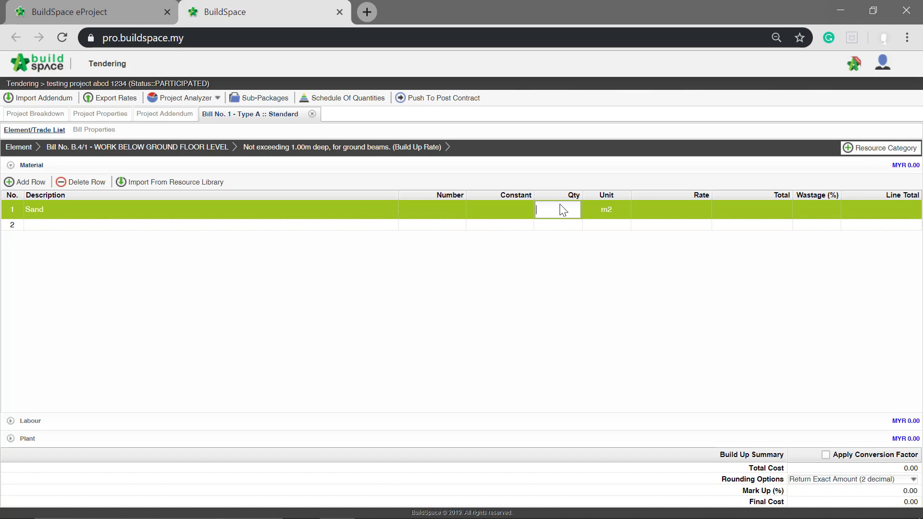
text(10)
key(Return)
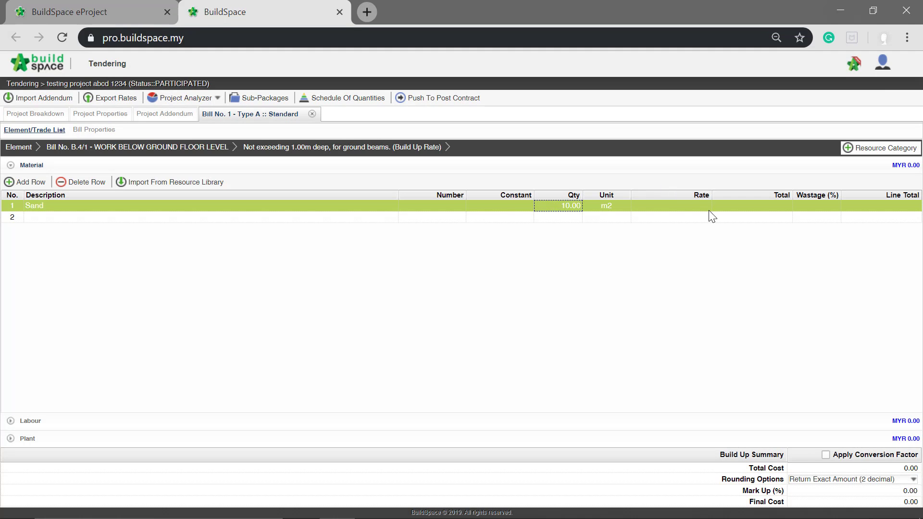
click(690, 208)
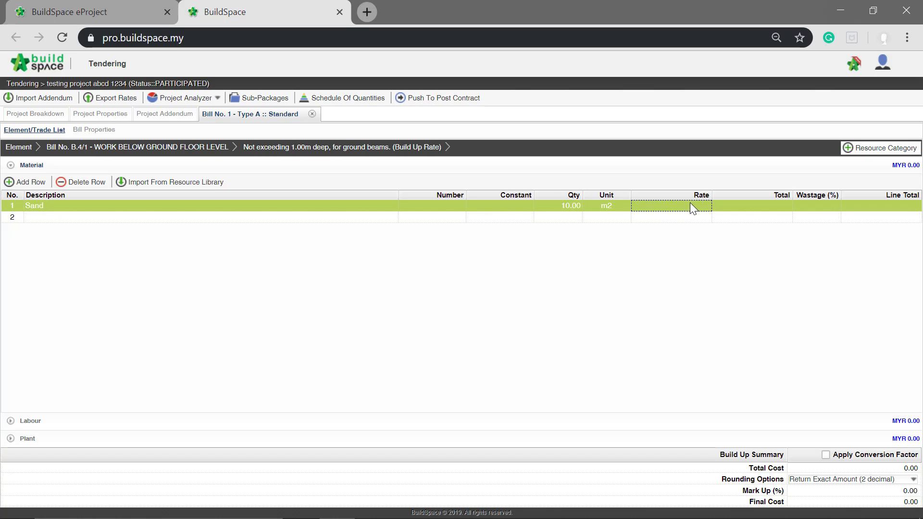
key(Return)
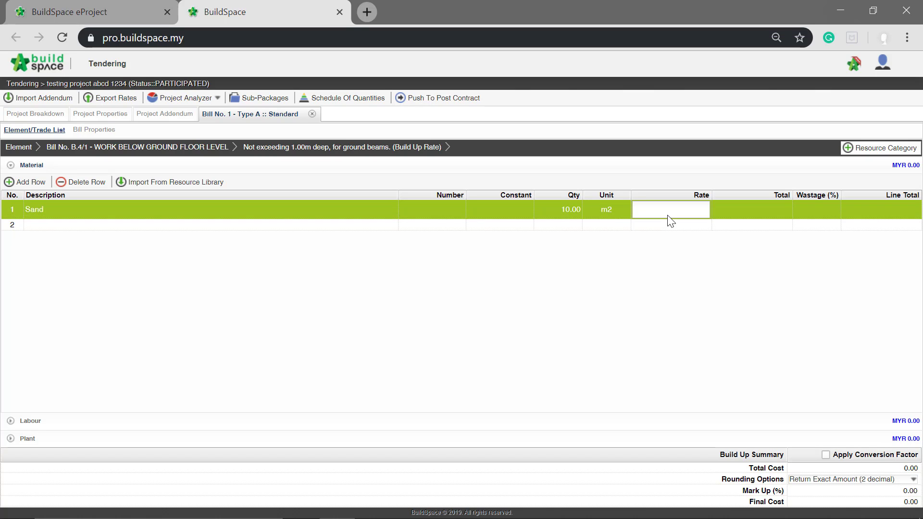
text(2.50)
key(Return)
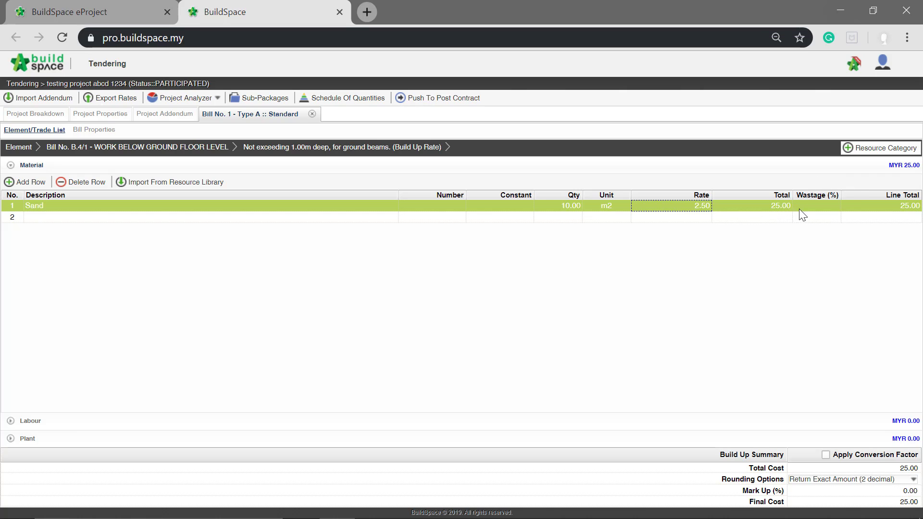
- Set the wastage of the Sand row to 5%
click(817, 207)
click(814, 207)
text(5)
key(Return)
- Add a resource row described as "Skilled Worker" to the Labour category
click(44, 425)
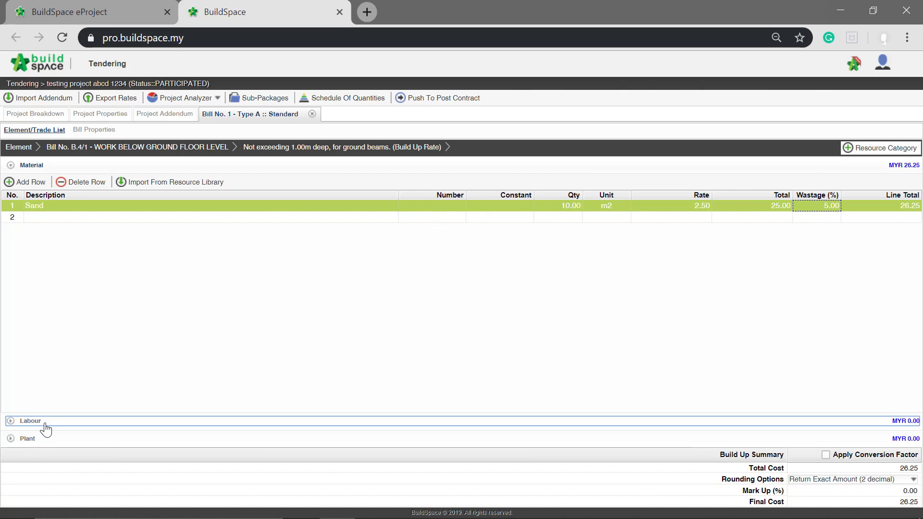
click(140, 222)
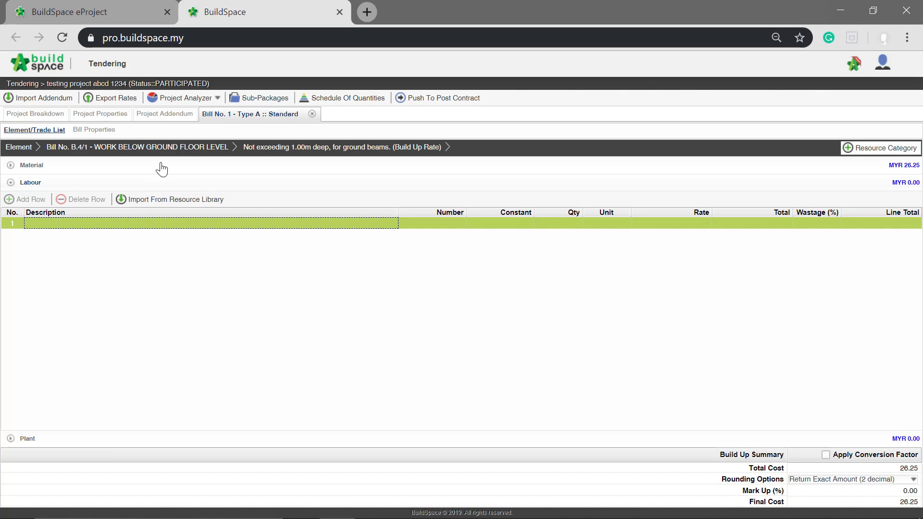
key(Return)
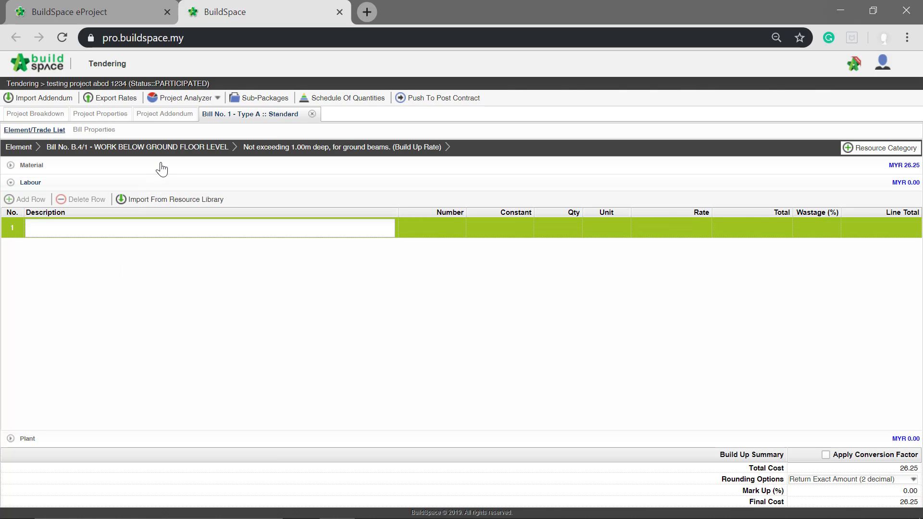
text(Ski)
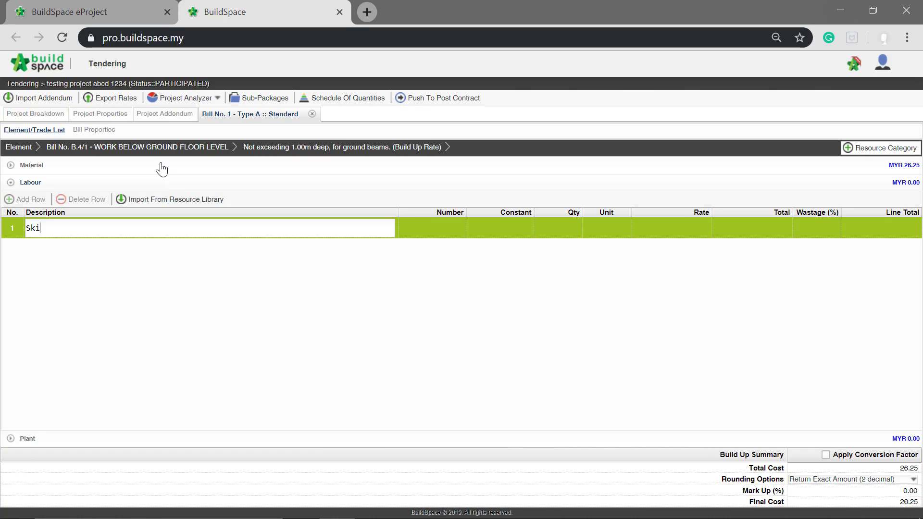
text(lled Worker)
key(Return)
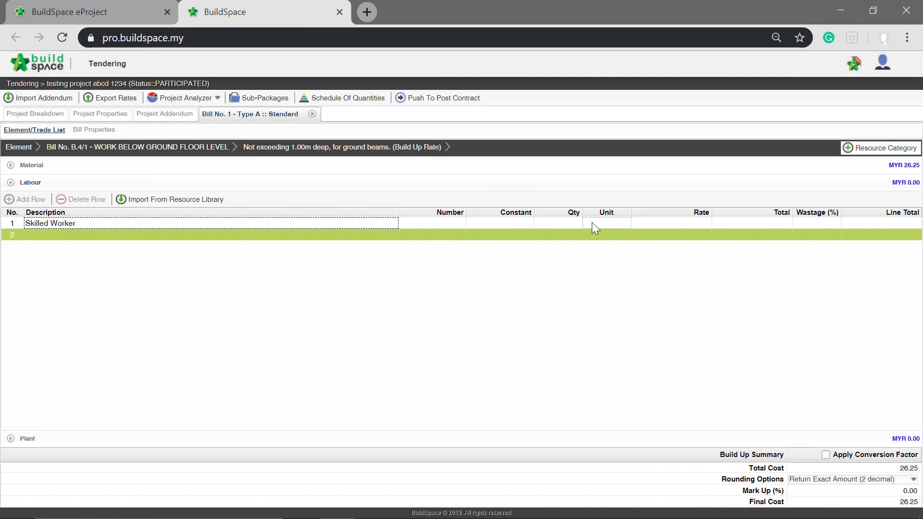
- Set the unit of the Skilled Worker row to No
click(590, 223)
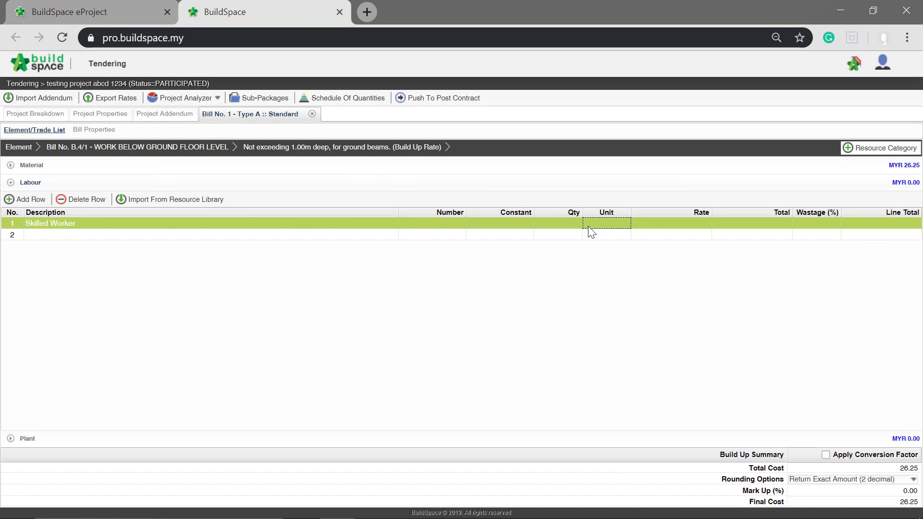
click(588, 224)
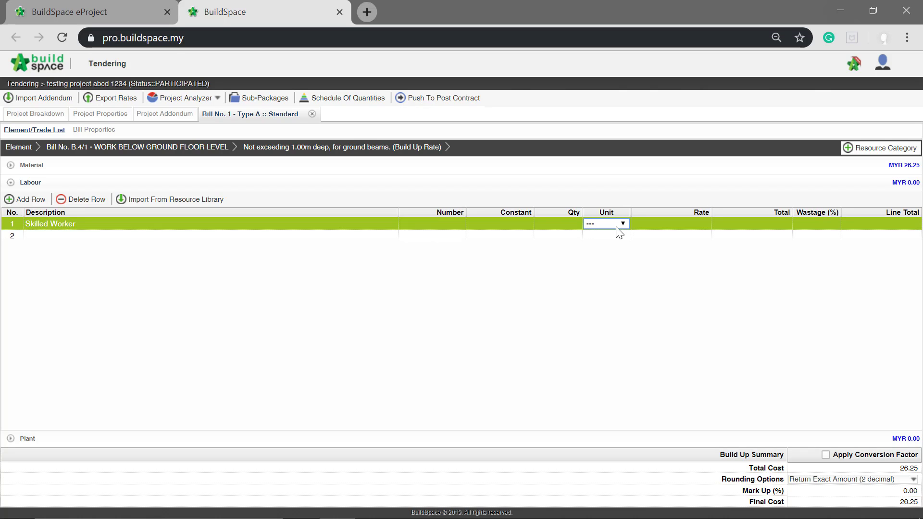
click(619, 233)
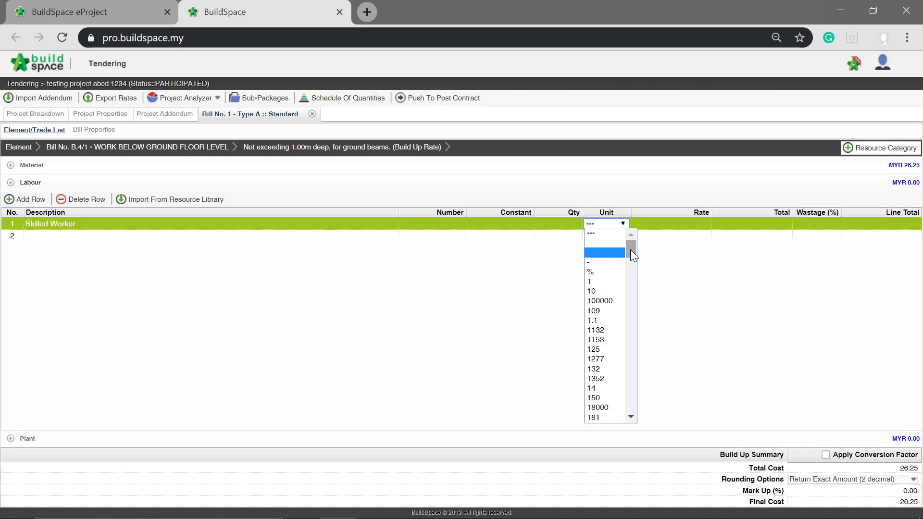
drag(631, 249, 624, 344)
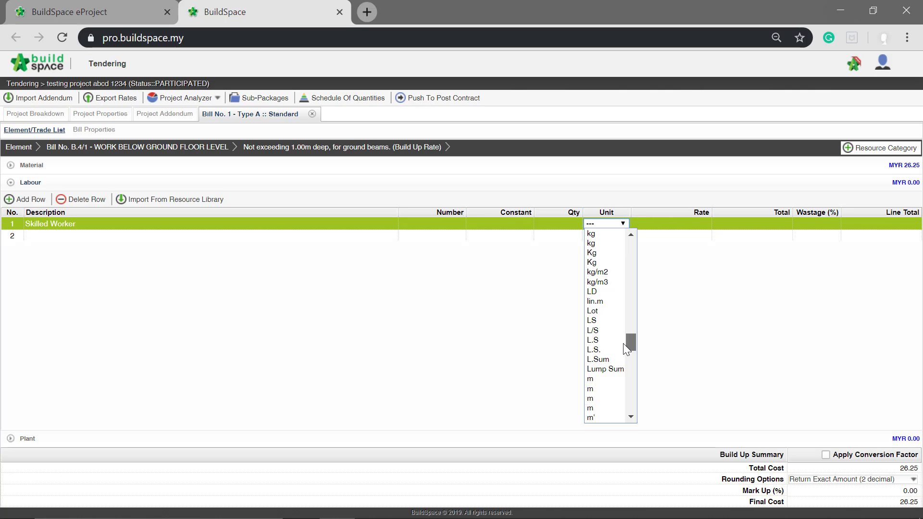
scroll(610, 366, down, 5)
scroll(611, 367, up, 5)
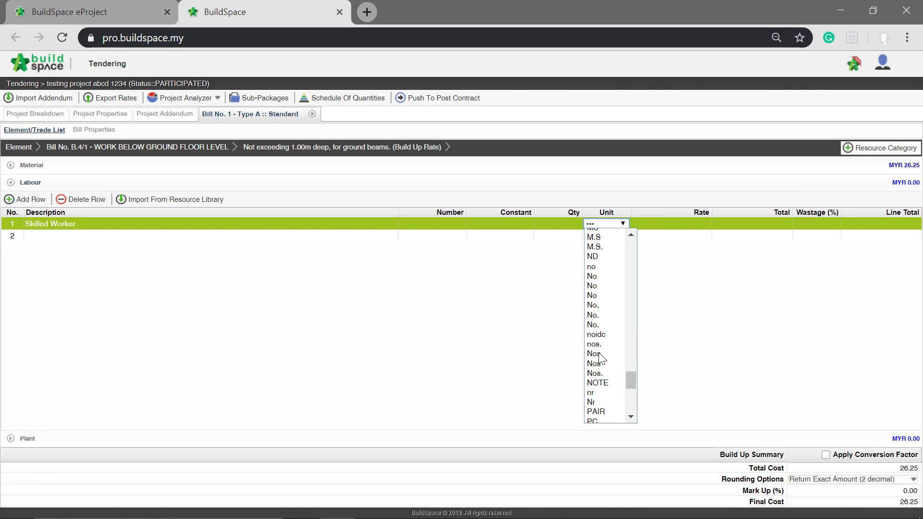
click(599, 286)
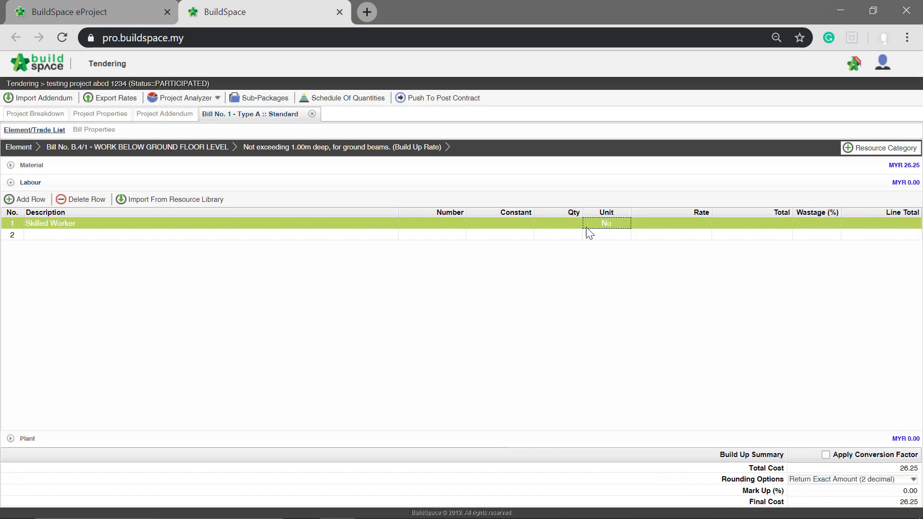
- Set the Skilled Worker row's quantity to 2 and its rate to 55
click(573, 224)
double_click(577, 219)
text(2)
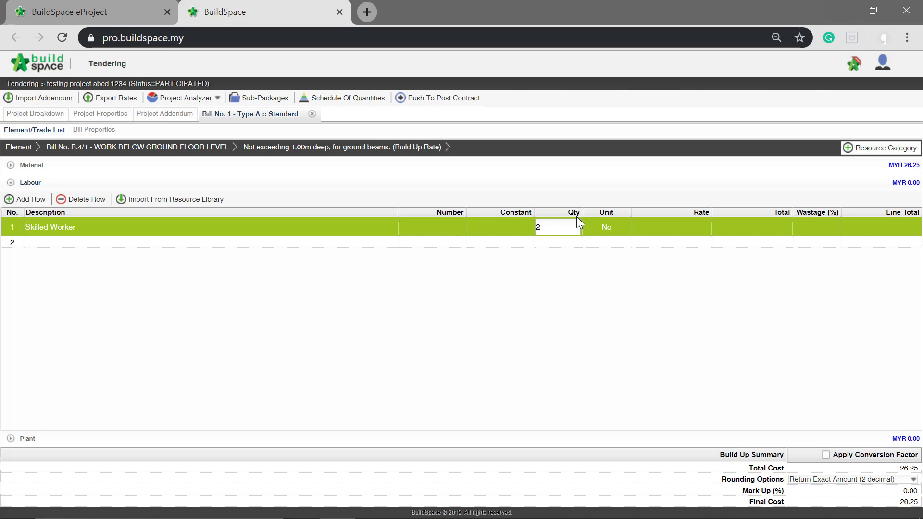
key(Return)
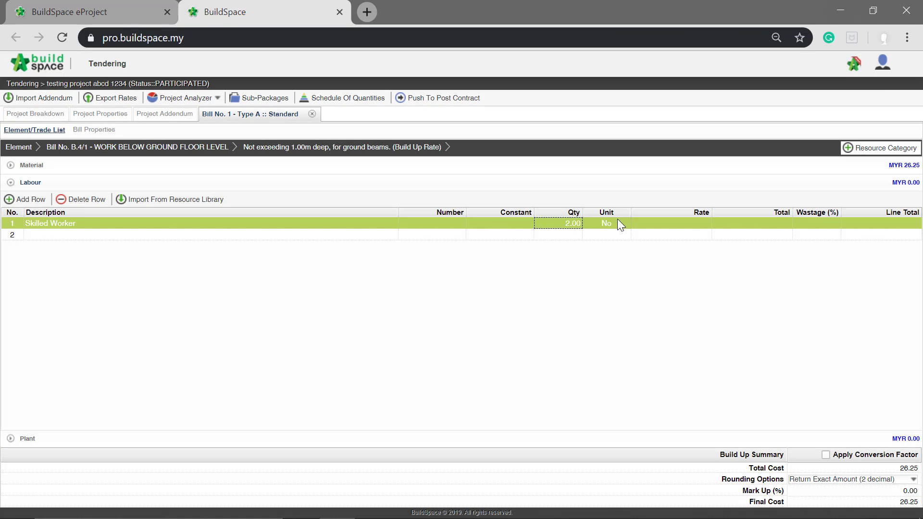
click(656, 227)
key(Return)
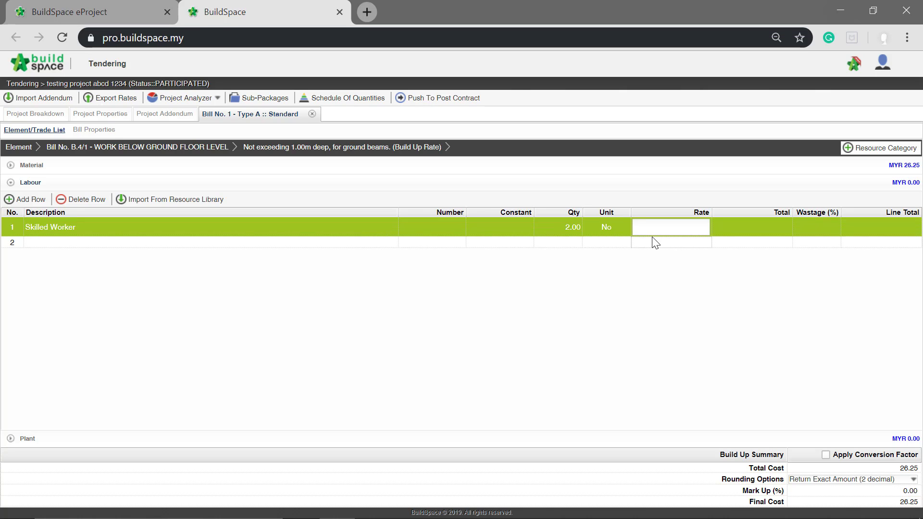
text(55)
key(Return)
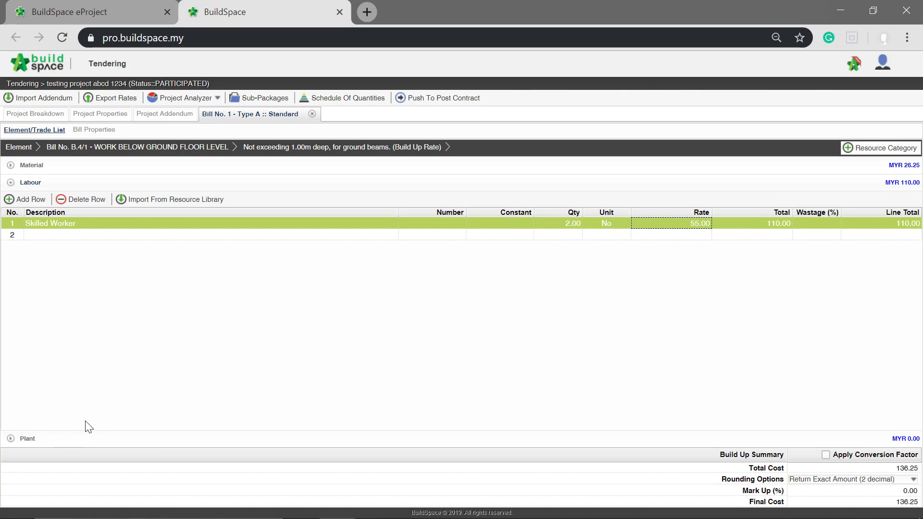
- Add a resource row described as "machinery 1" to the Plant category
click(27, 439)
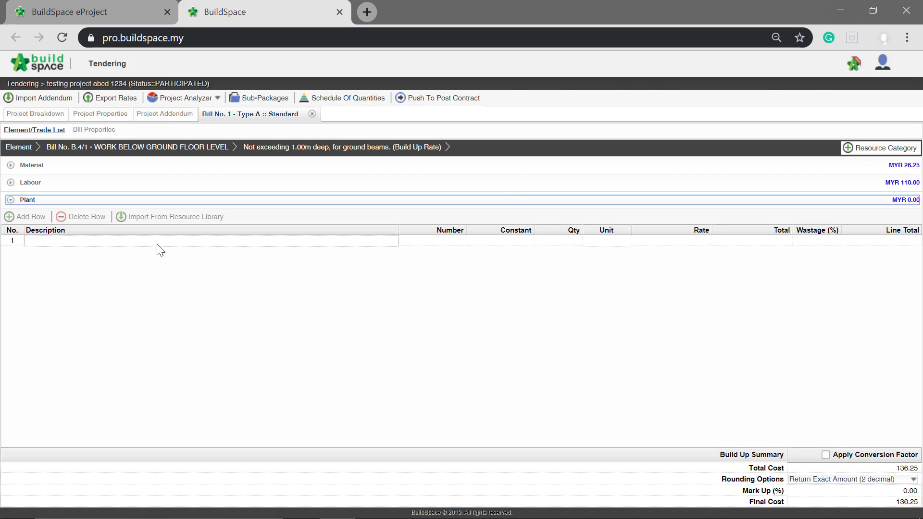
click(157, 242)
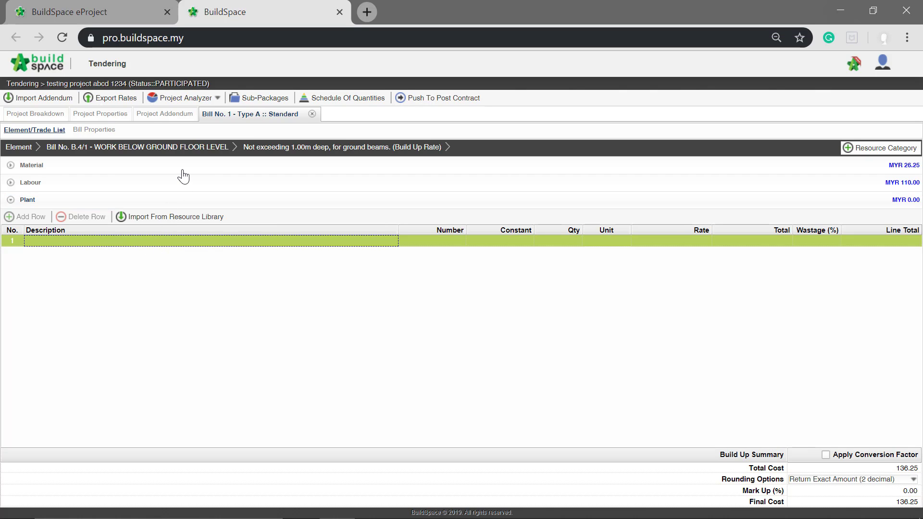
key(Return)
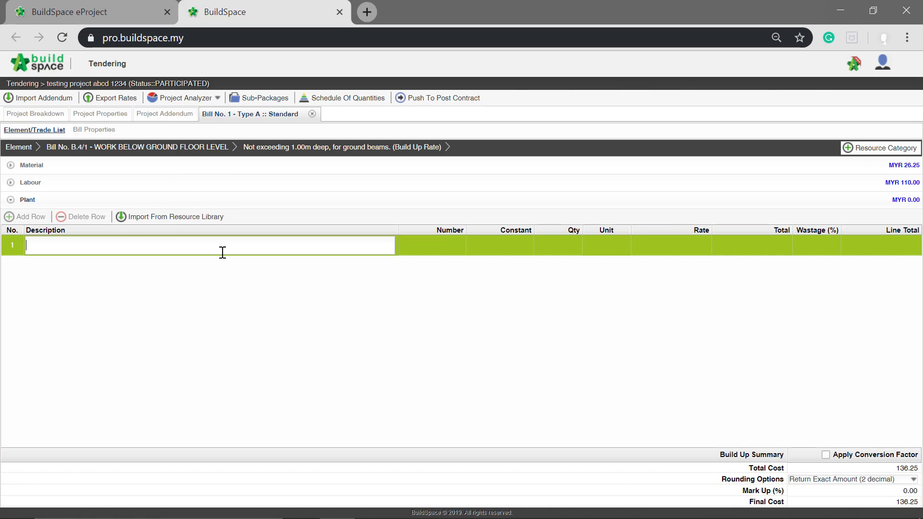
text(machinery 1)
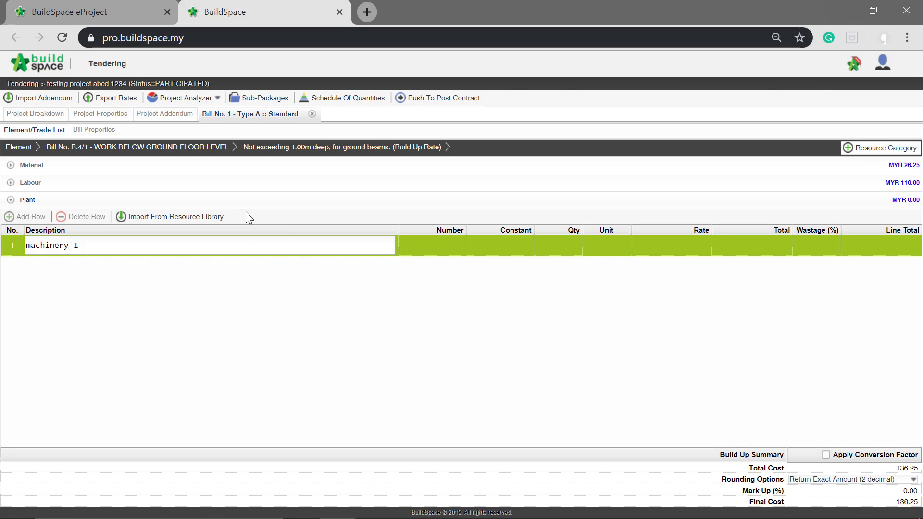
key(Return)
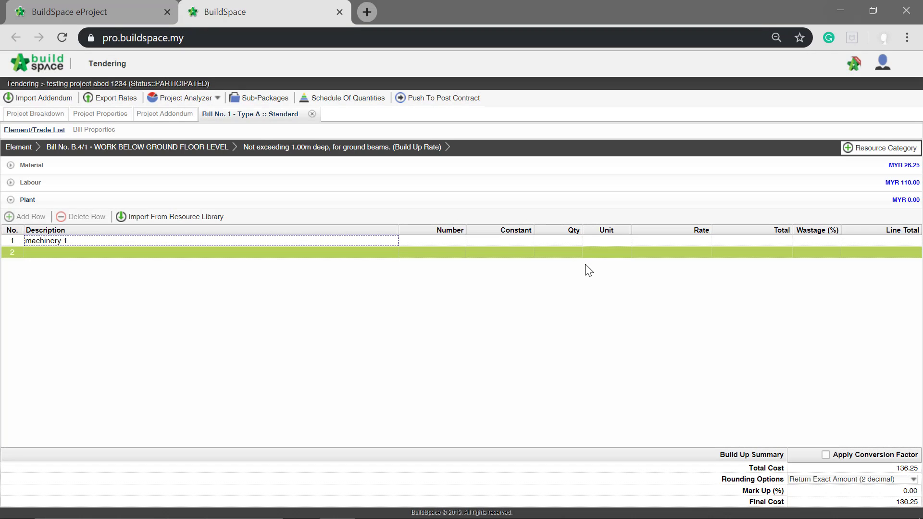
- Set the unit of the machinery 1 row to No
click(615, 242)
click(619, 239)
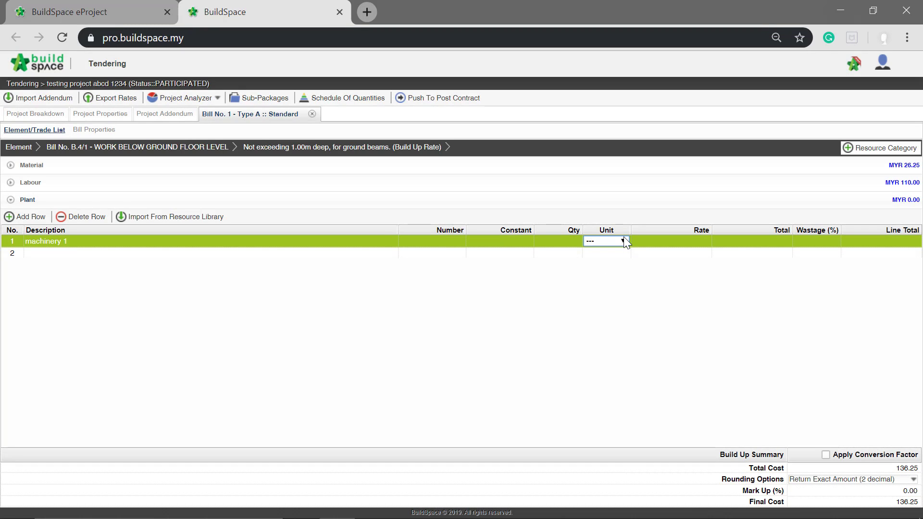
click(623, 241)
scroll(603, 312, down, 20)
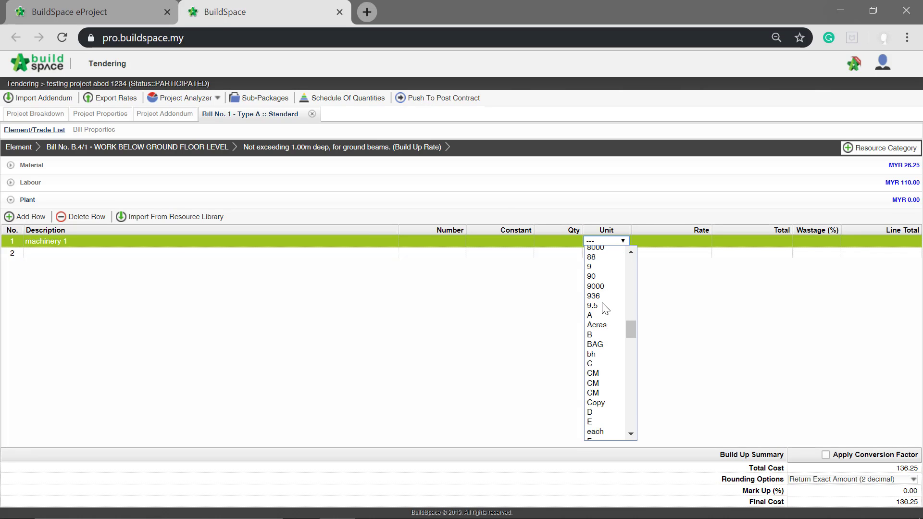
scroll(603, 321, up, 10)
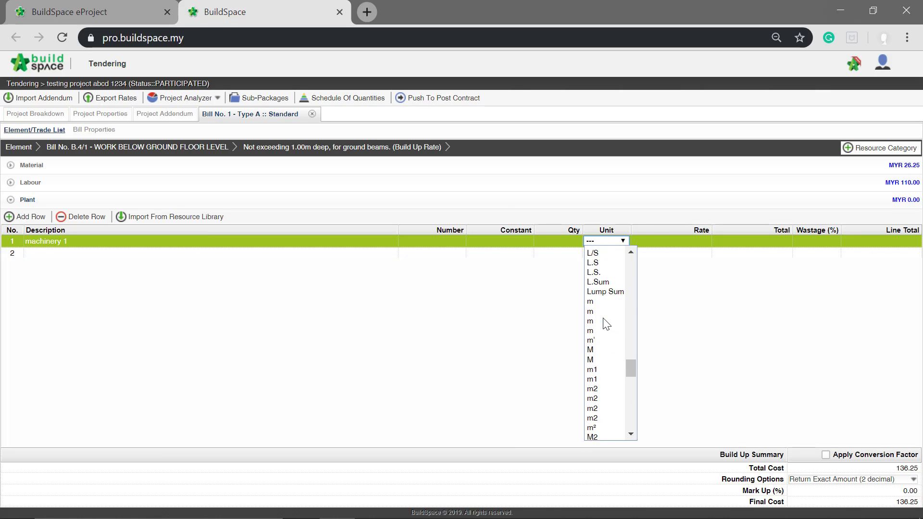
scroll(604, 321, down, 3)
scroll(605, 328, down, 5)
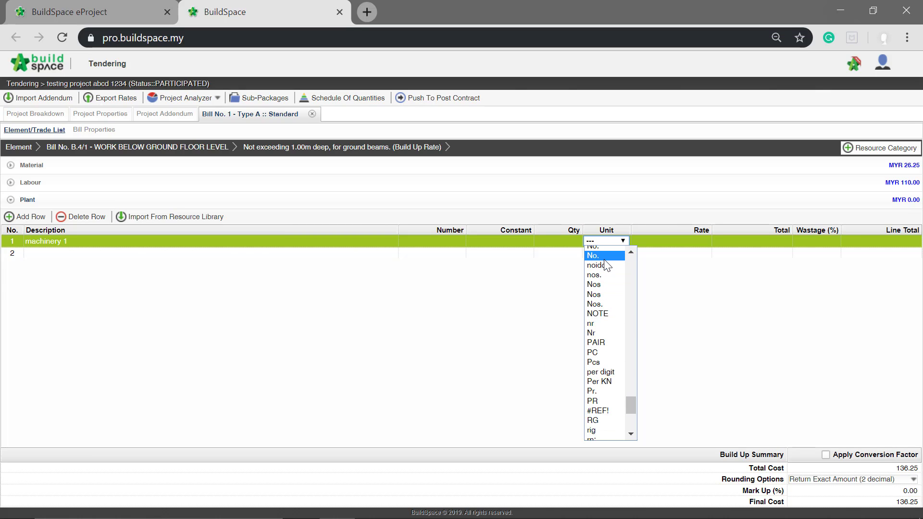
scroll(607, 262, up, 3)
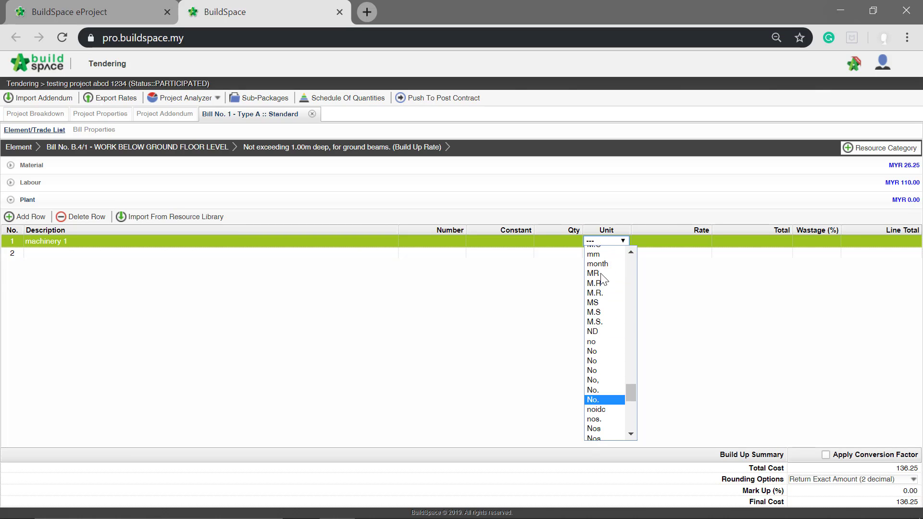
click(593, 350)
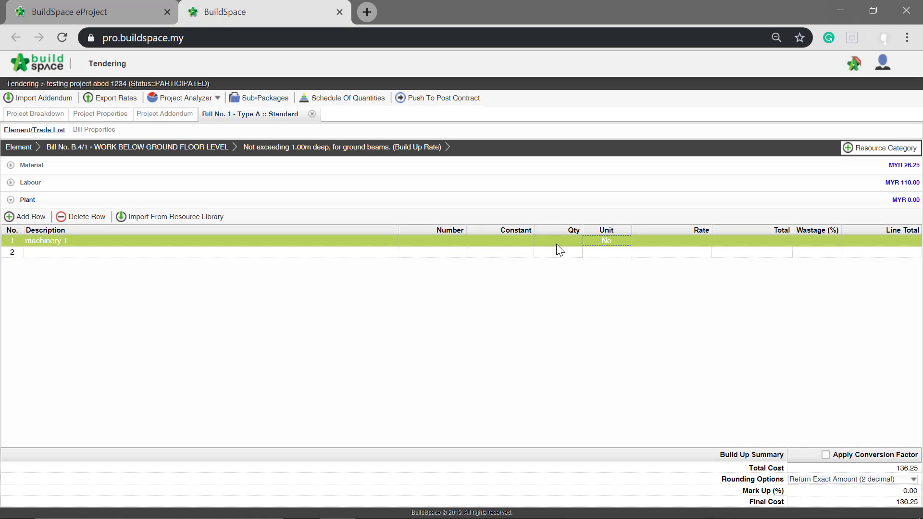
- Set the machinery 1 row's quantity to 1 and its rate to 100
click(556, 244)
click(562, 240)
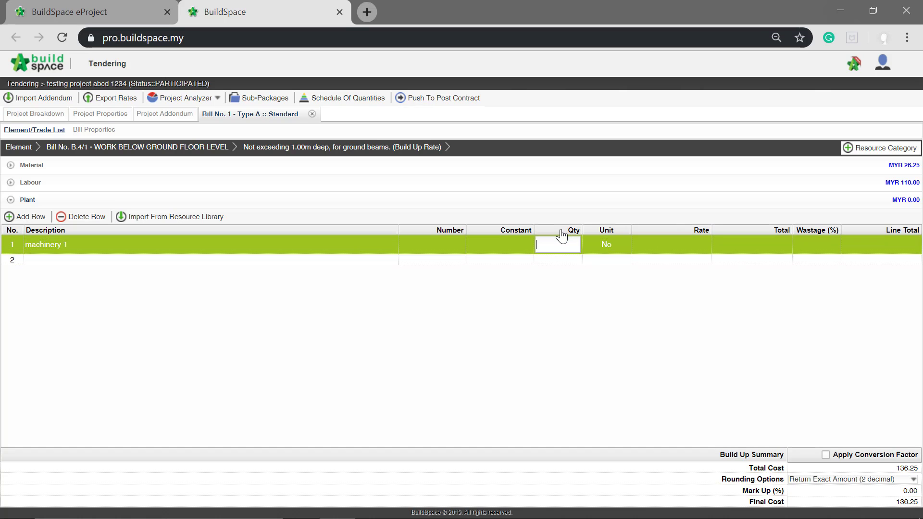
key(Return)
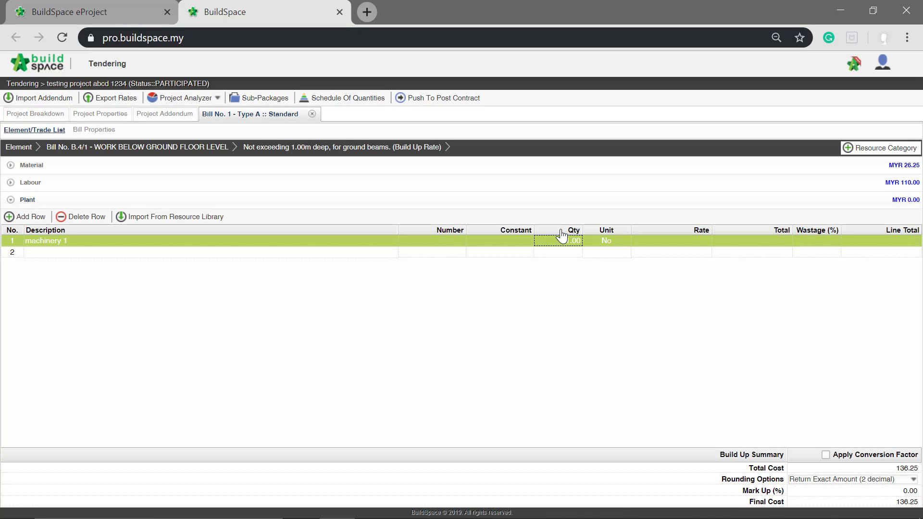
click(651, 243)
click(653, 245)
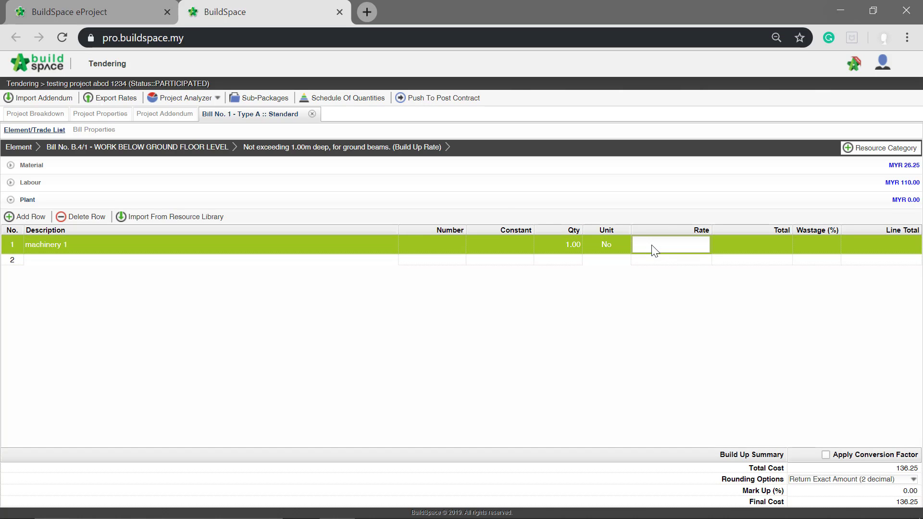
text(100)
key(Return)
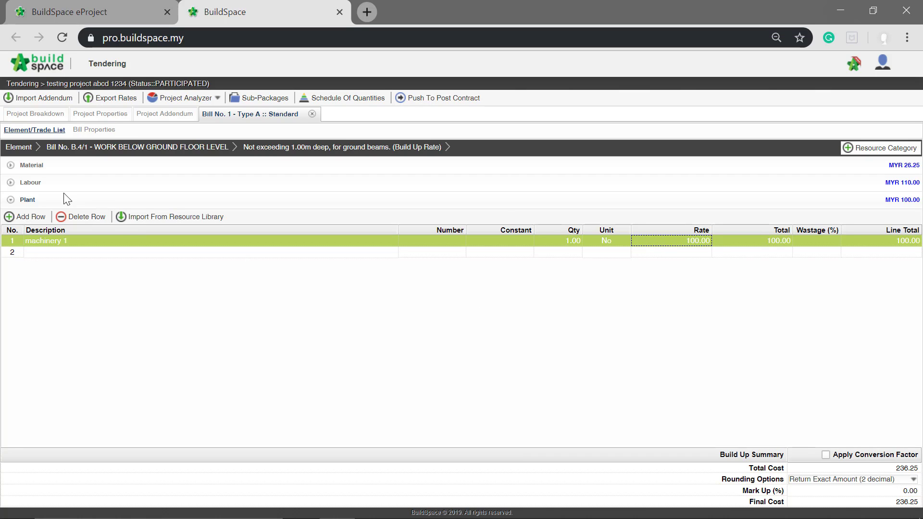
- Review the Labour and Material build-up rows and return to the item list of Bill No. B.4/1 - WORK BELOW GROUND FLOOR LEVEL
click(45, 184)
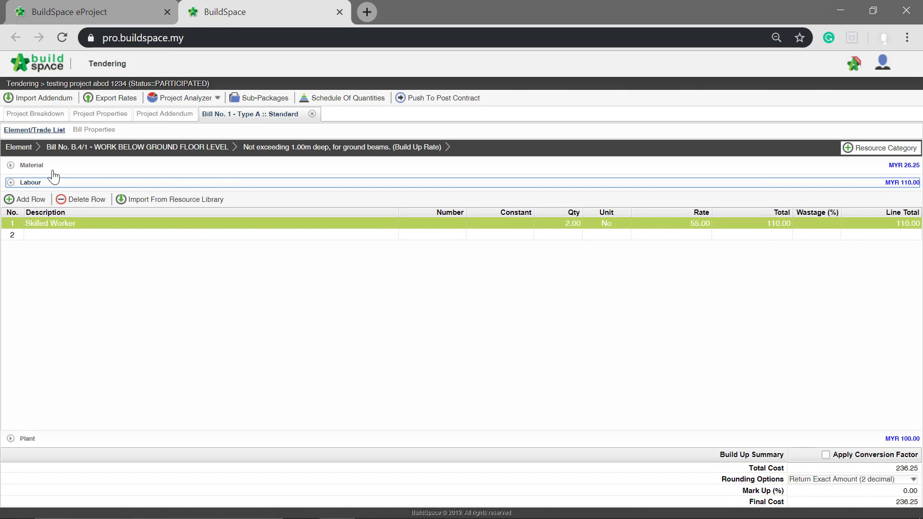
click(53, 168)
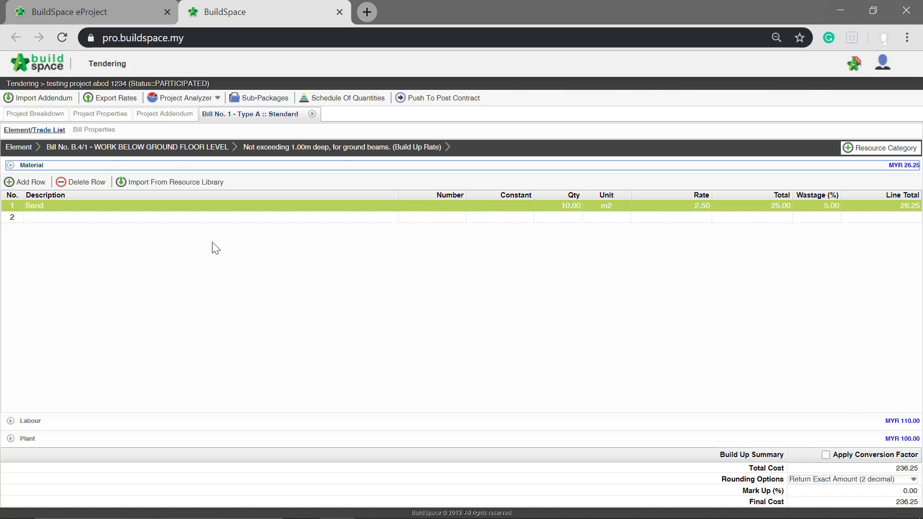
click(170, 148)
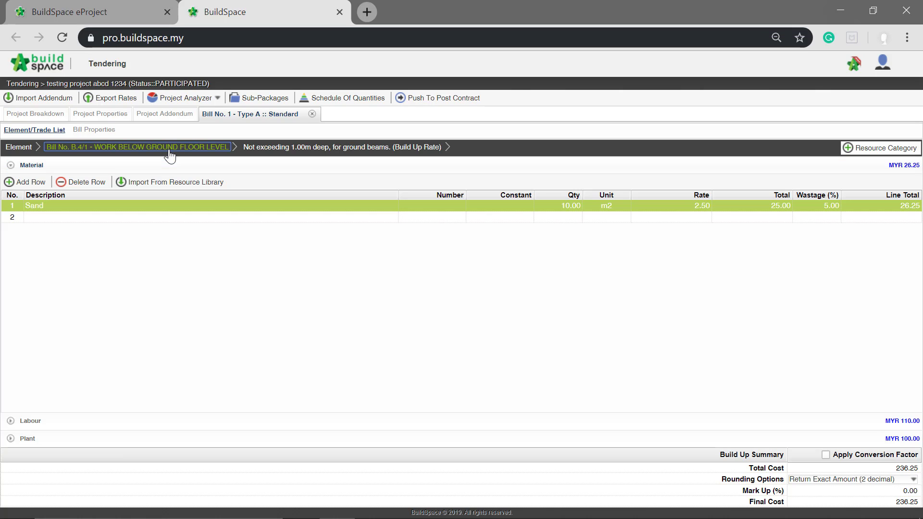
click(169, 149)
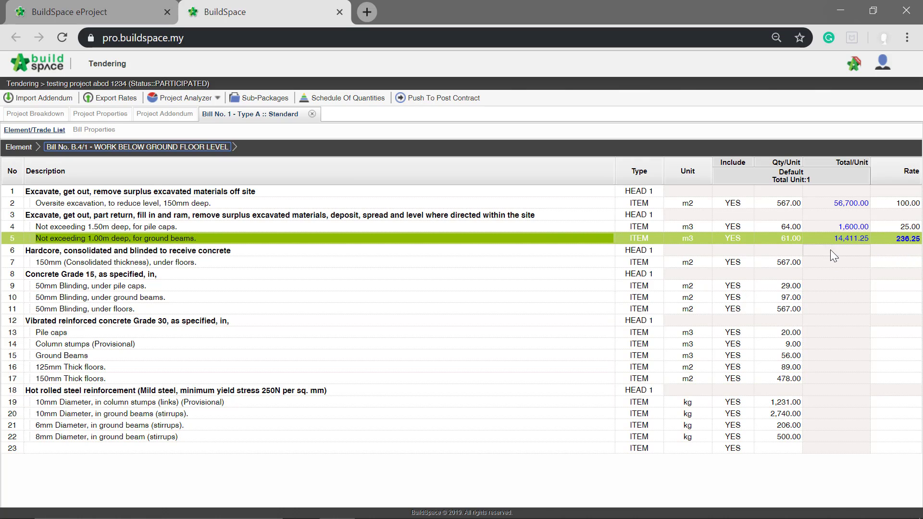
click(136, 277)
click(140, 321)
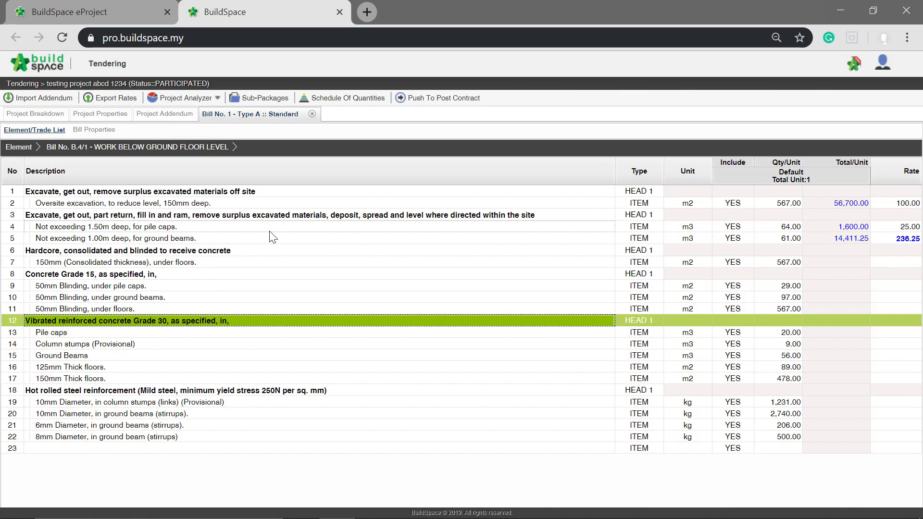
- Open Import Rates for the project and show the Bill No. B.4/1 items of Bill No. 1 - Type A as the import target
click(52, 115)
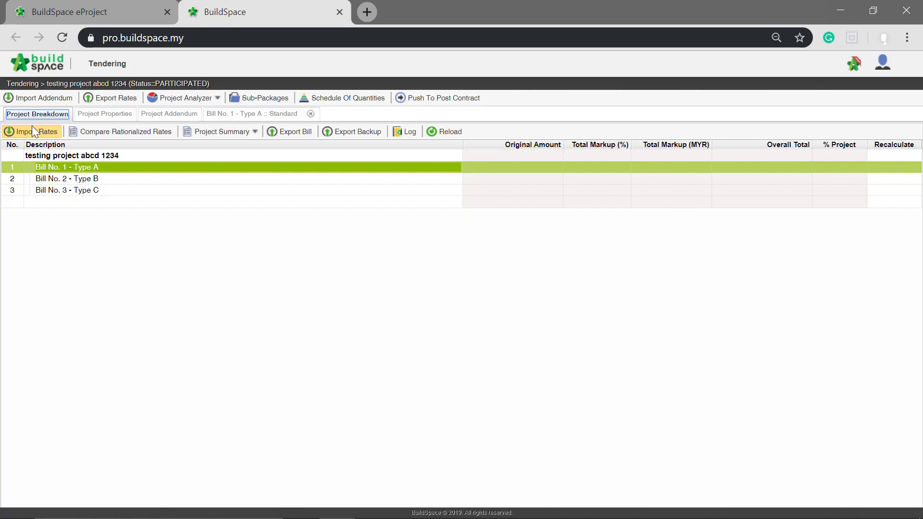
click(48, 136)
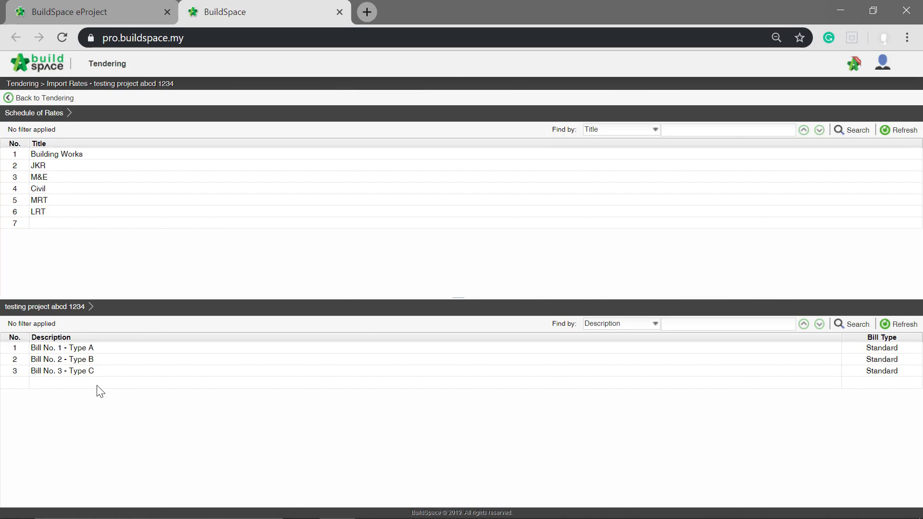
double_click(58, 349)
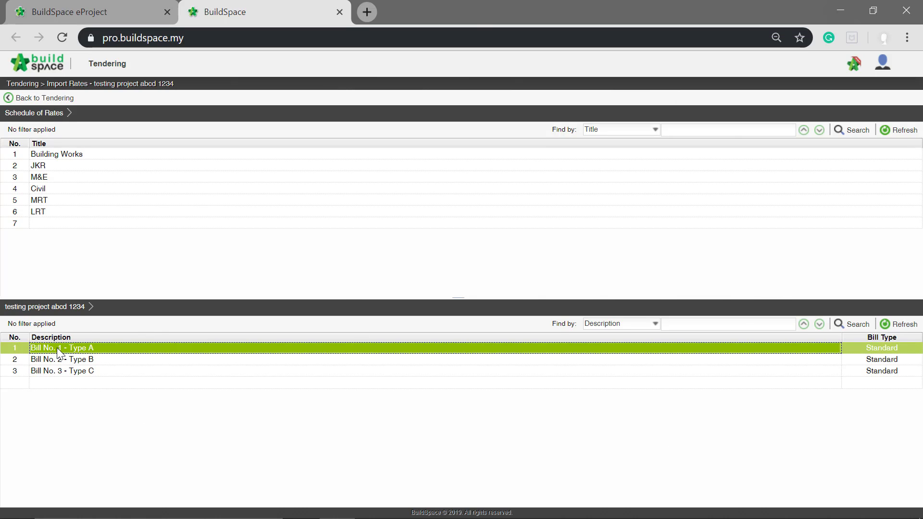
double_click(58, 348)
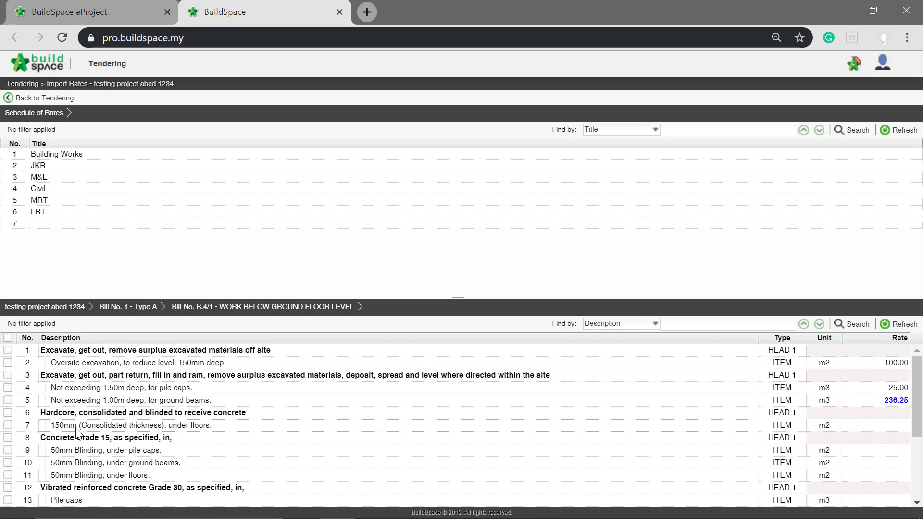
scroll(83, 413, down, 2)
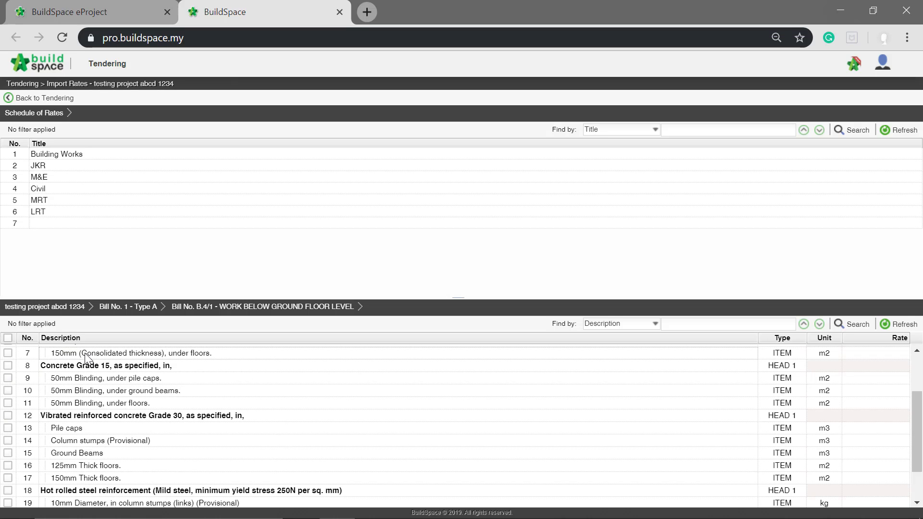
- Import the Vibrated reinforced concrete (Grade 15) rate from the Building Works Concrete schedule into the three 50mm Blinding items
double_click(50, 157)
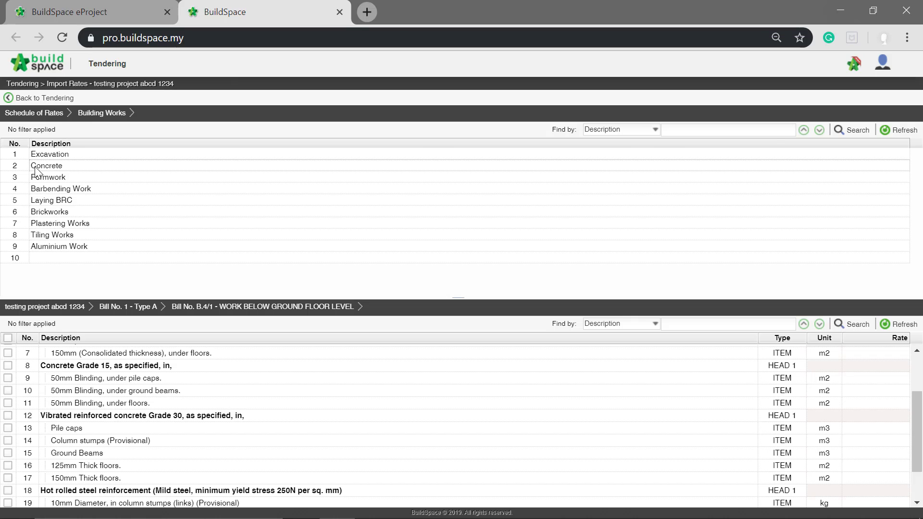
double_click(35, 168)
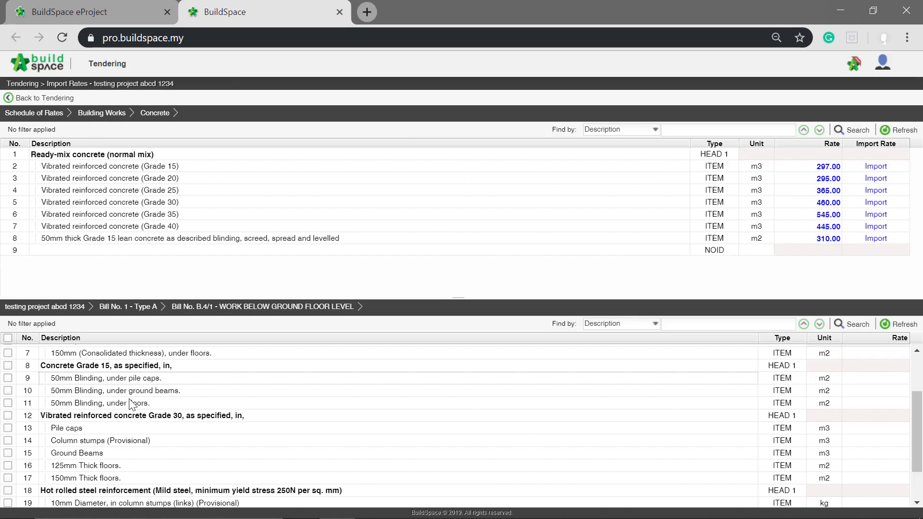
click(8, 378)
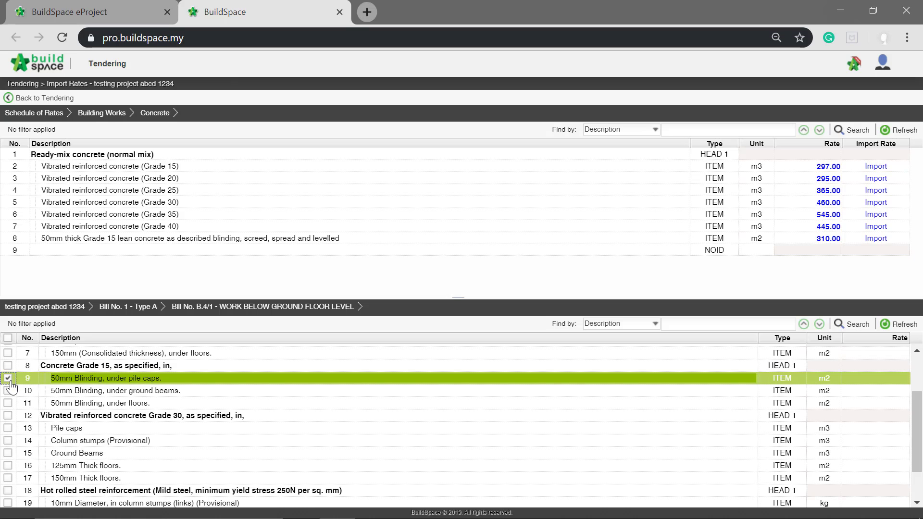
click(8, 391)
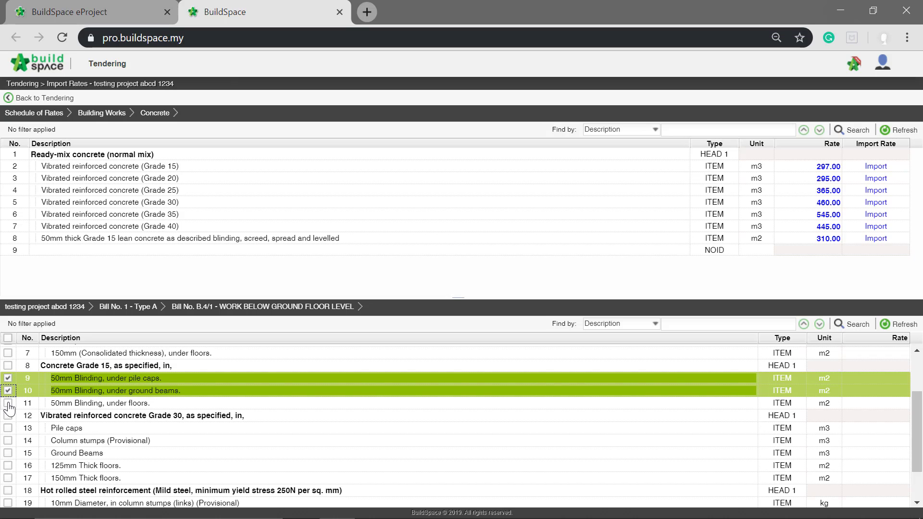
click(9, 403)
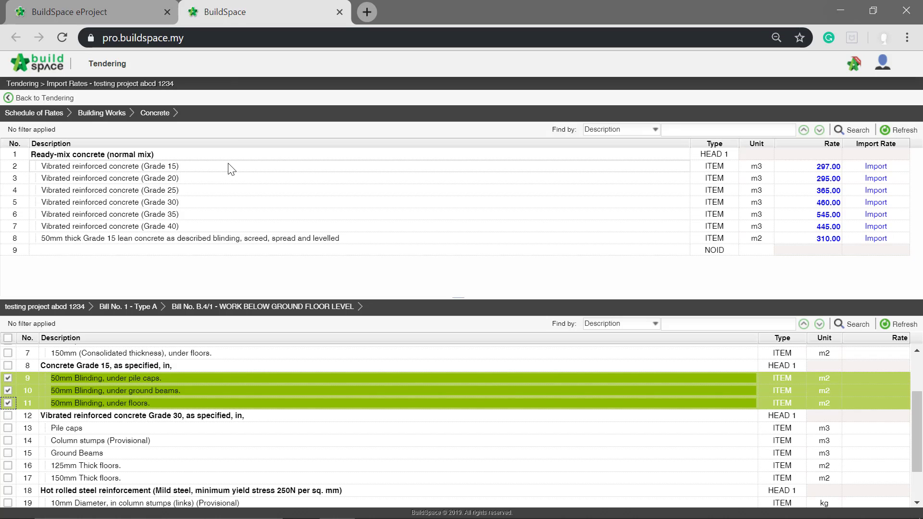
click(873, 169)
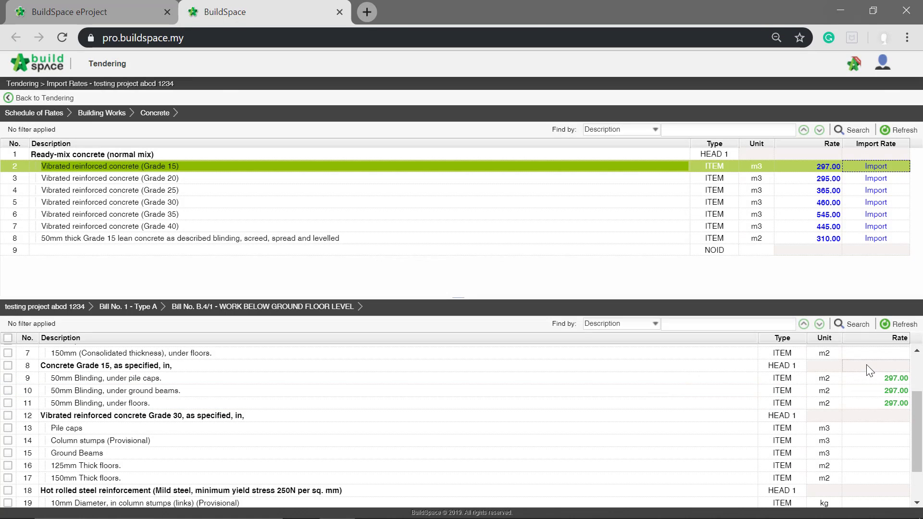
- Import the Vibrated reinforced concrete (Grade 30) rate into the five Grade 30 items, from Pile caps to 150mm Thick floors
click(8, 428)
click(8, 440)
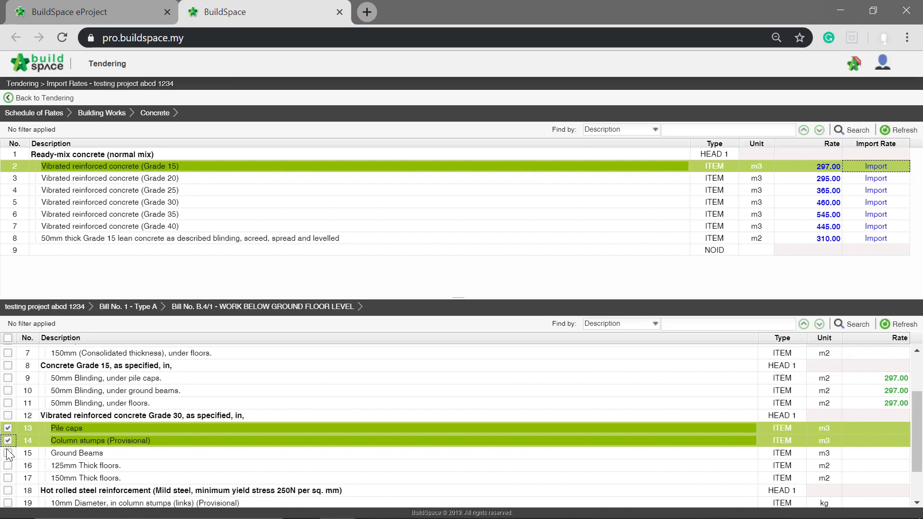
click(8, 453)
click(7, 465)
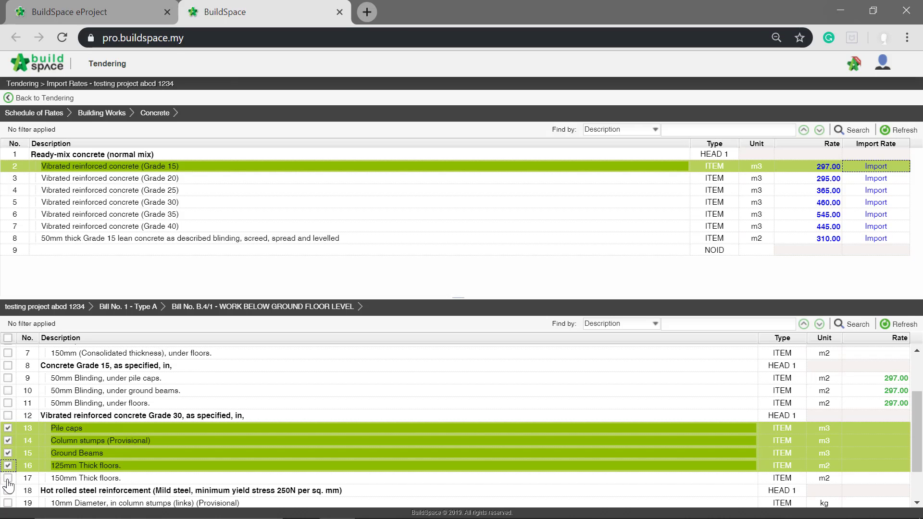
click(7, 478)
click(236, 204)
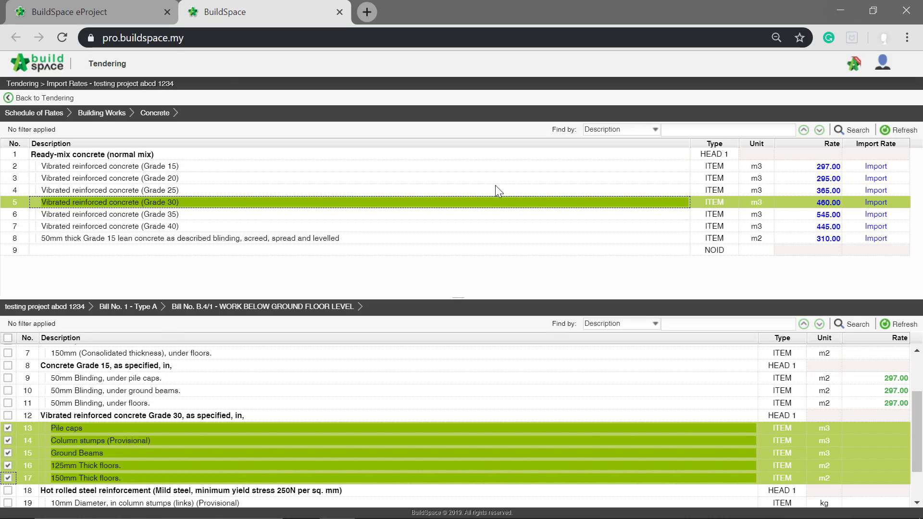
click(875, 203)
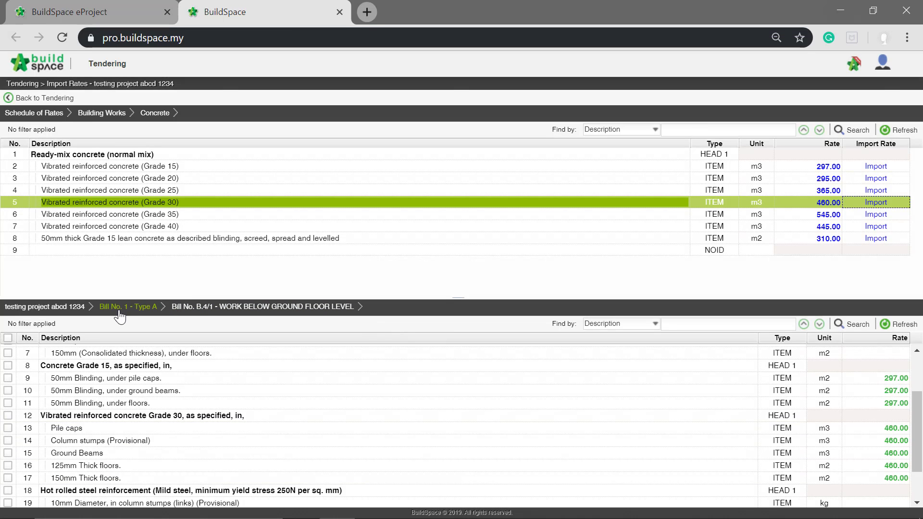
- Open Type A's Bill No. B.4/2 - FRAME and import the Grade 15 concrete rate into its Grade 15 Columns, Floor beams and Roof beams
click(124, 311)
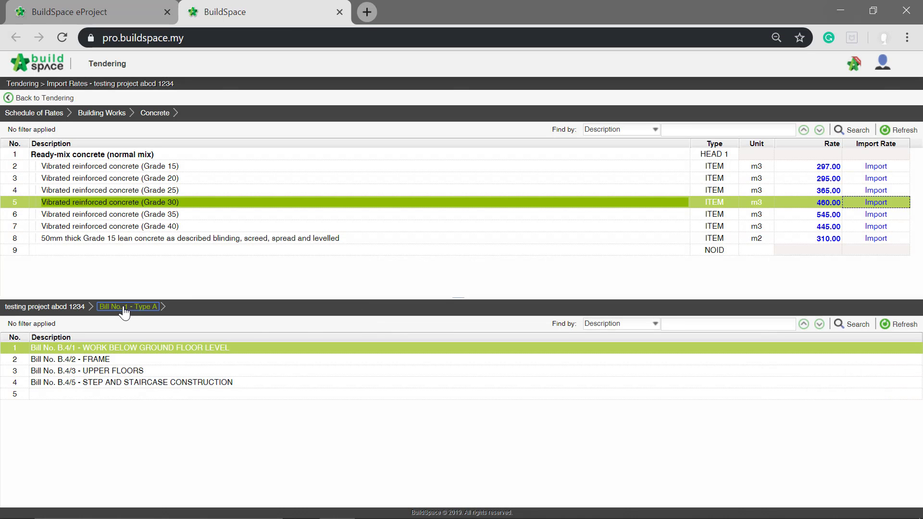
click(88, 362)
double_click(88, 362)
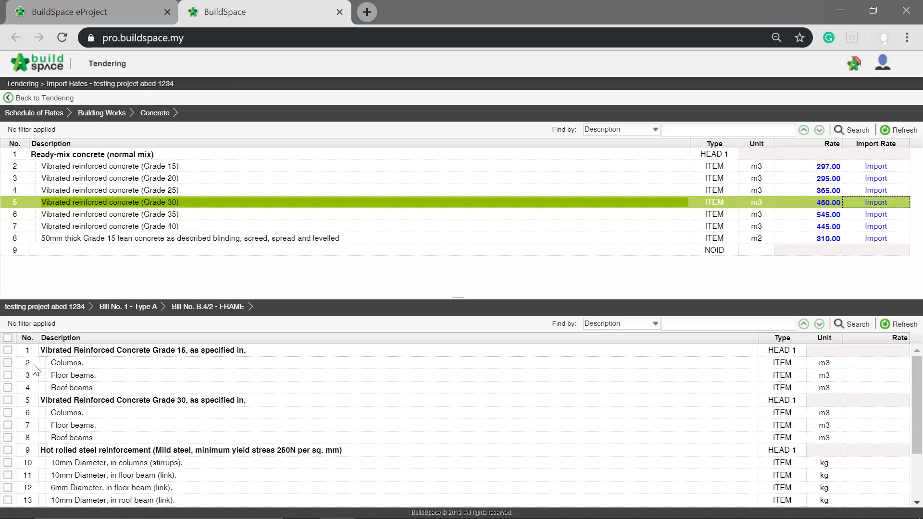
click(8, 362)
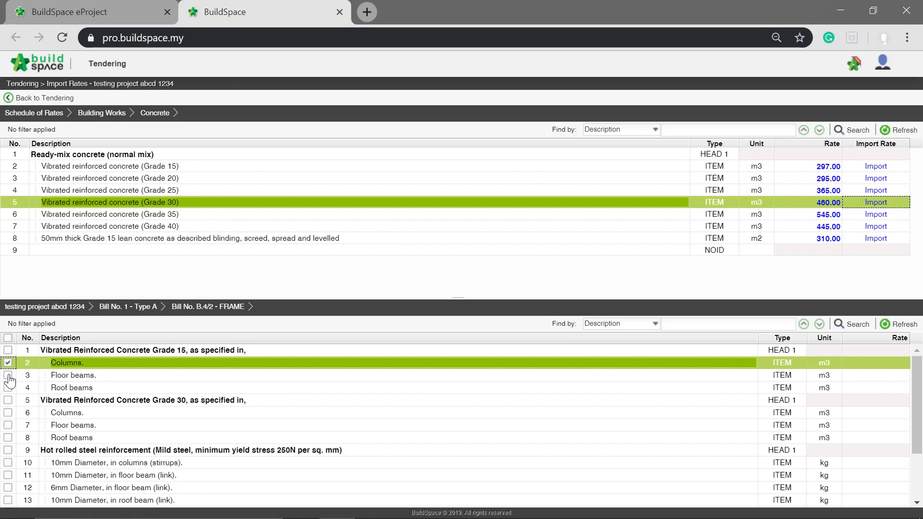
click(8, 375)
click(8, 388)
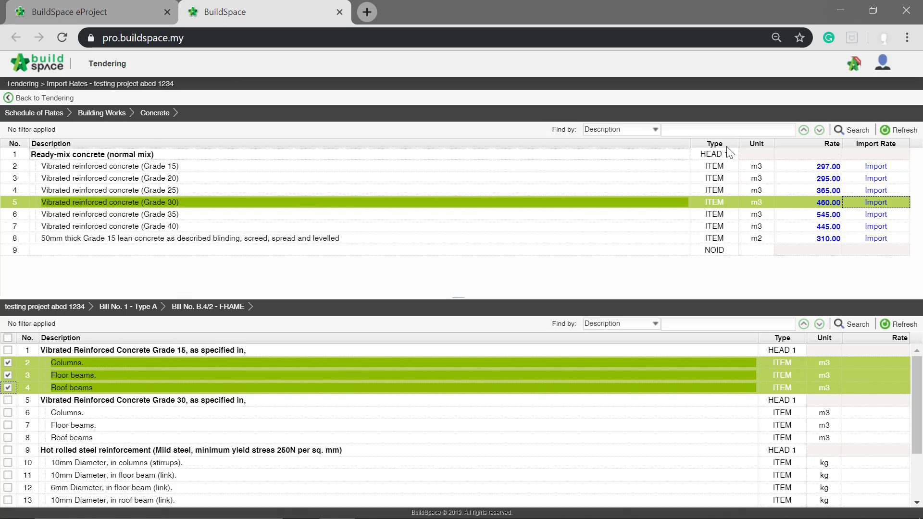
click(878, 168)
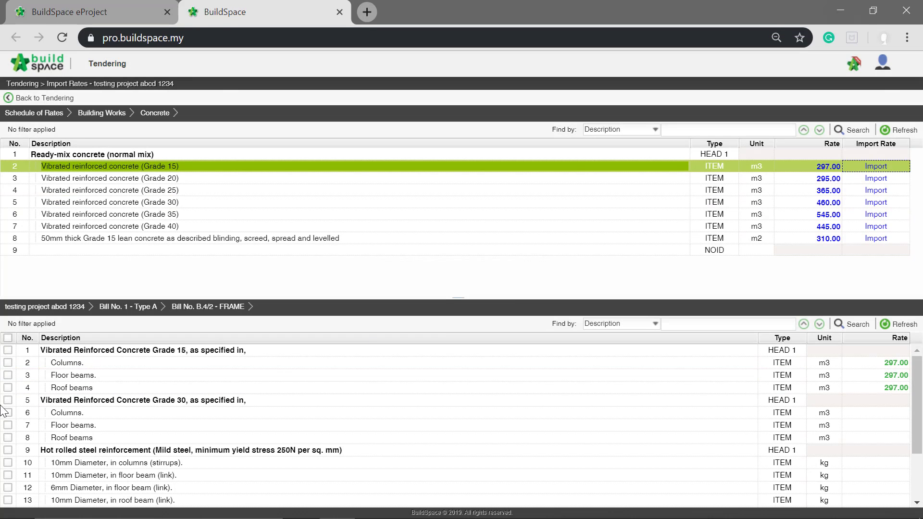
- Import the Vibrated reinforced concrete (Grade 30) rate into the Grade 30 Columns, Floor beams and Roof beams of the FRAME bill
click(8, 413)
click(8, 425)
click(8, 437)
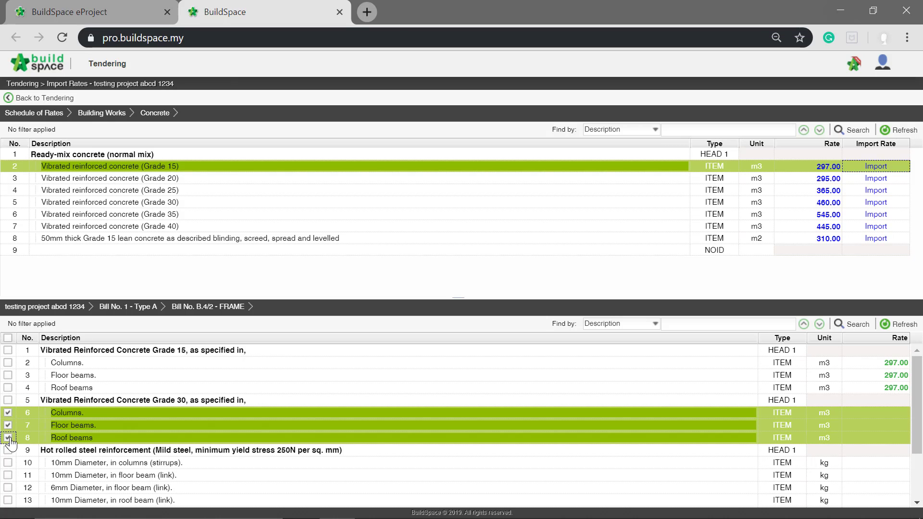
click(496, 202)
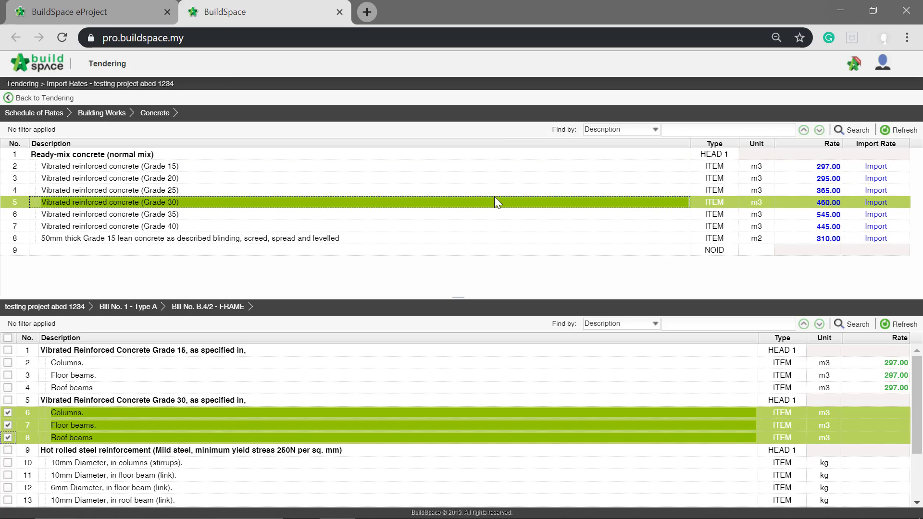
click(876, 203)
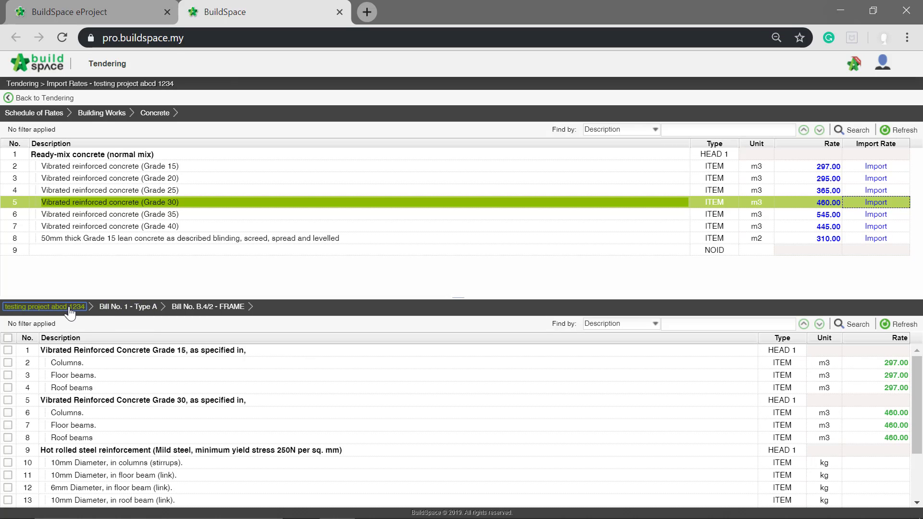
- Open Bill No. B.4/1 of Bill No. 2 - Type B and import the Grade 15 concrete rate into its three 50mm Blinding items
click(70, 312)
double_click(45, 361)
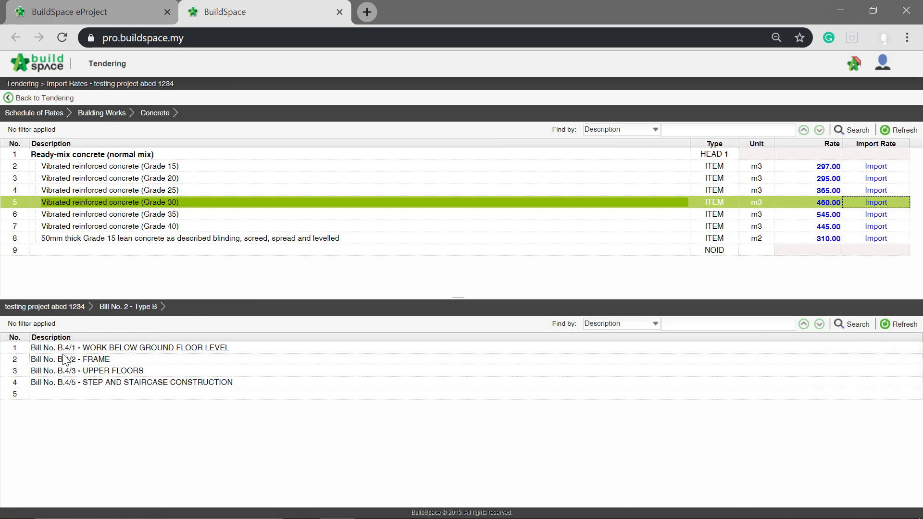
double_click(65, 349)
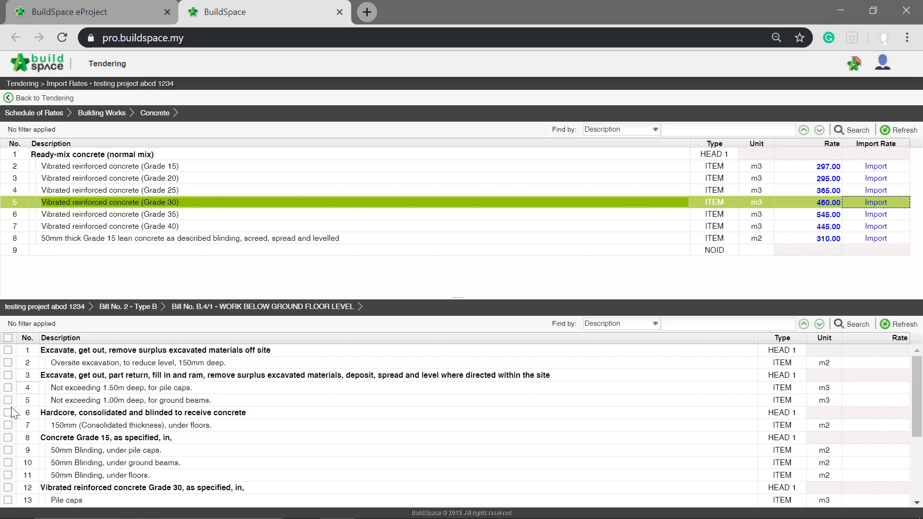
click(7, 450)
click(7, 462)
click(8, 476)
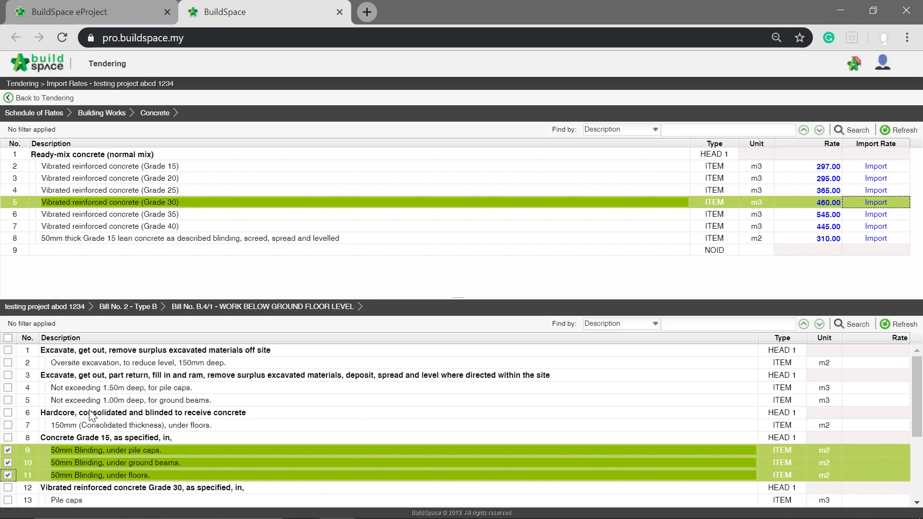
click(400, 168)
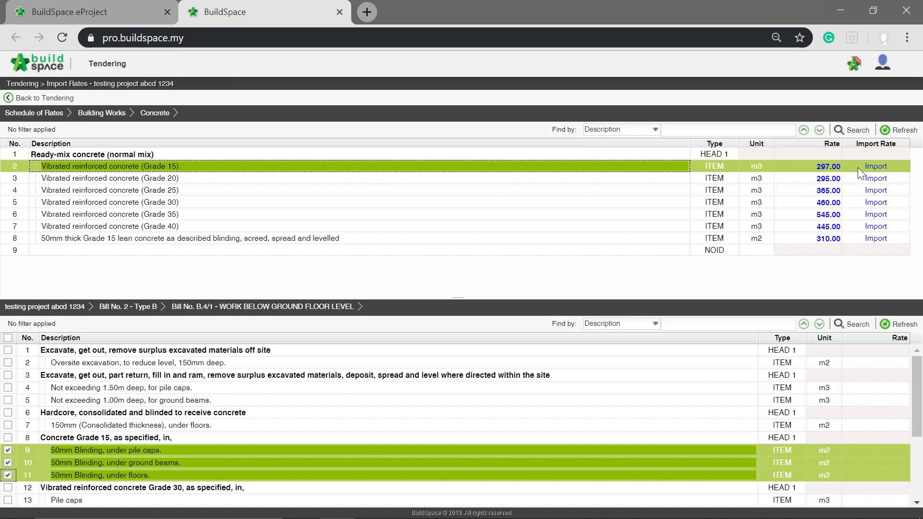
click(871, 166)
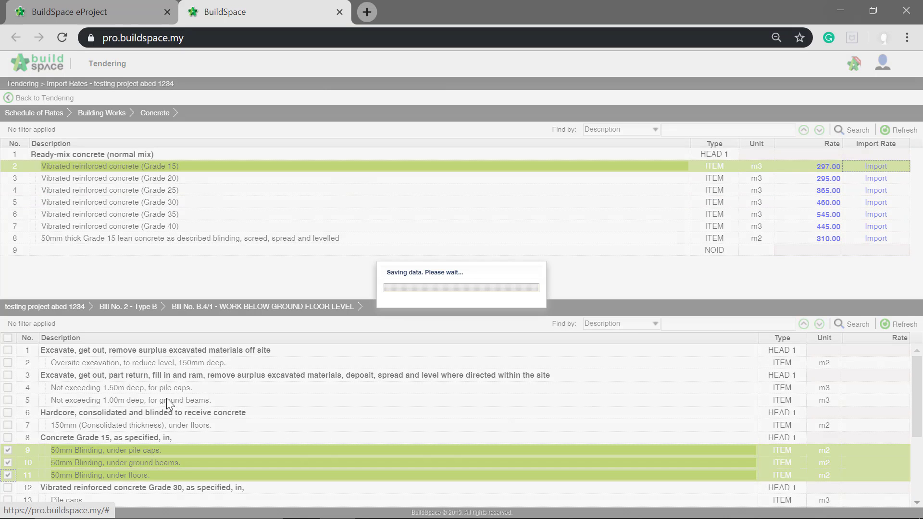
- Import the Grade 30 concrete rate into Type B's Pile caps, Column stumps, Ground Beams, 125mm and 150mm Thick floors items
scroll(167, 398, down, 5)
click(7, 377)
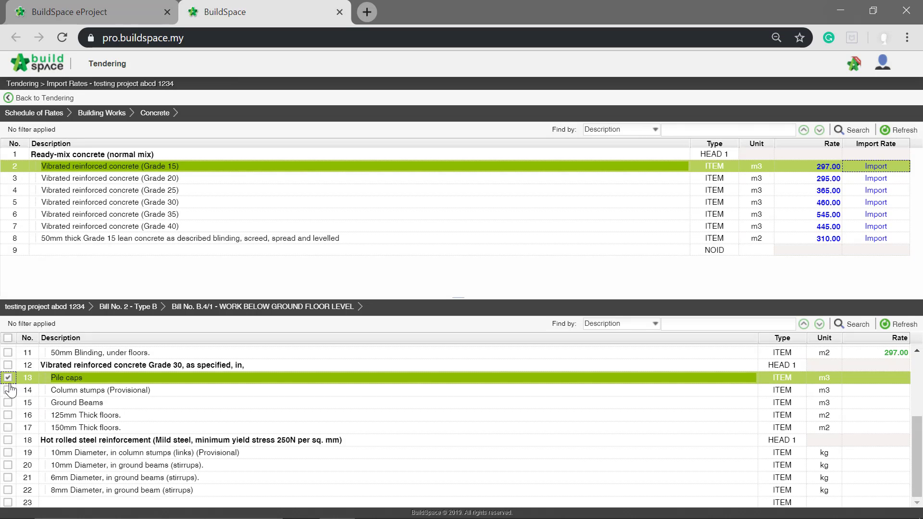
click(8, 390)
click(7, 402)
click(8, 415)
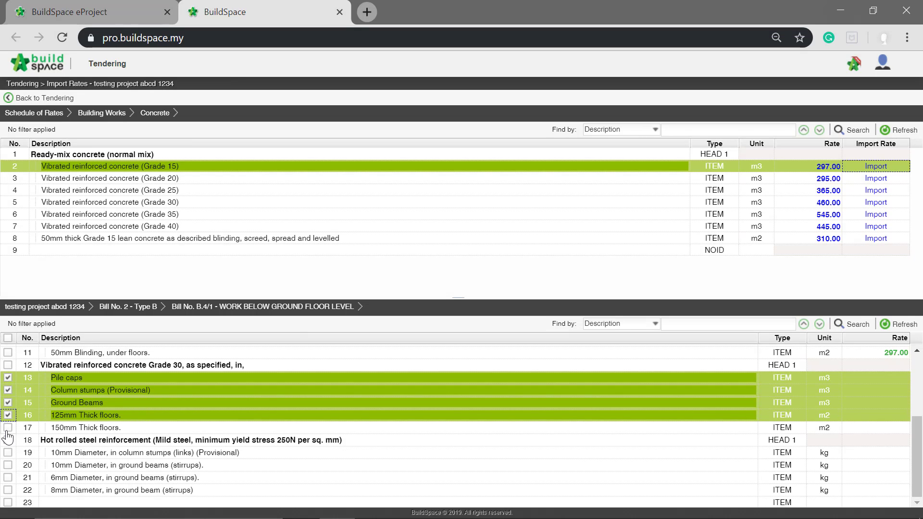
click(8, 428)
click(399, 206)
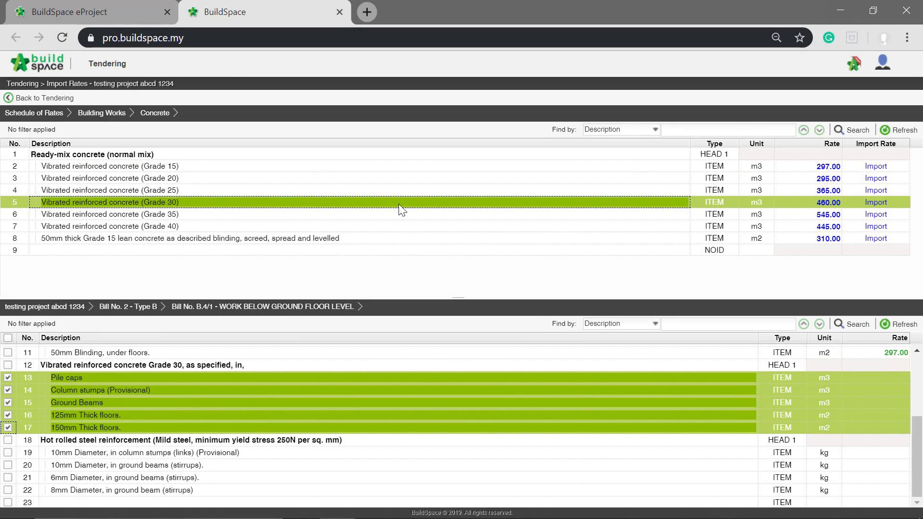
click(869, 205)
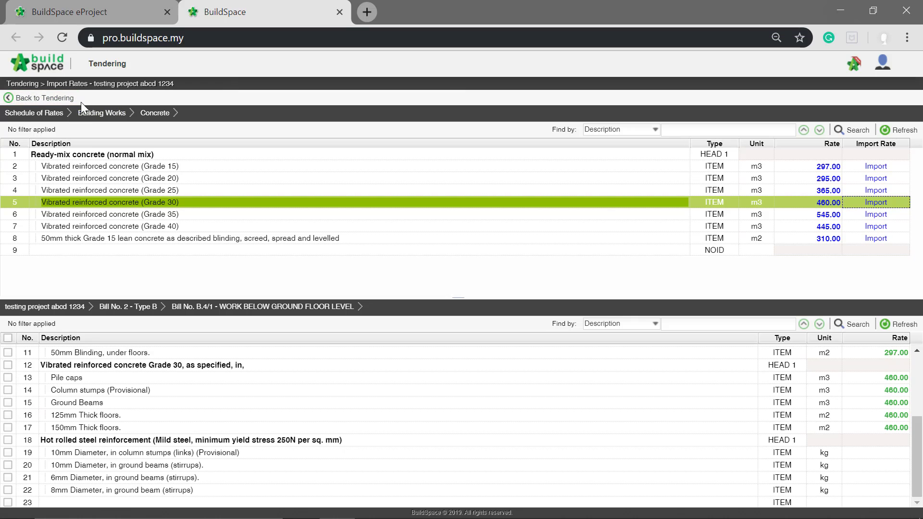
- Return to the project breakdown and open its Resource Analysis to check the Material, Labour and Plant total costs
click(64, 101)
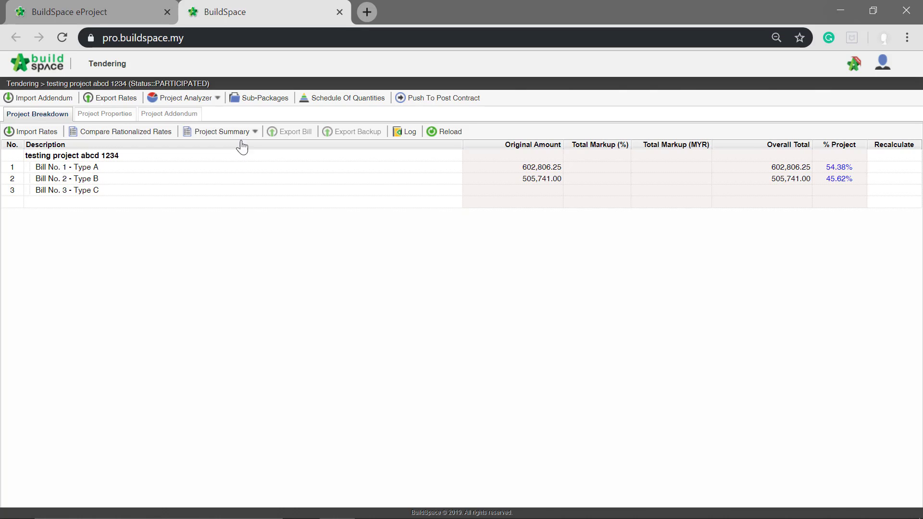
click(200, 99)
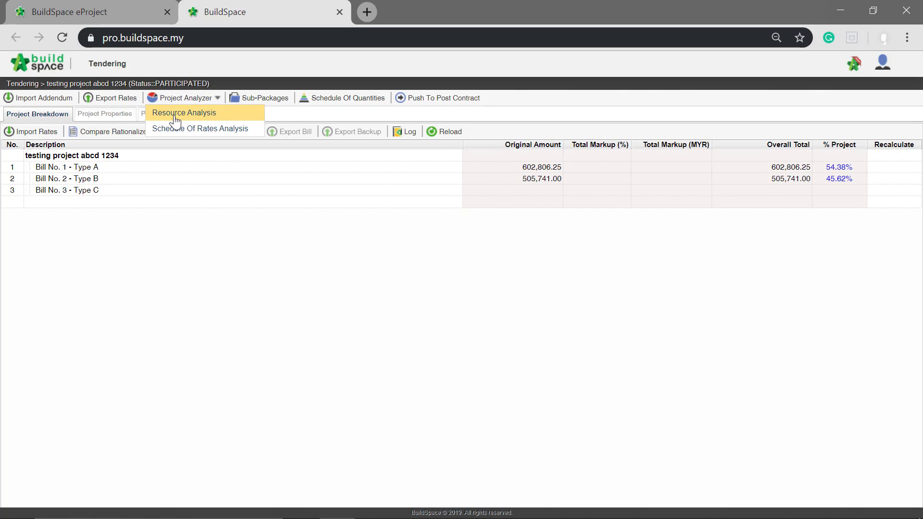
click(191, 115)
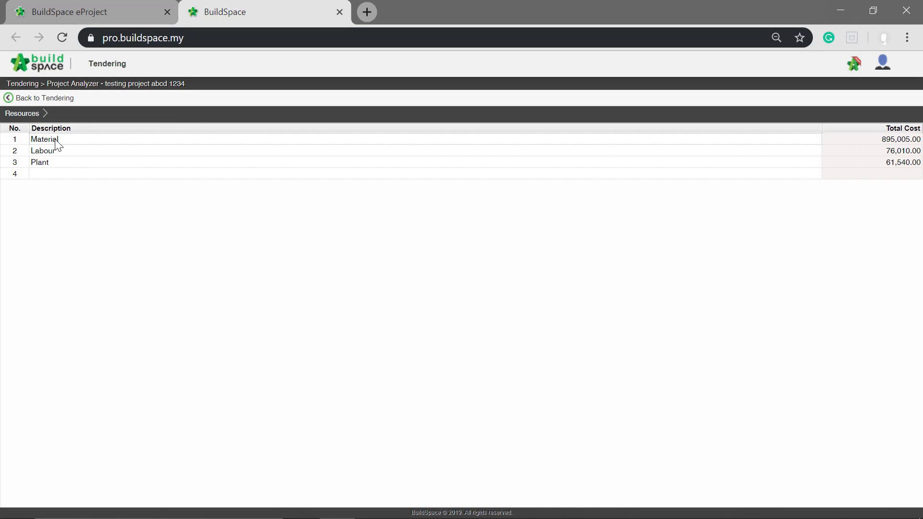
click(57, 141)
click(58, 152)
click(53, 164)
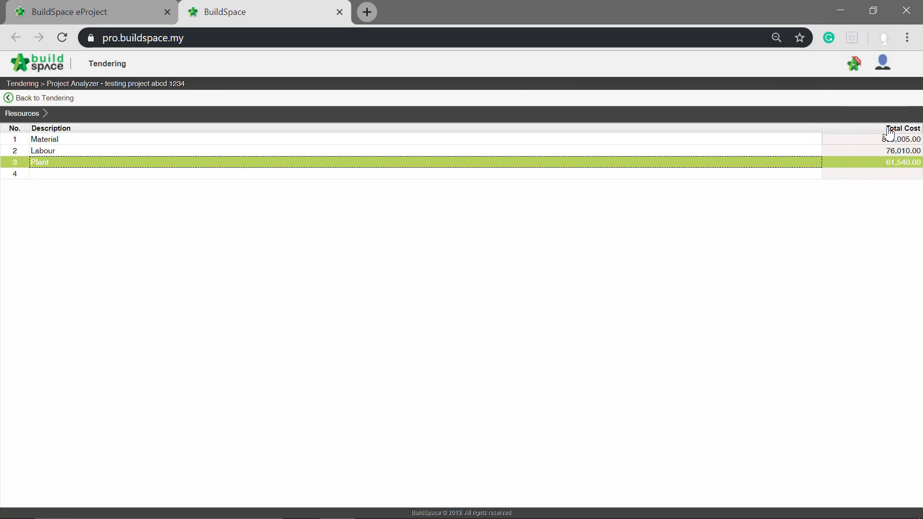
- Drill down into the Material resources and open the Ready-mix concrete item list
double_click(187, 141)
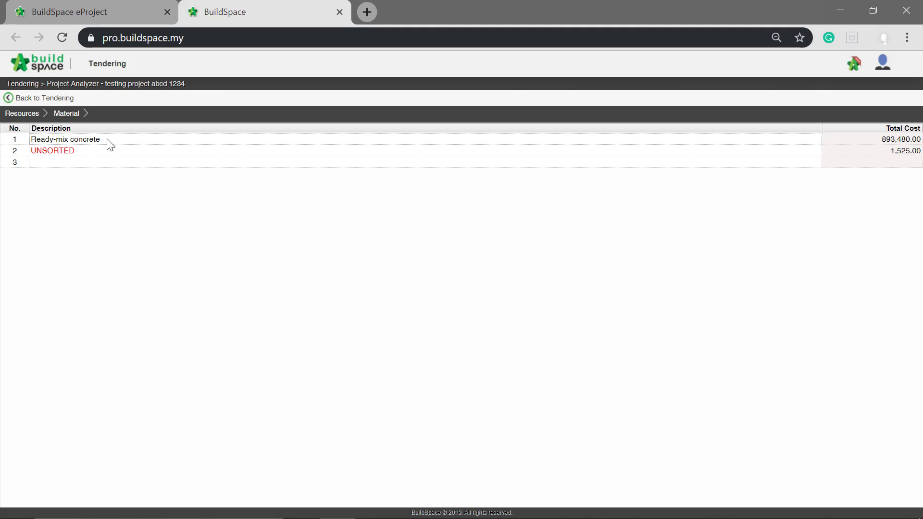
click(107, 141)
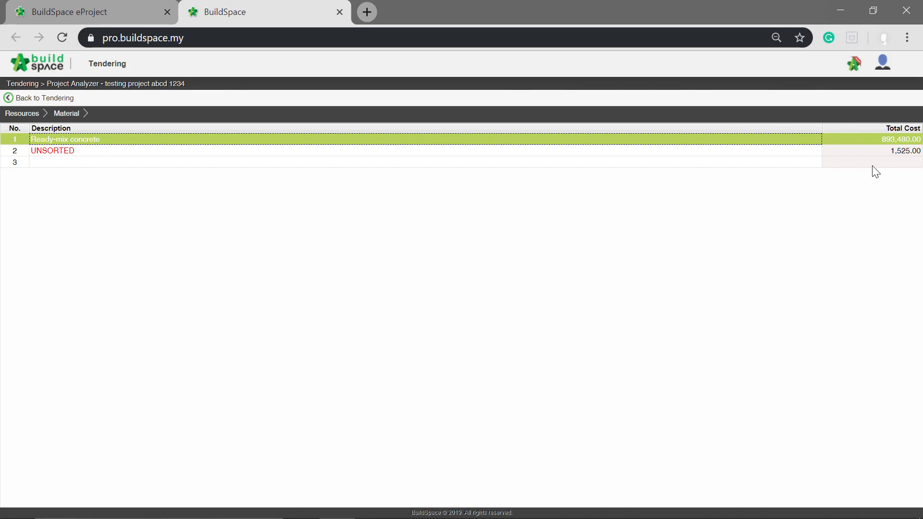
double_click(255, 143)
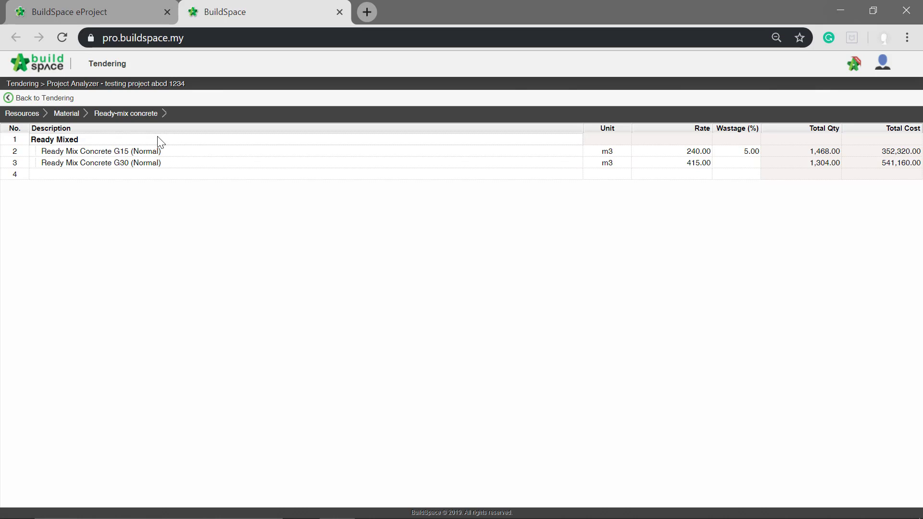
- Set the rate of Ready Mix Concrete G15 (Normal) to 300 and of Ready Mix Concrete G30 (Normal) to 450
click(688, 152)
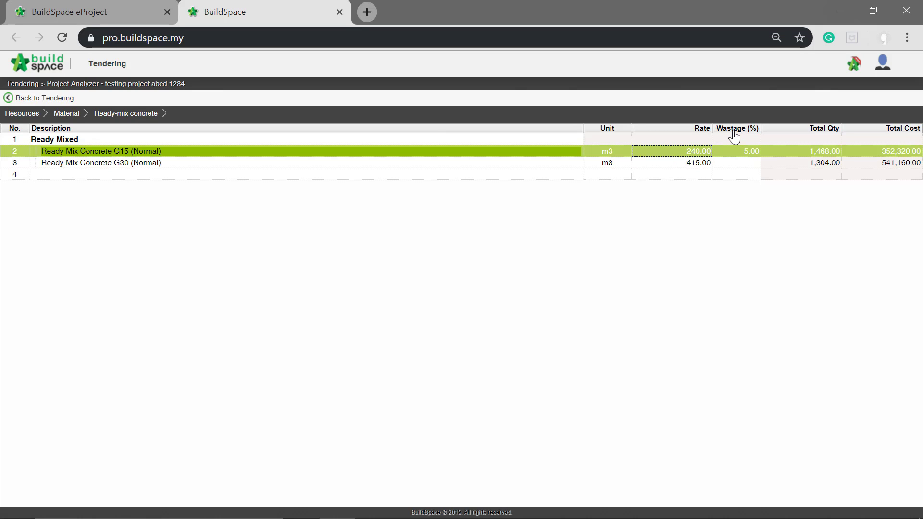
key(Return)
text(3)
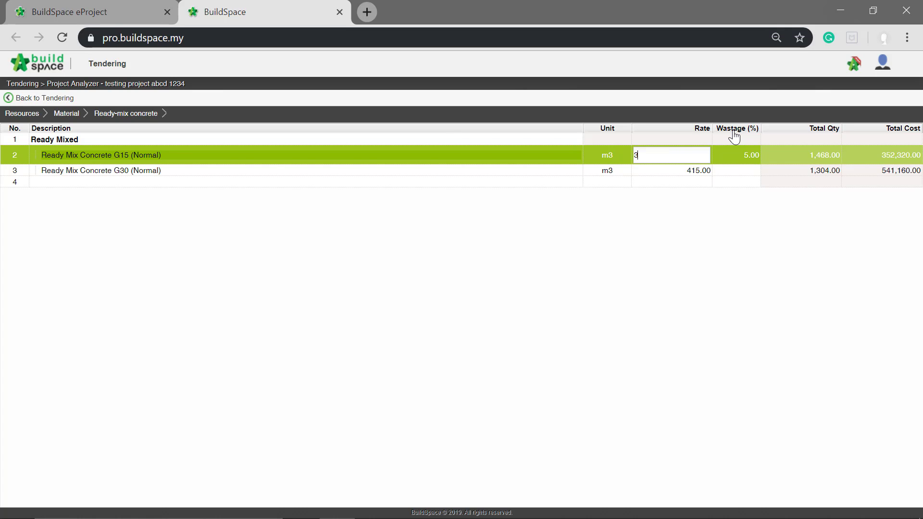
key(Return)
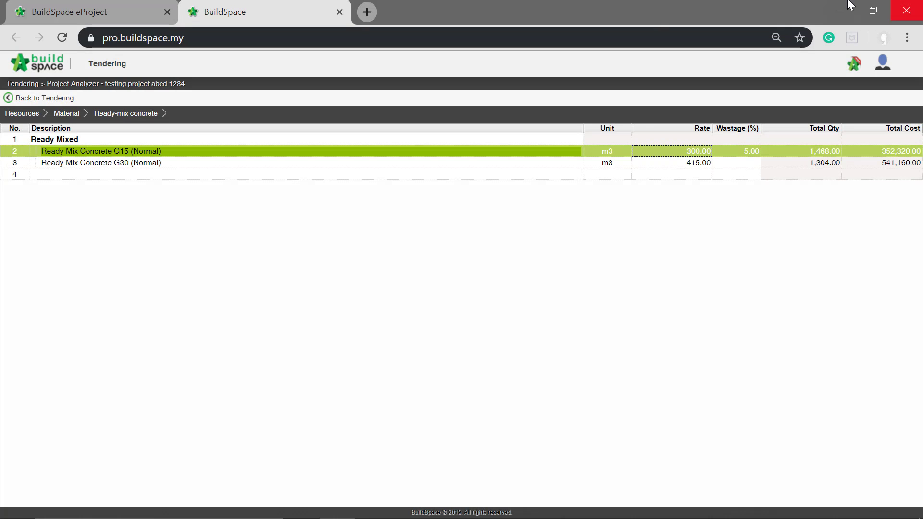
click(699, 166)
key(Return)
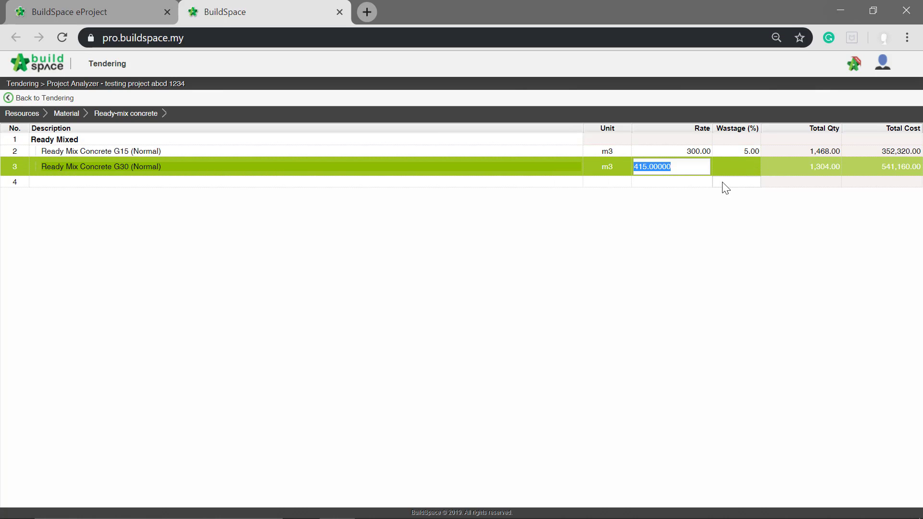
text(450)
key(Return)
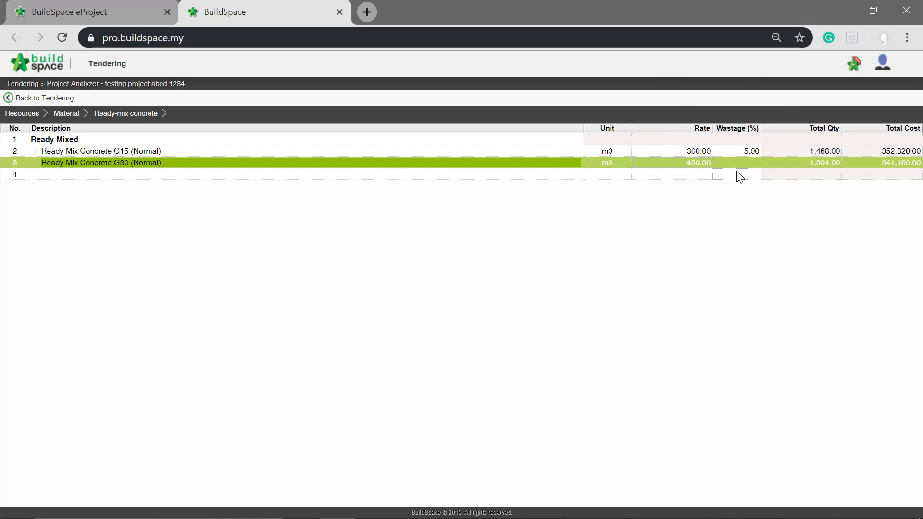
- Set the wastage of Ready Mix Concrete G15 (Normal) to 10%
click(750, 151)
click(741, 154)
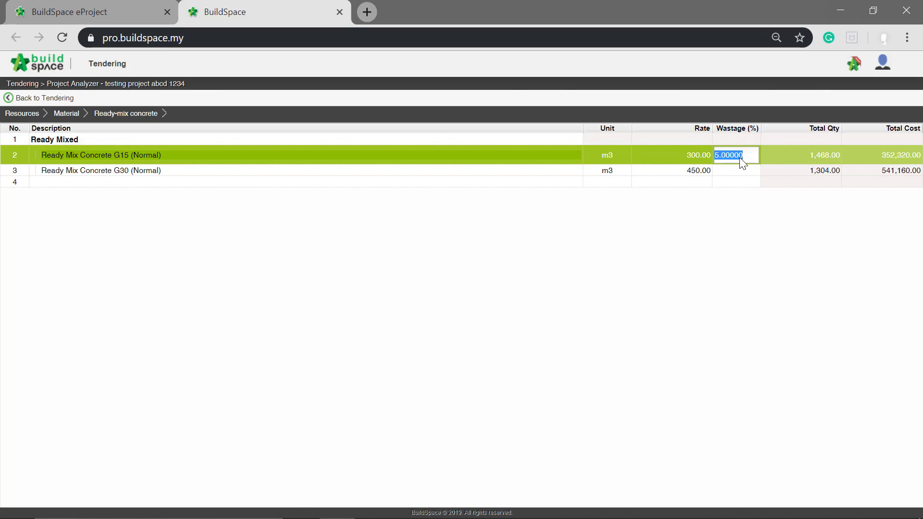
text(10)
key(Return)
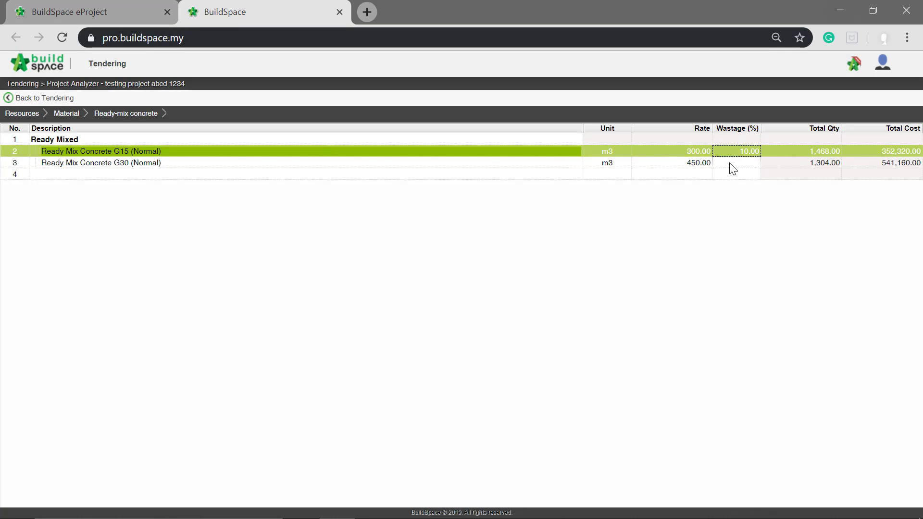
- Set the wastage of Ready Mix Concrete G30 (Normal) to 10%
click(730, 164)
click(730, 164)
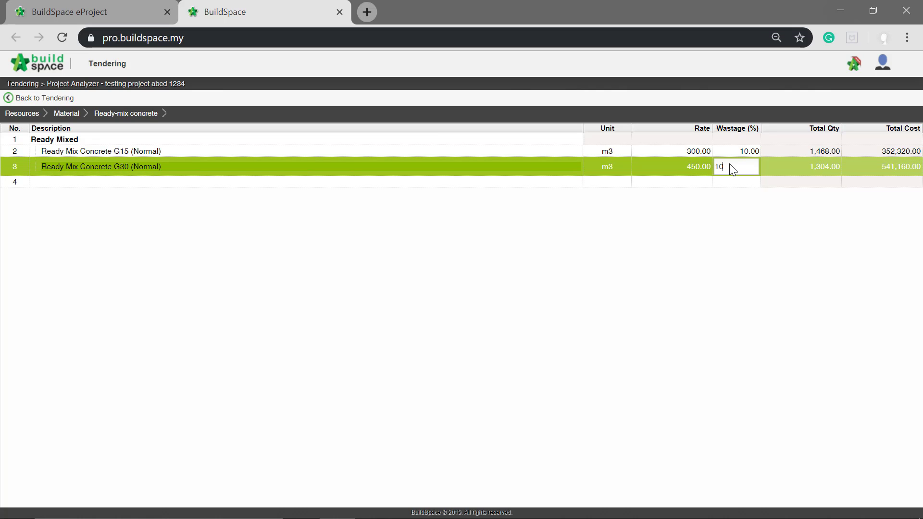
key(Return)
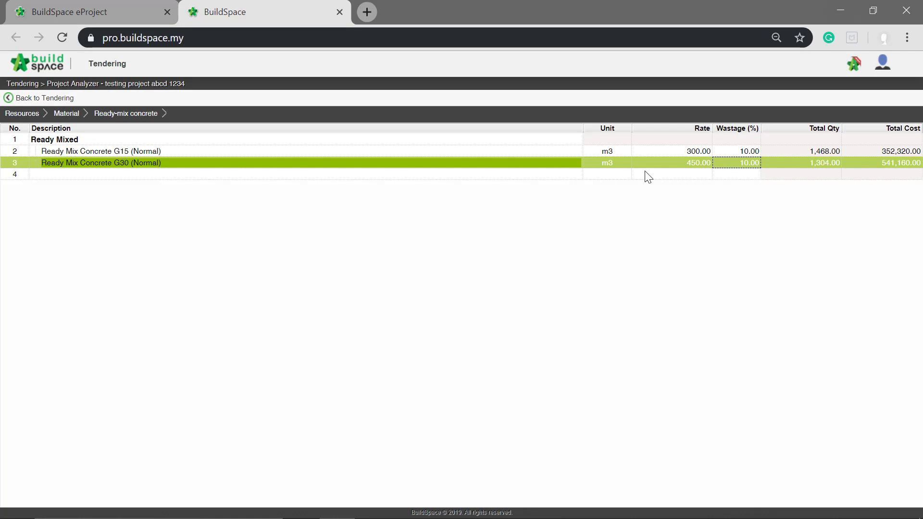
- Check the bill items that use Ready Mix Concrete G15 (Normal), and return to the project breakdown
click(136, 151)
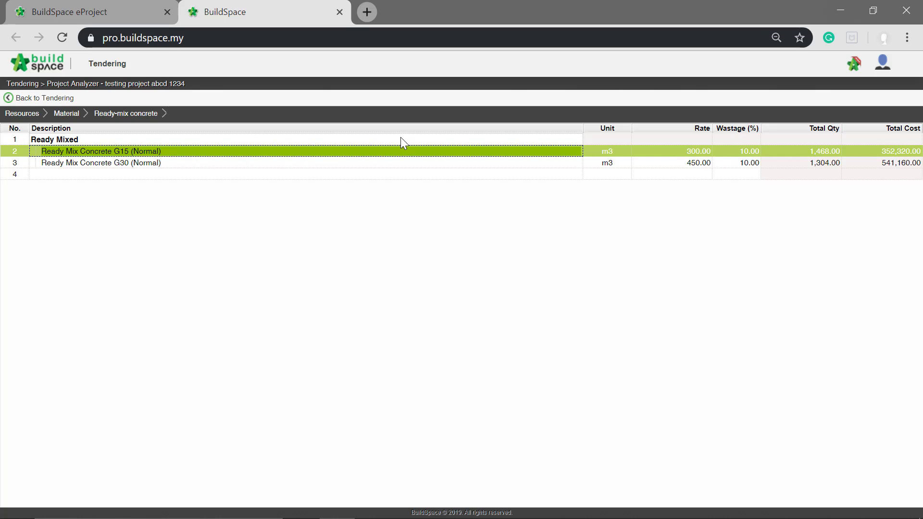
double_click(157, 152)
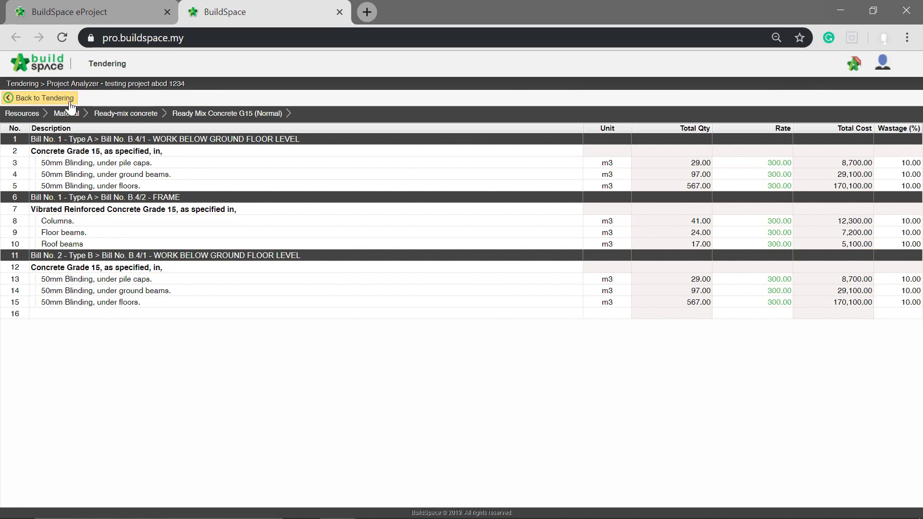
click(48, 98)
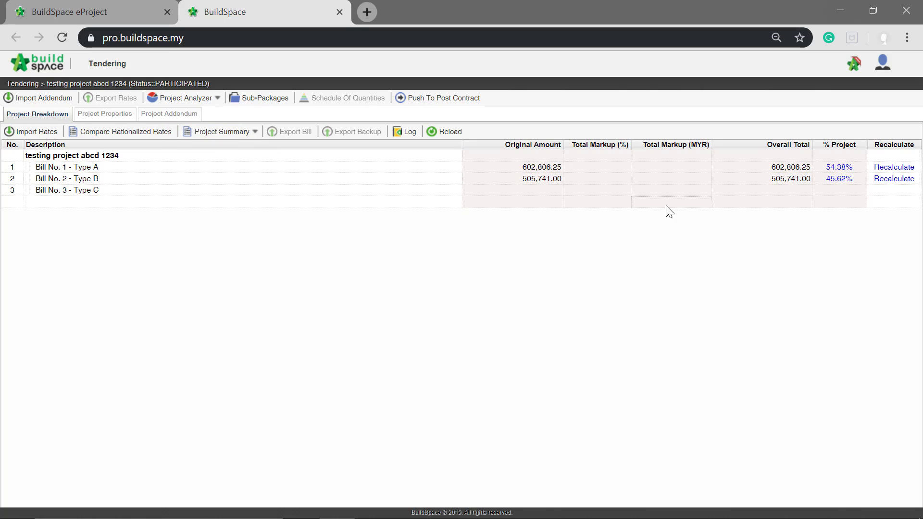
- Recalculate the bill items, bill elements and bills levels of Bill No. 1 - Type A
click(863, 175)
click(900, 167)
click(591, 259)
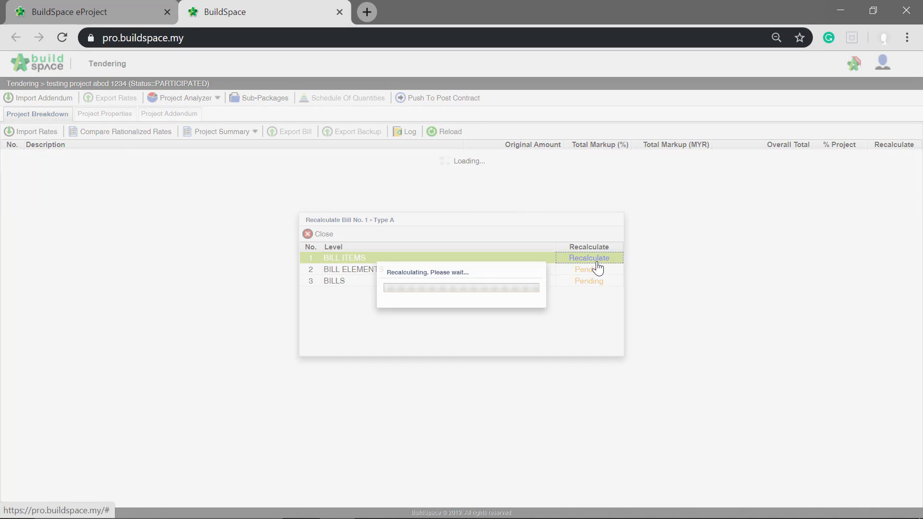
click(589, 269)
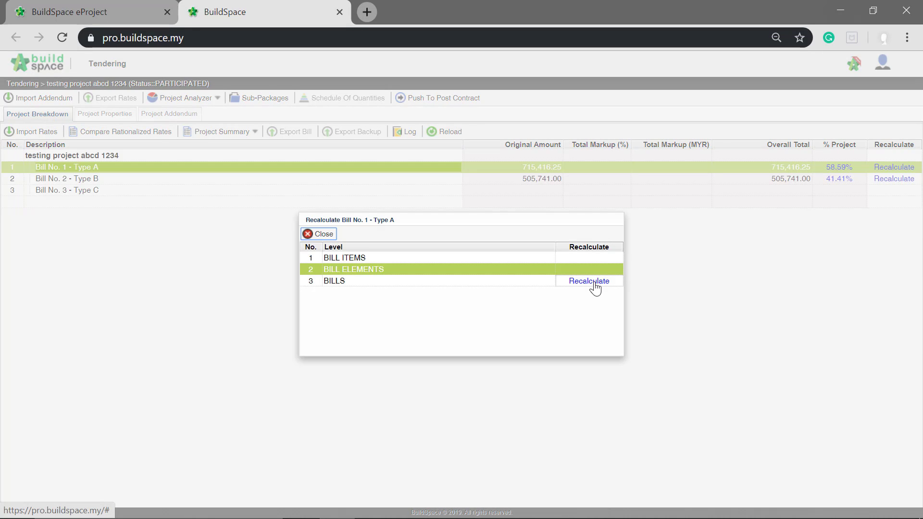
click(595, 283)
click(322, 234)
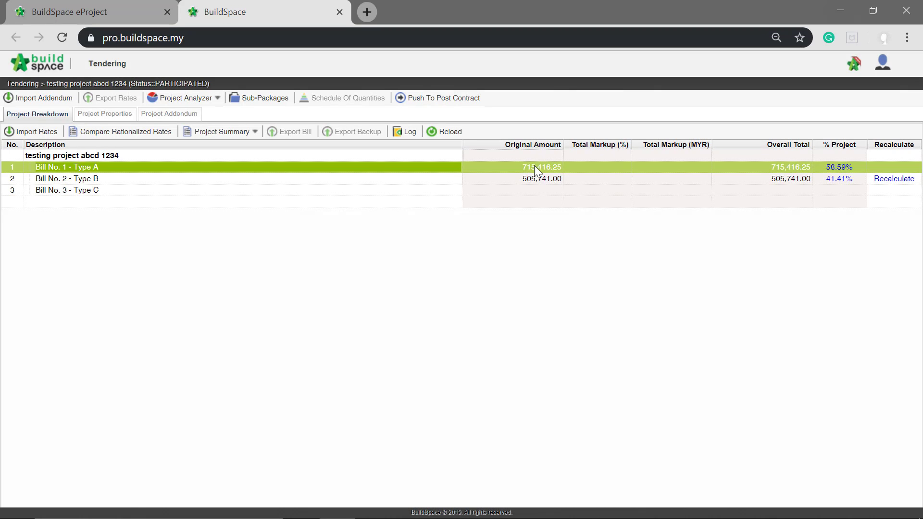
- Recalculate the bill items, bill elements and bills levels of Bill No. 2 - Type B
click(892, 181)
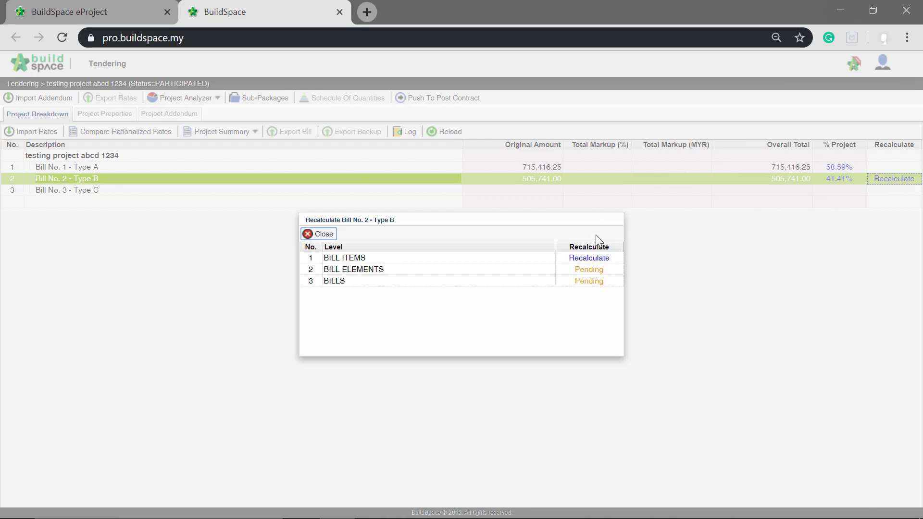
click(600, 260)
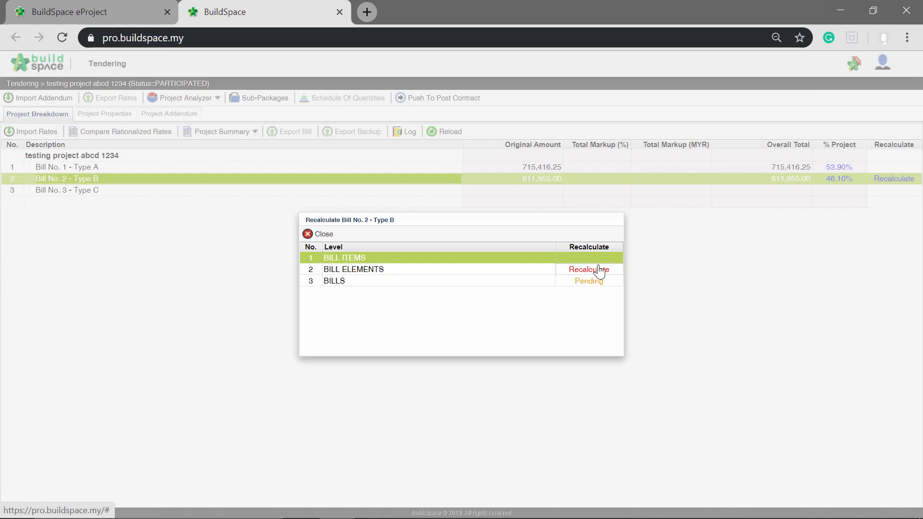
click(602, 269)
click(597, 282)
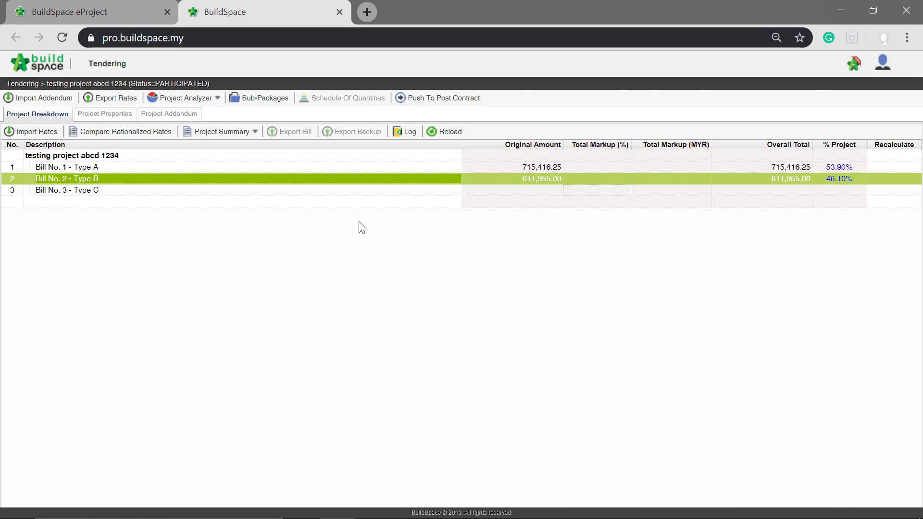
- In Bill No. 1 - Type A, open WORK BELOW GROUND FLOOR LEVEL and the build-up rate of 50mm Blinding, under pile caps
double_click(177, 167)
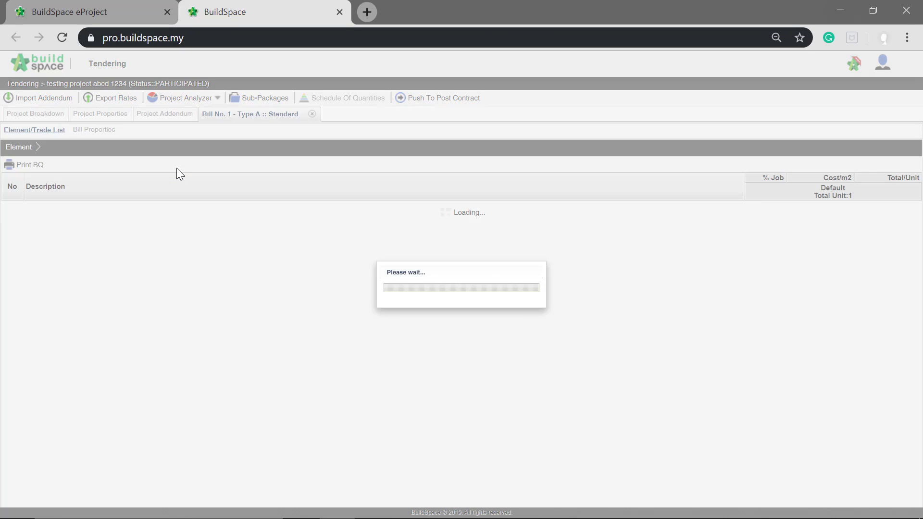
double_click(169, 206)
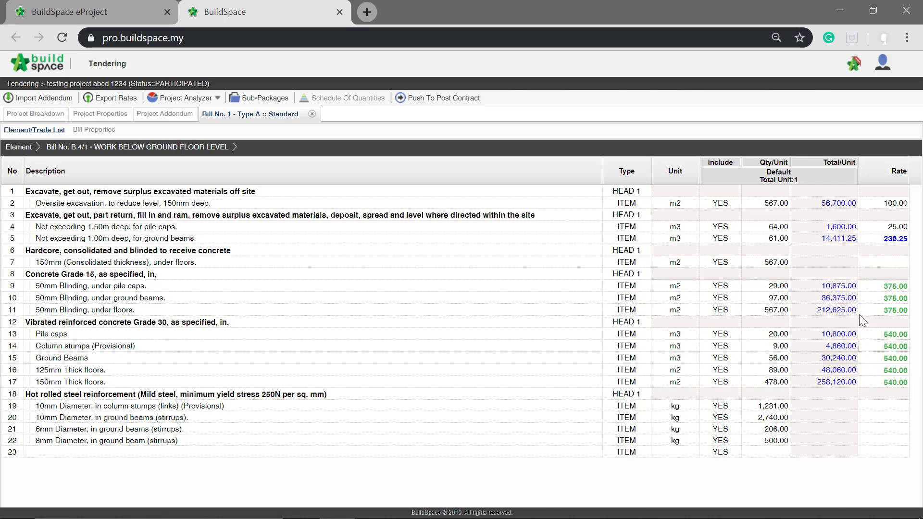
click(878, 287)
double_click(878, 288)
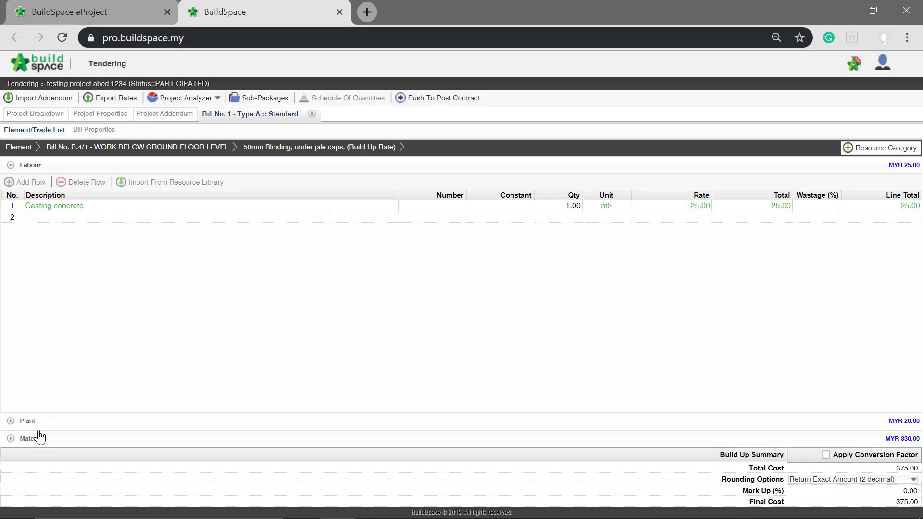
- Check the Material rate and wastage in the build-up, and return to the WORK BELOW GROUND FLOOR LEVEL item list
click(39, 439)
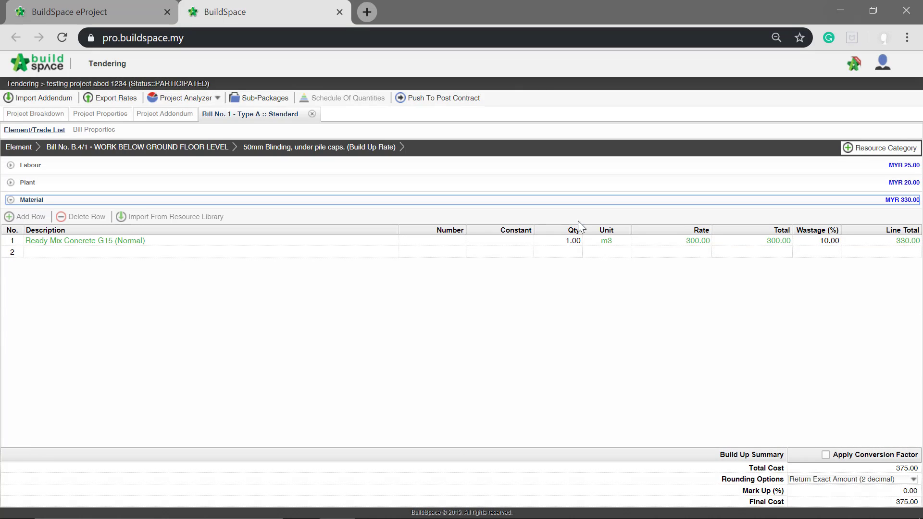
click(644, 251)
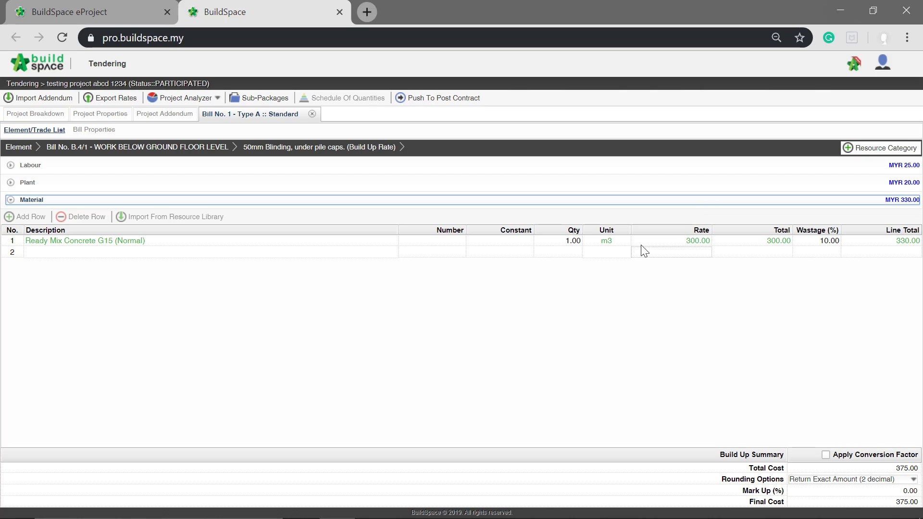
click(796, 248)
click(161, 151)
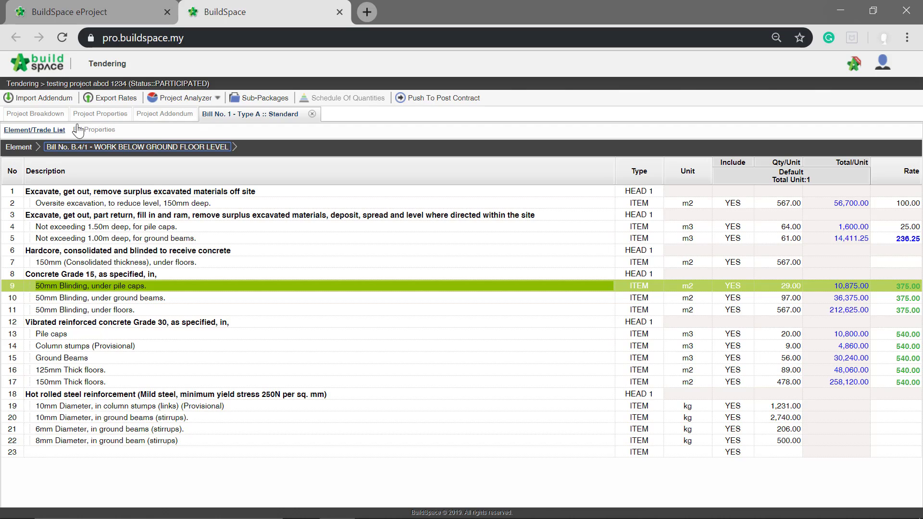
- Enable Element Markup and Item Markup in the bill properties of Bill No. 1 - Type A
click(107, 133)
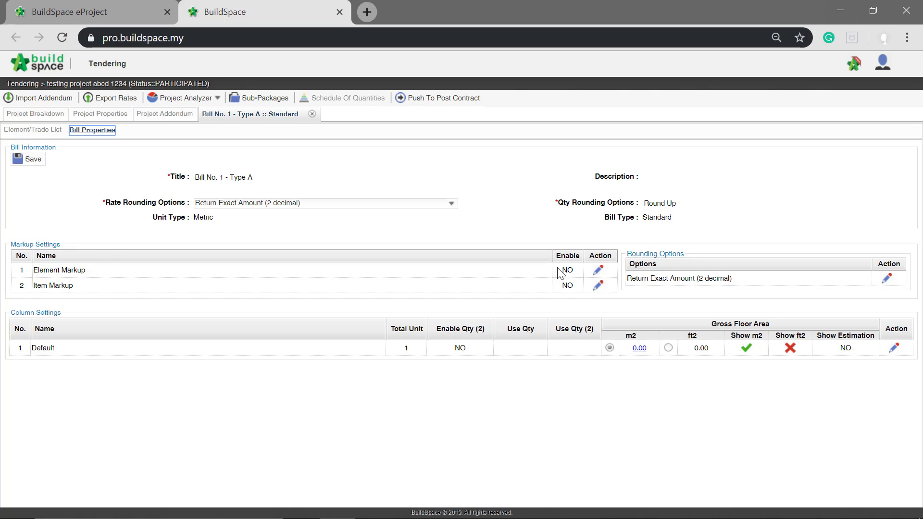
click(604, 273)
click(569, 271)
click(598, 271)
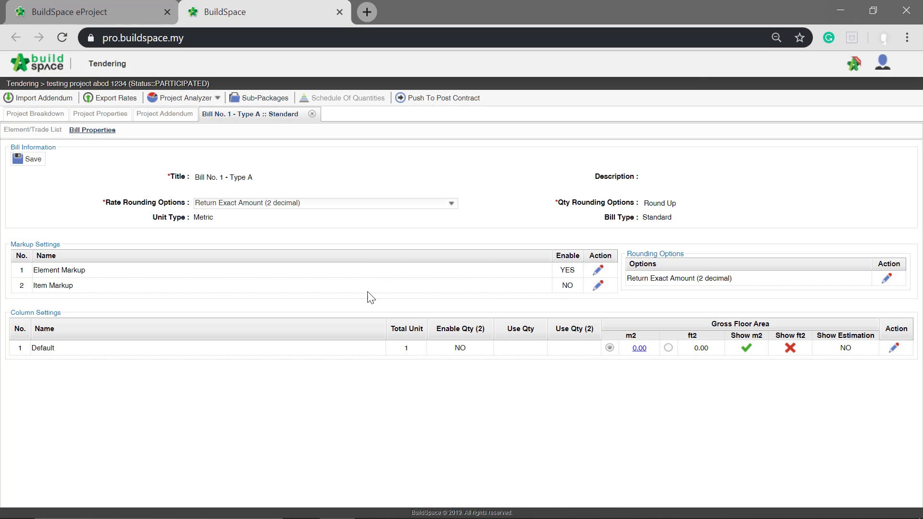
click(598, 286)
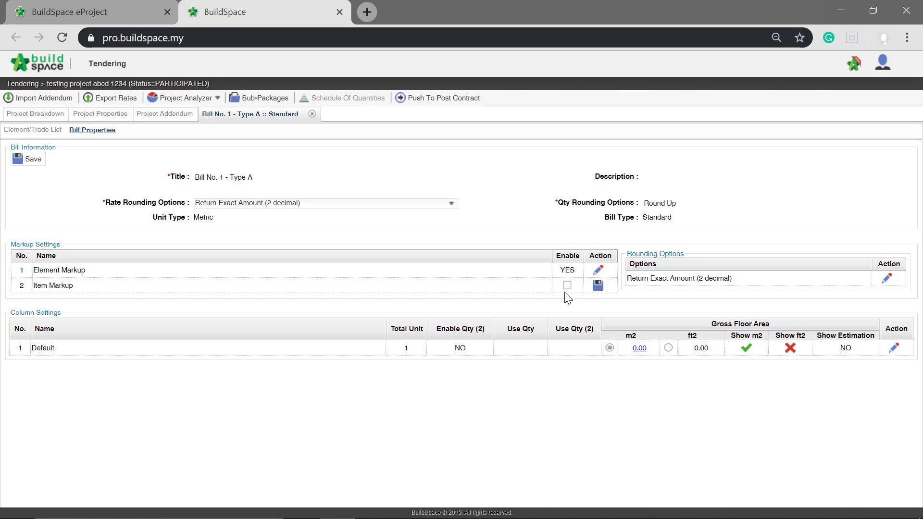
click(597, 287)
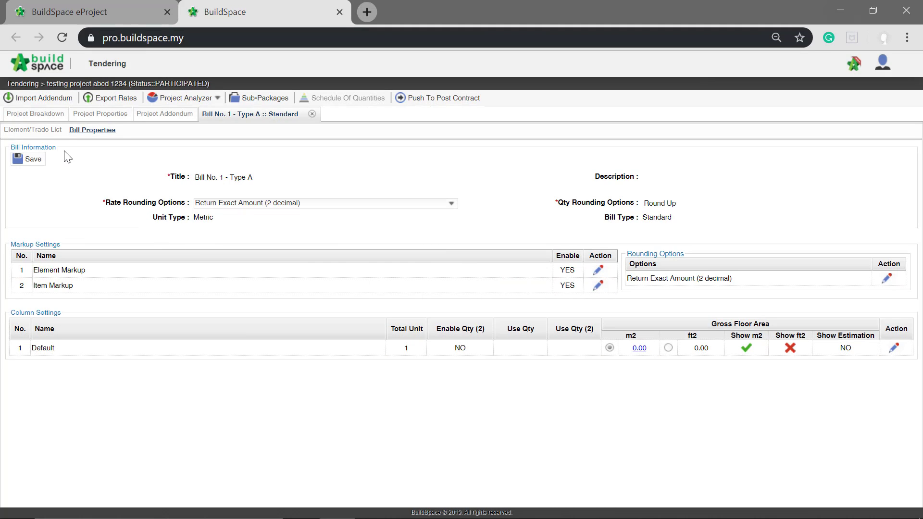
- In the element list, set the element markup of Bill No. B.4/1 - WORK BELOW GROUND FLOOR LEVEL to 10%
click(27, 131)
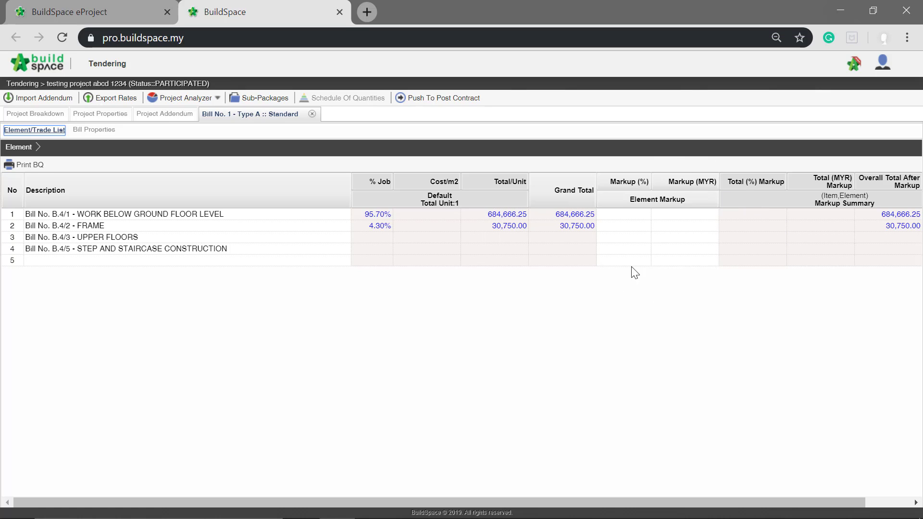
click(624, 210)
click(623, 215)
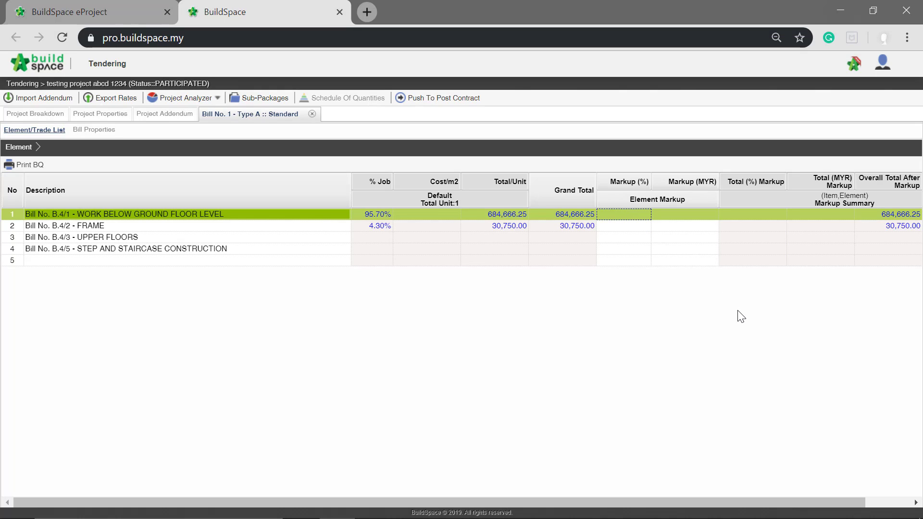
key(Return)
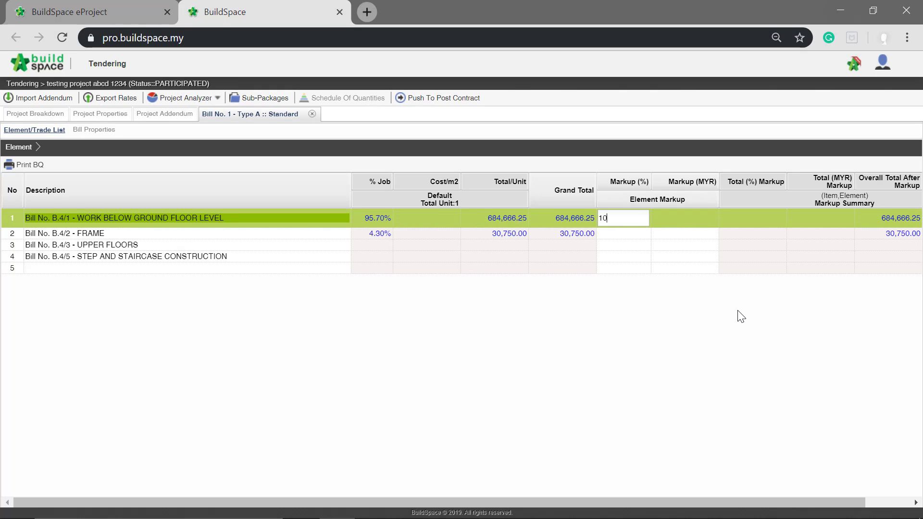
key(Return)
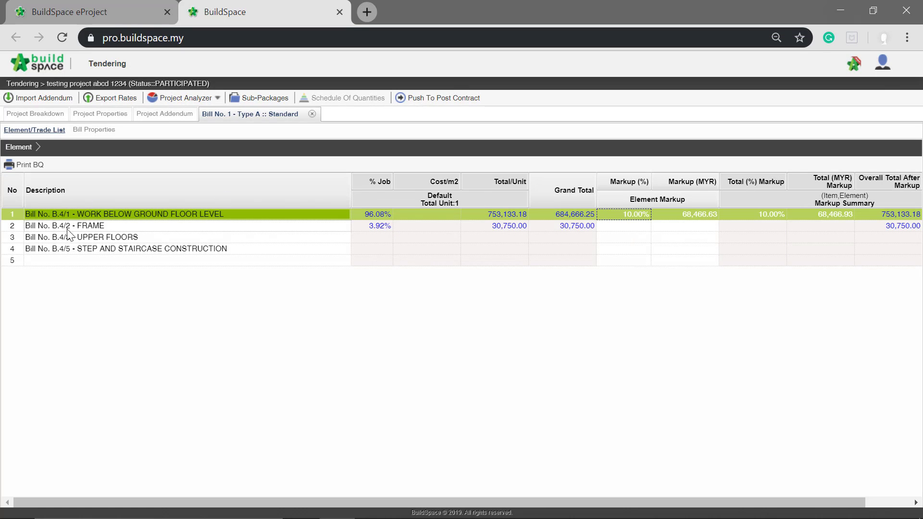
- Set the element markup amount of Bill No. B.4/2 - FRAME to MYR 10,000
click(701, 226)
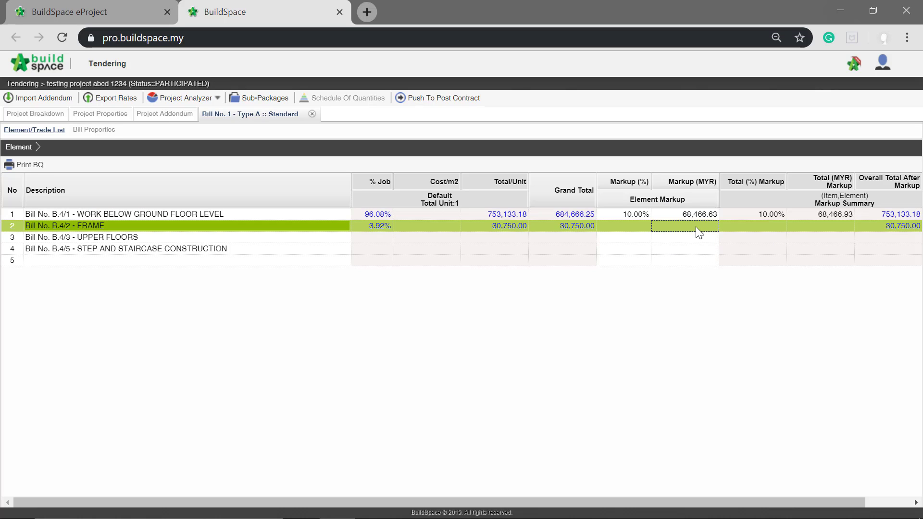
double_click(696, 226)
text(10)
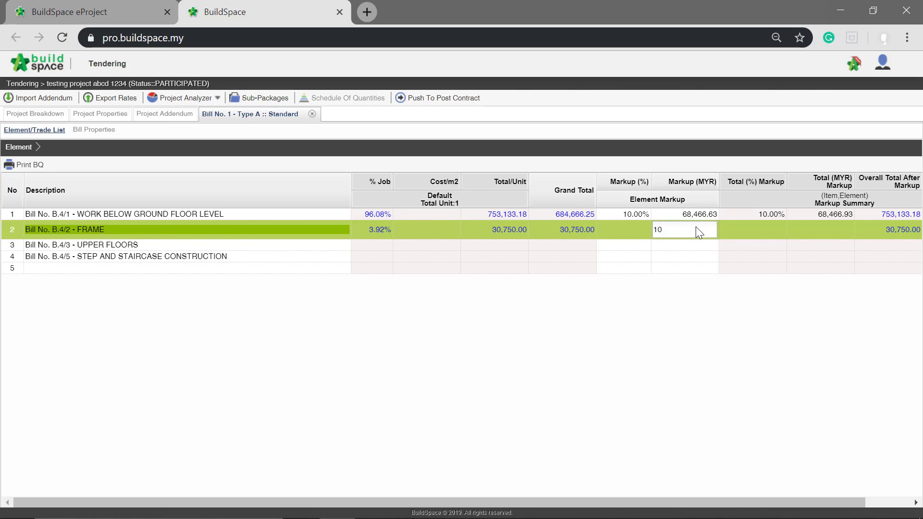
text(,0000)
key(Return)
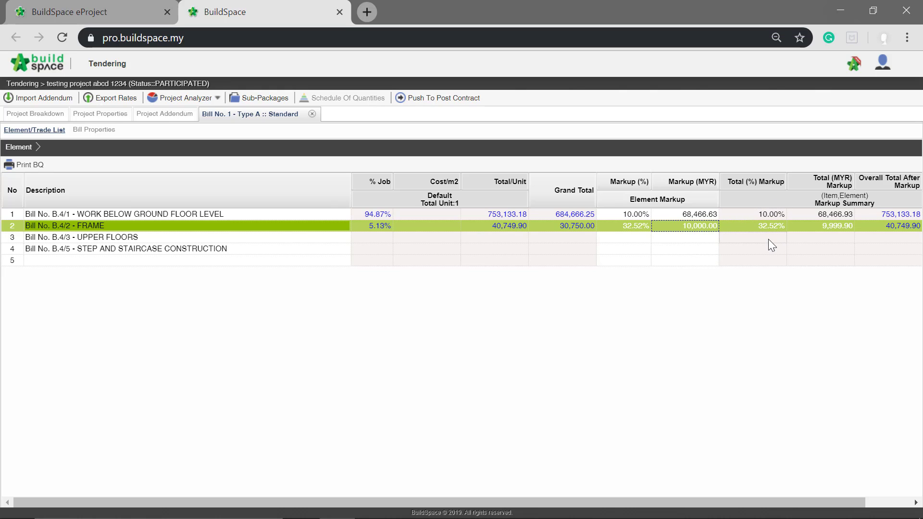
- Open the items of Bill No. B.4/1 - WORK BELOW GROUND FLOOR LEVEL and examine their item markup and markup summary columns
click(307, 215)
double_click(306, 215)
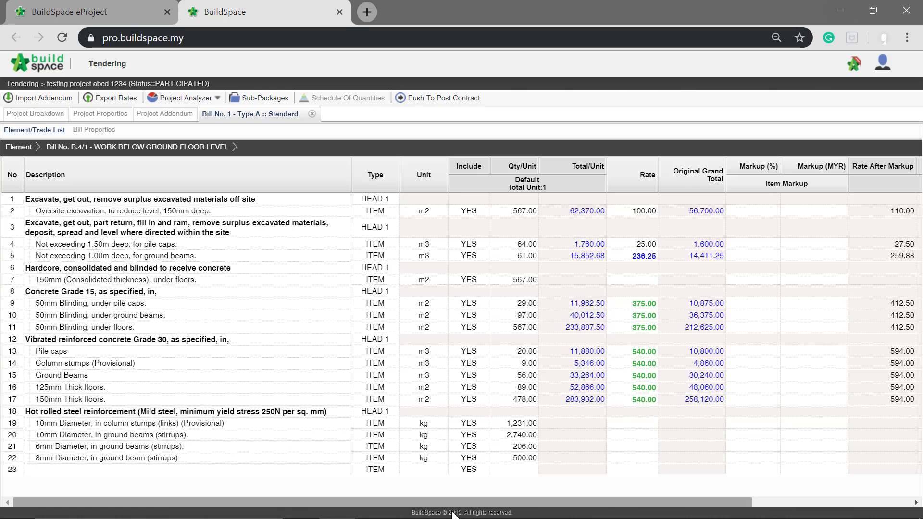
drag(457, 501, 574, 494)
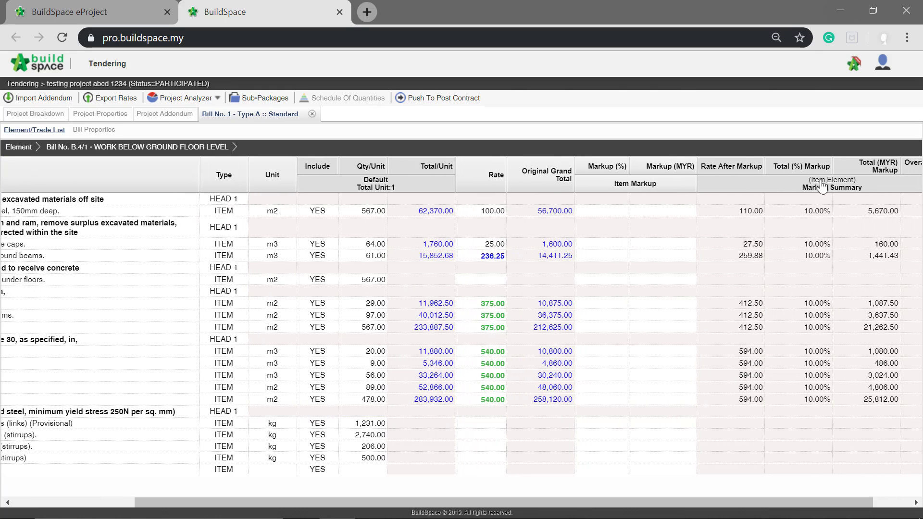
click(825, 411)
click(825, 213)
click(559, 224)
click(567, 191)
- Set the item markup of the oversite excavation item, to reduce level, 150mm deep, to 10%
click(610, 213)
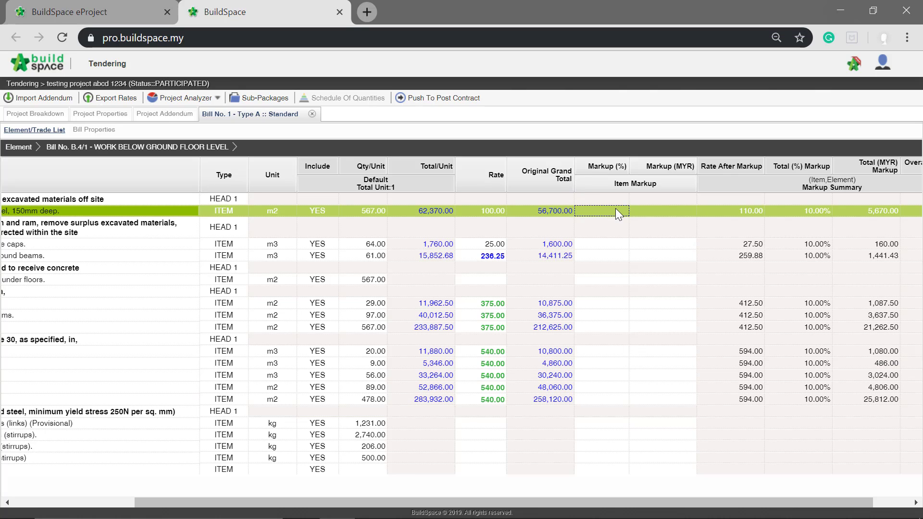
click(616, 209)
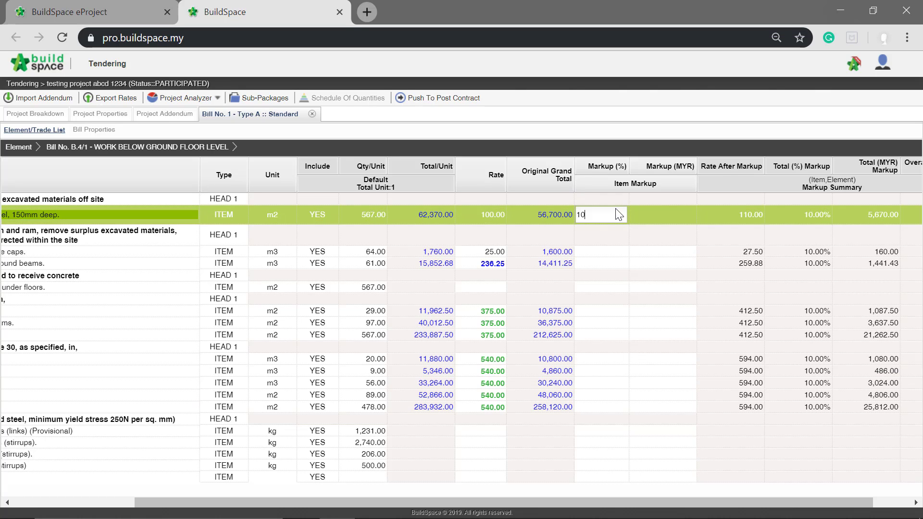
text(10)
key(Return)
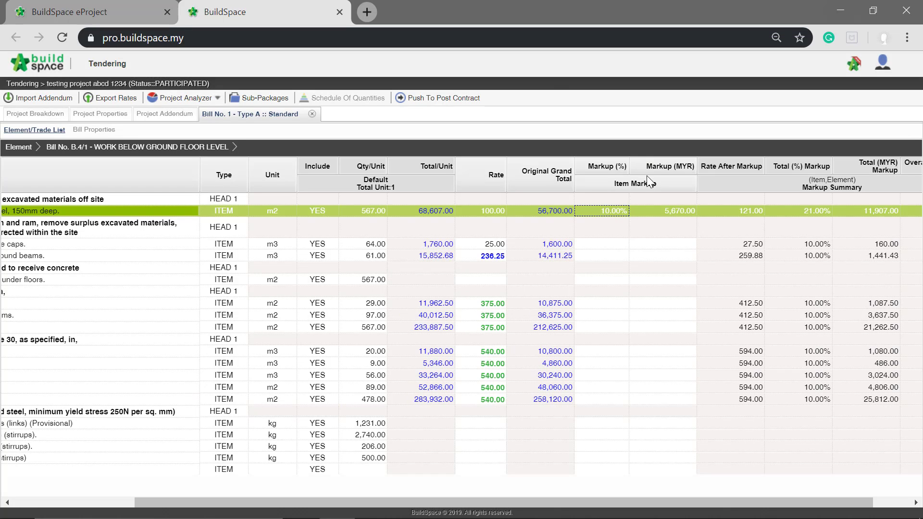
- Set the item markup amount of the pile cap excavation item, not exceeding 1.50m deep, to MYR 100
click(671, 243)
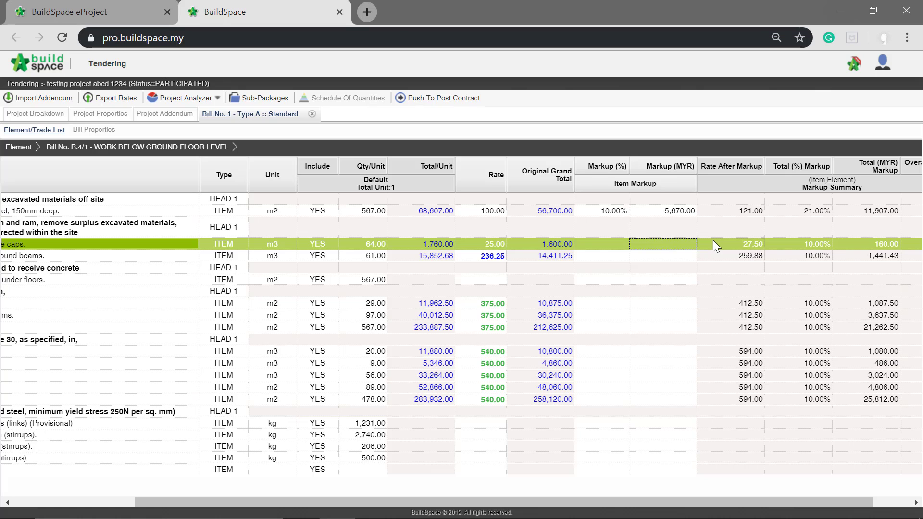
key(Return)
text(100)
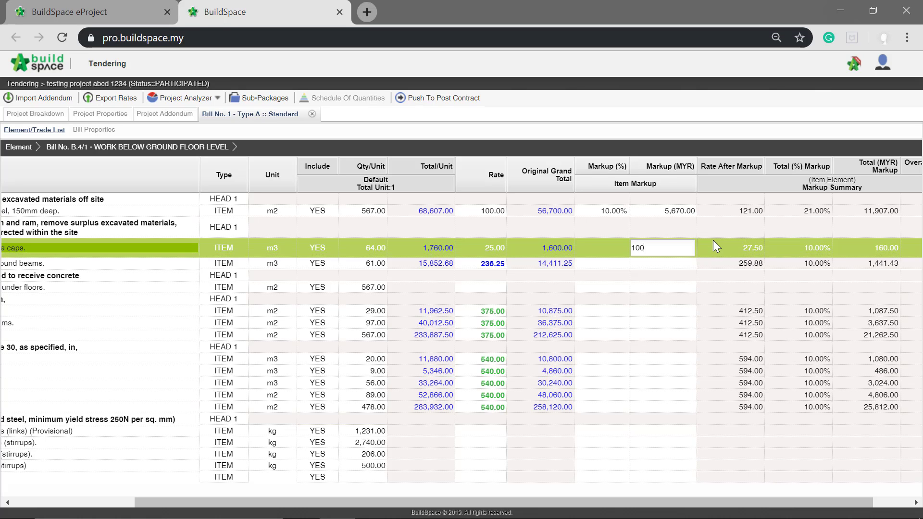
key(Return)
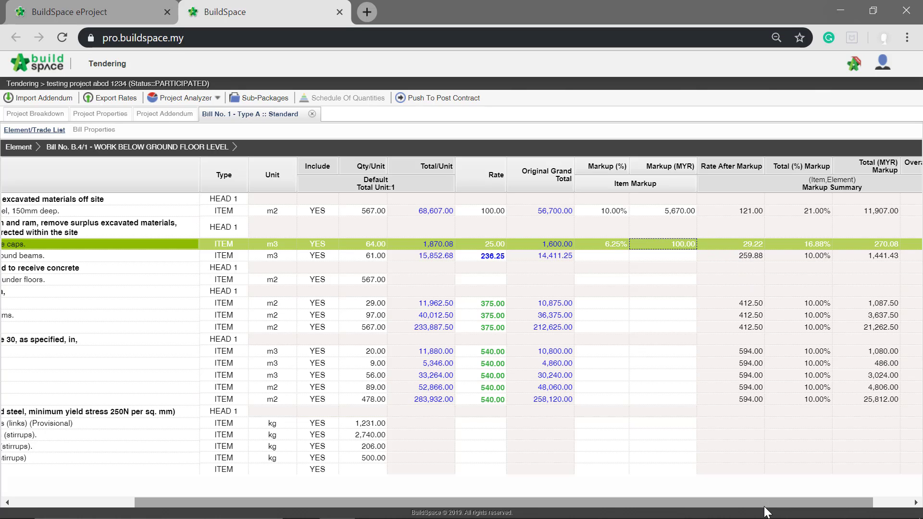
- Open the Schedule Of Rates Analysis for the project and go into the Concrete trade under Building Works
drag(764, 505, 642, 515)
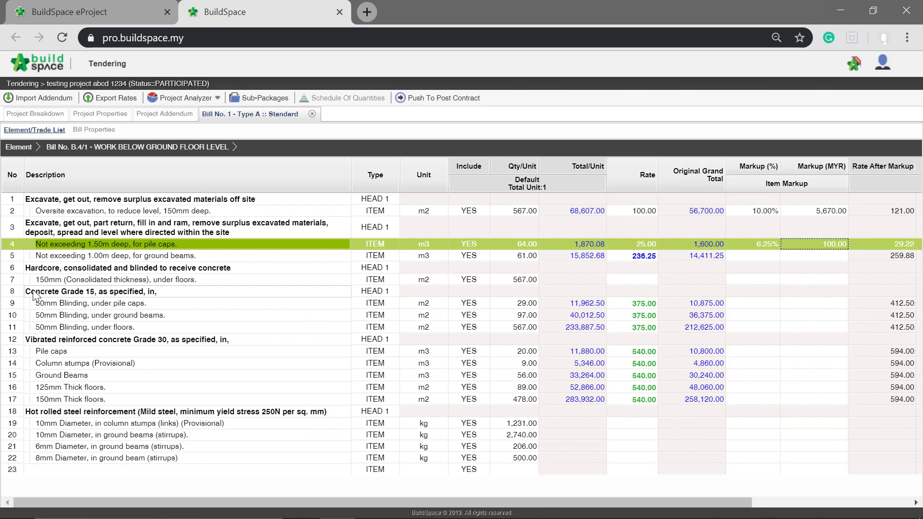
click(51, 291)
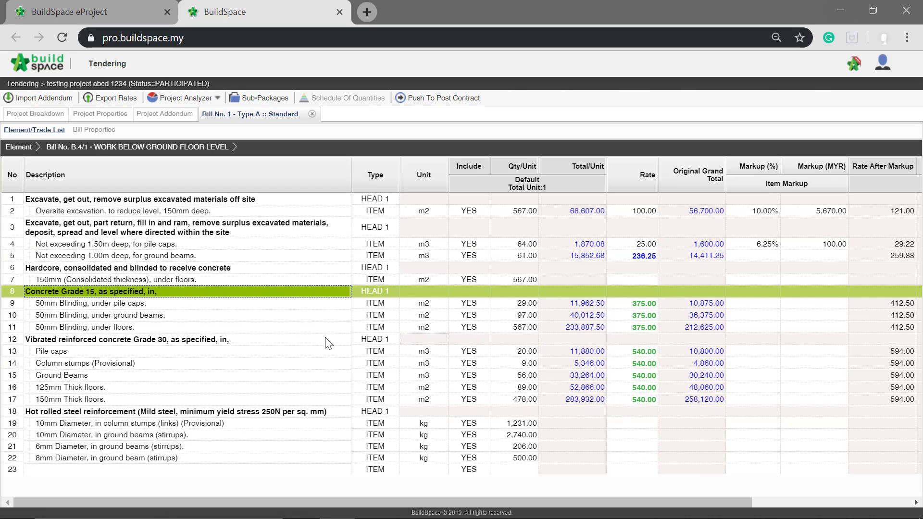
click(134, 339)
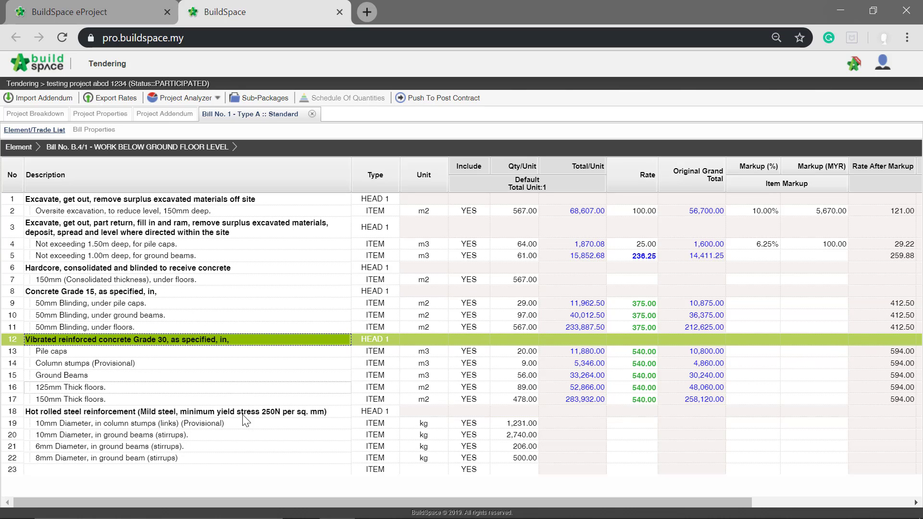
drag(316, 503, 406, 503)
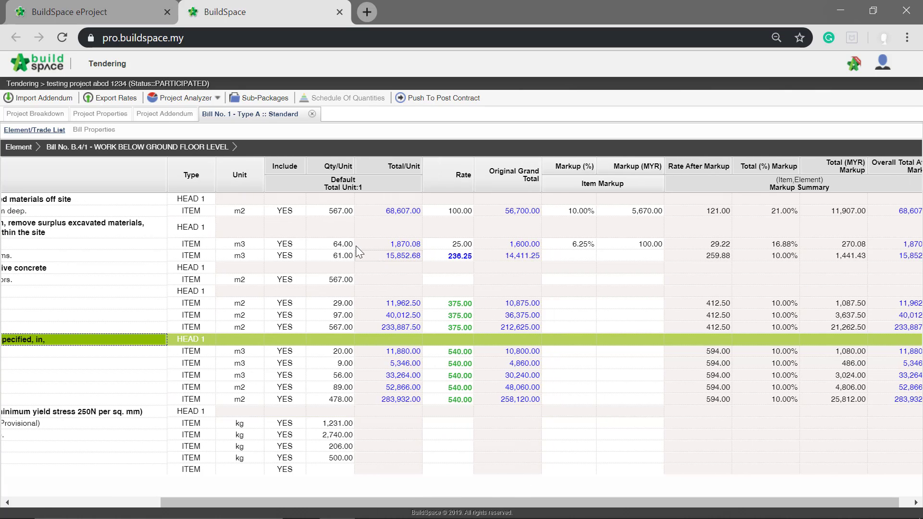
click(183, 99)
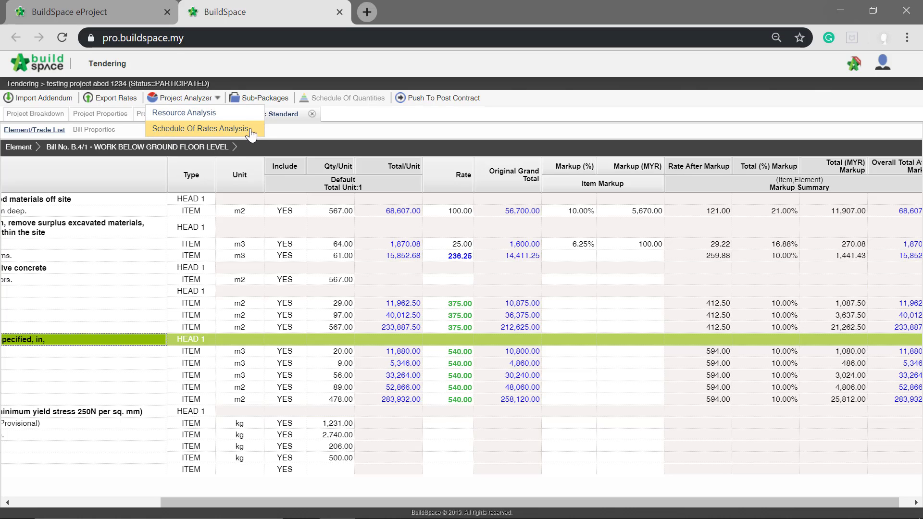
click(175, 134)
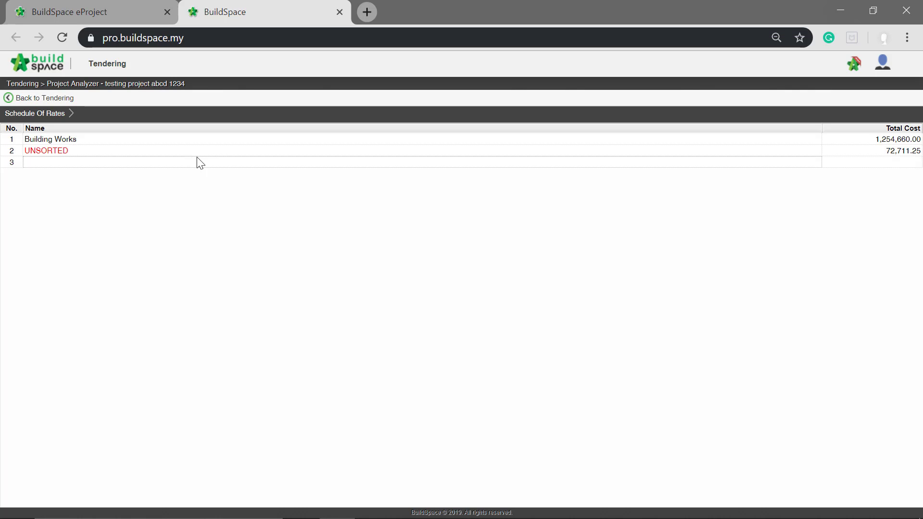
click(74, 140)
double_click(73, 139)
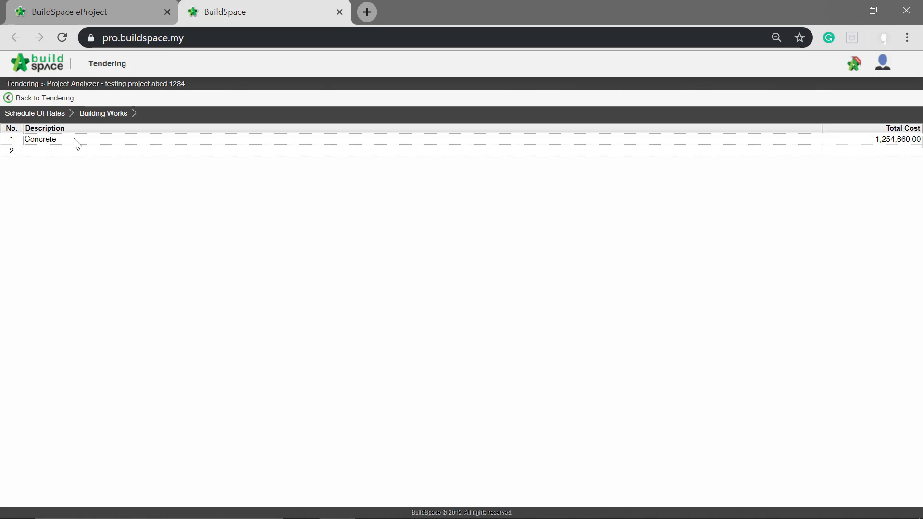
double_click(76, 141)
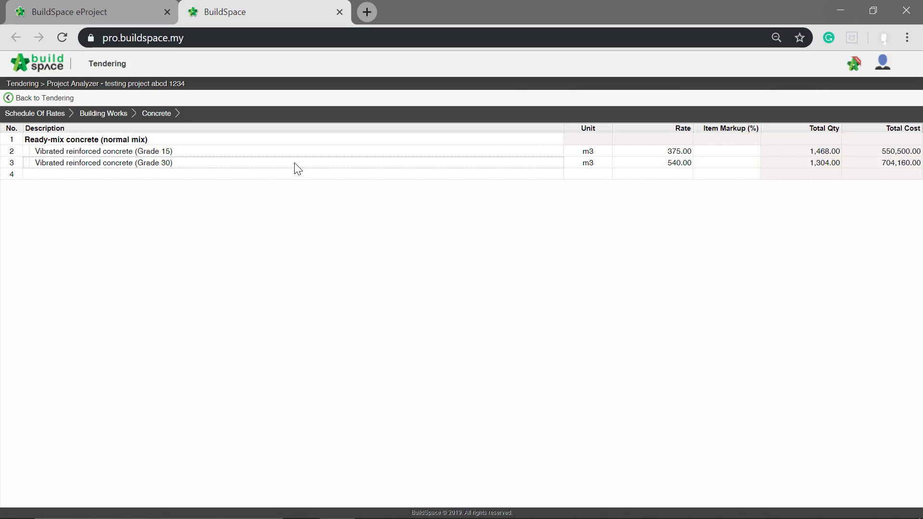
- Set the item markup of Vibrated reinforced concrete (Grade 15) to 25%
click(674, 164)
click(727, 151)
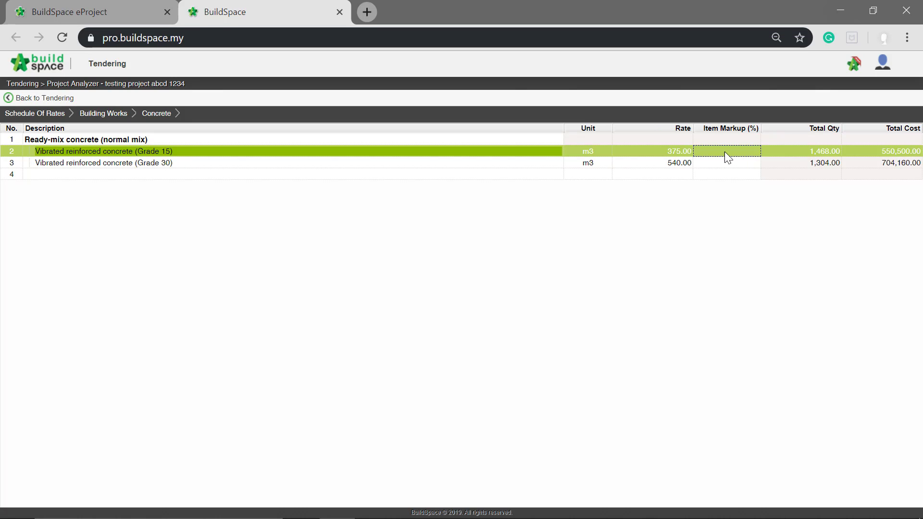
key(Return)
text(25)
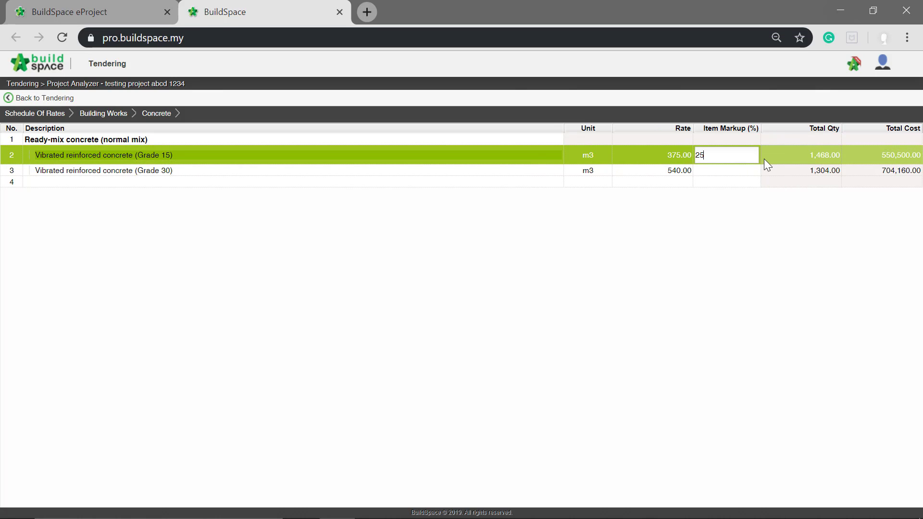
key(Return)
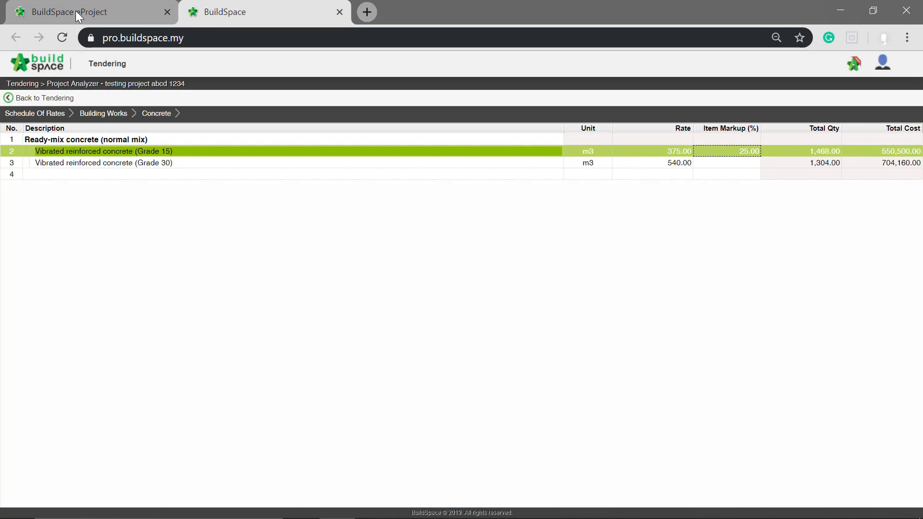
- Set the item markup of Vibrated reinforced concrete (Grade 30) to 30%
click(113, 166)
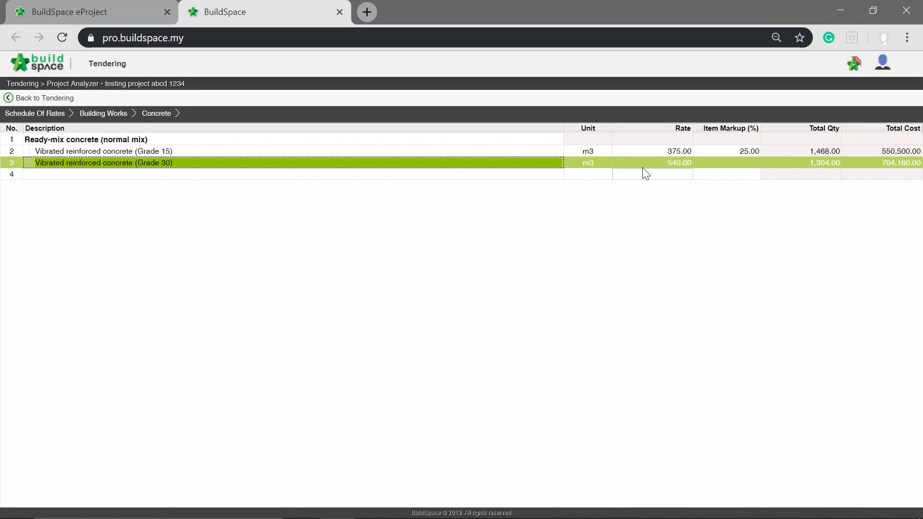
click(747, 173)
key(Up)
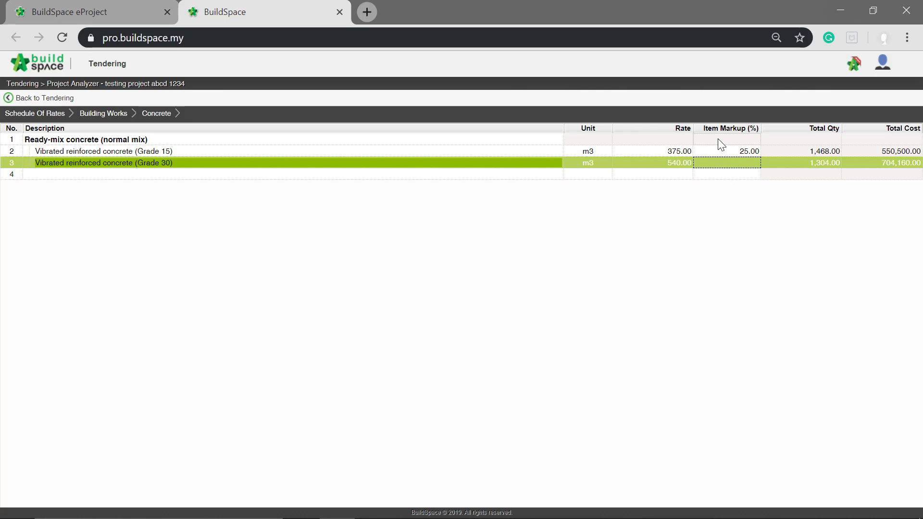
key(Return)
key(Return)
- Return to the tendering project and recalculate the bill items, bill elements and bills of Bill No. 1 - Type A
click(45, 98)
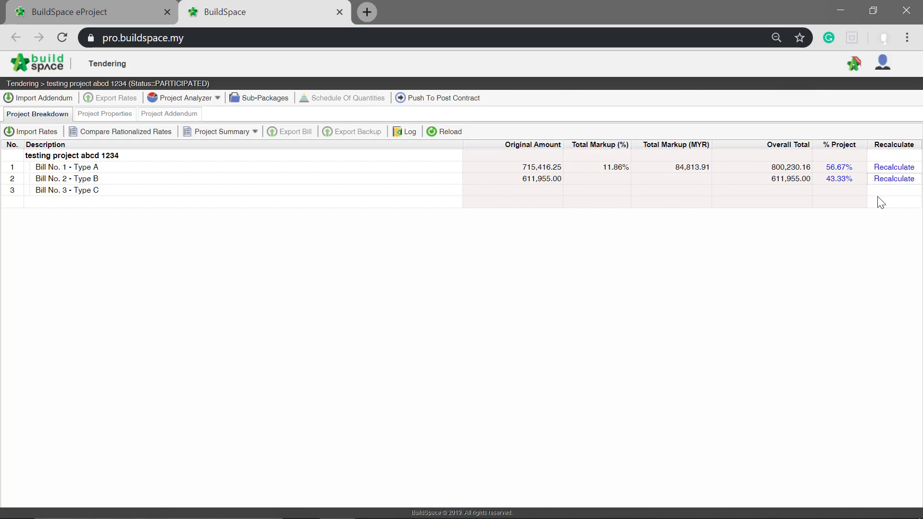
click(896, 168)
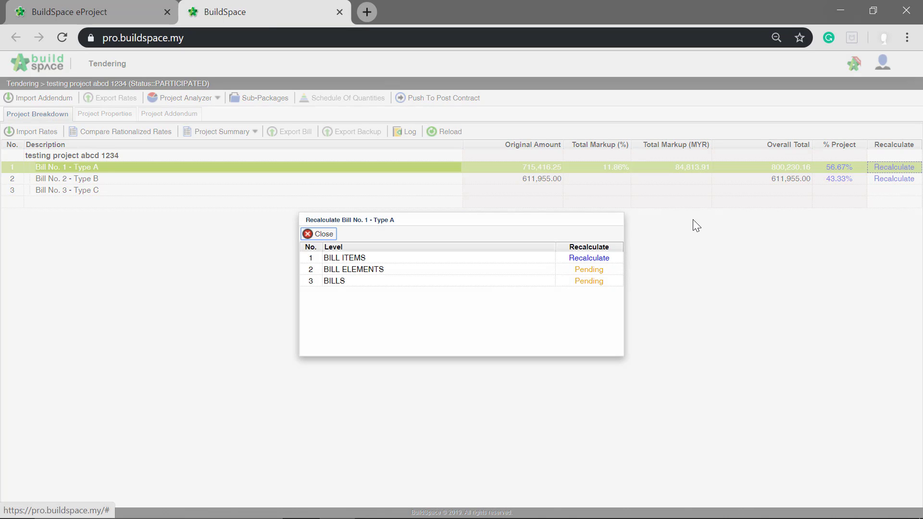
click(599, 262)
click(590, 271)
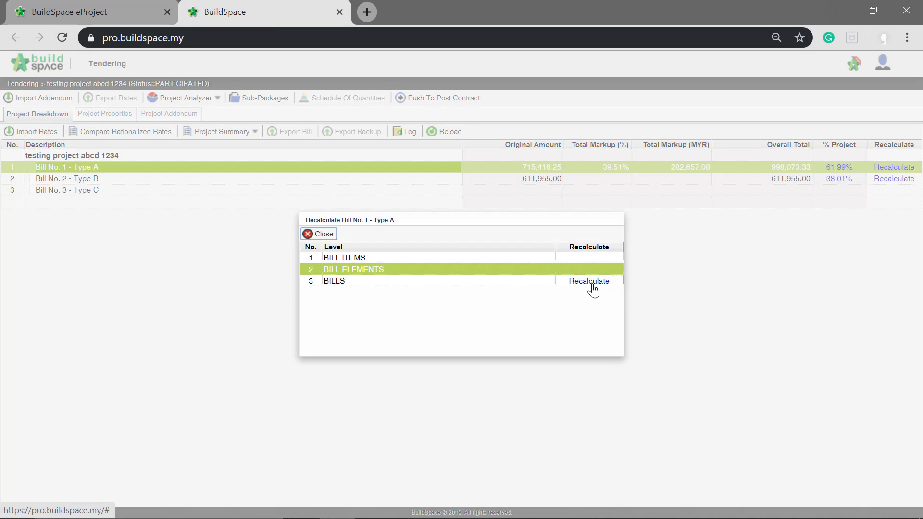
click(590, 282)
- Recalculate the bill items, bill elements and bills of Bill No. 2 - Type B
click(893, 179)
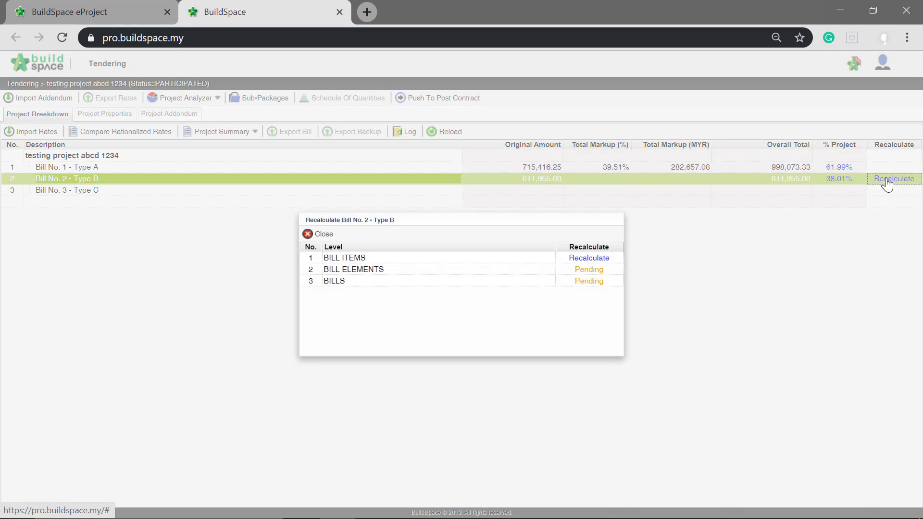
click(582, 259)
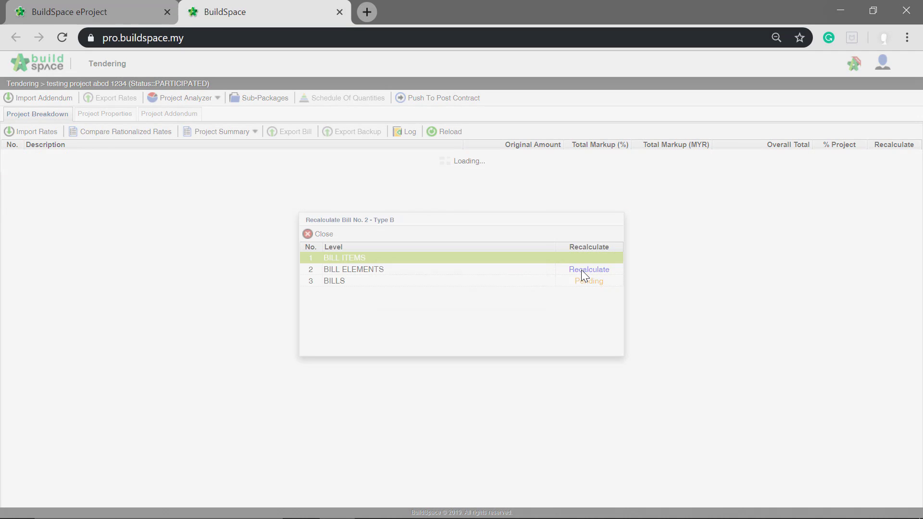
click(581, 270)
click(589, 281)
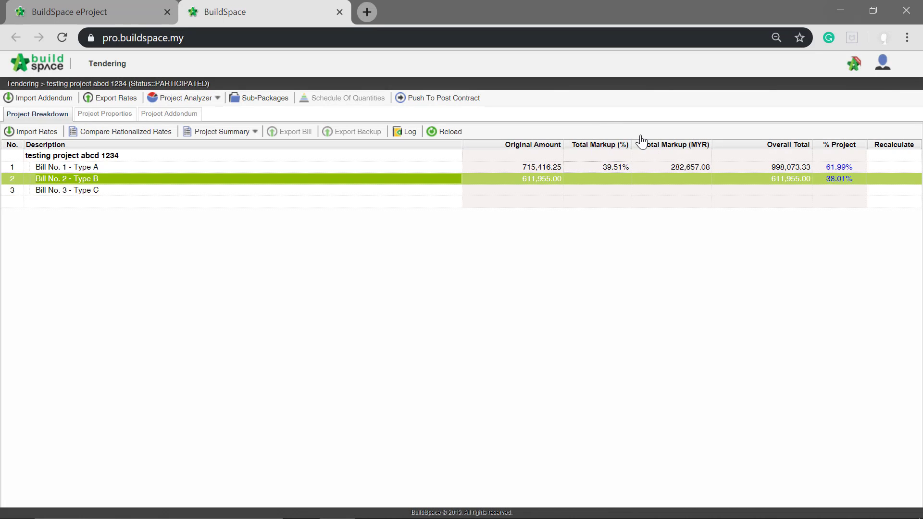
- Open the items of Bill No. B.4/1 in Bill No. 1 - Type A and examine the item markups under Concrete Grade 15 and Grade 30
click(628, 203)
click(537, 167)
double_click(532, 169)
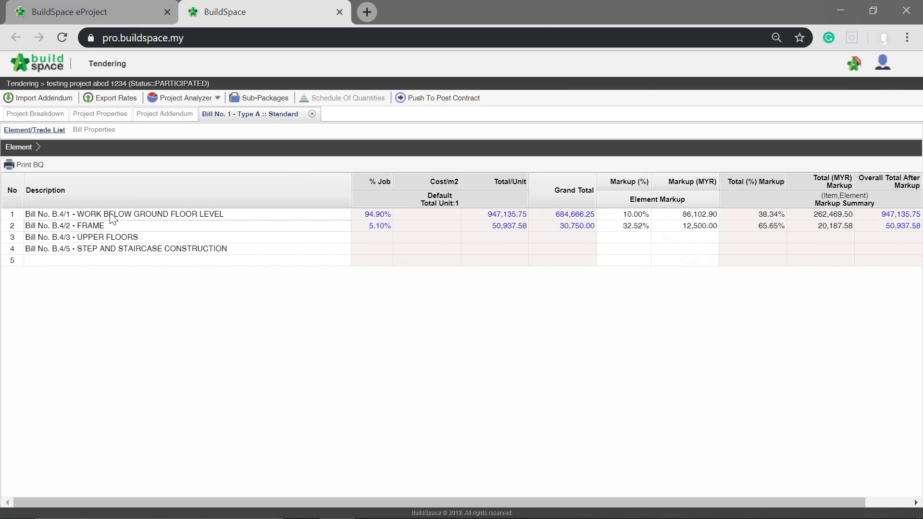
click(95, 220)
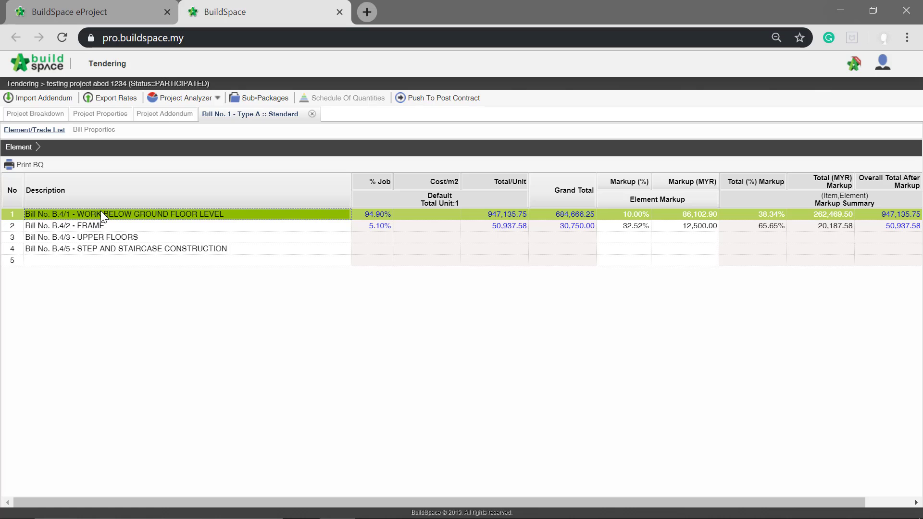
double_click(100, 214)
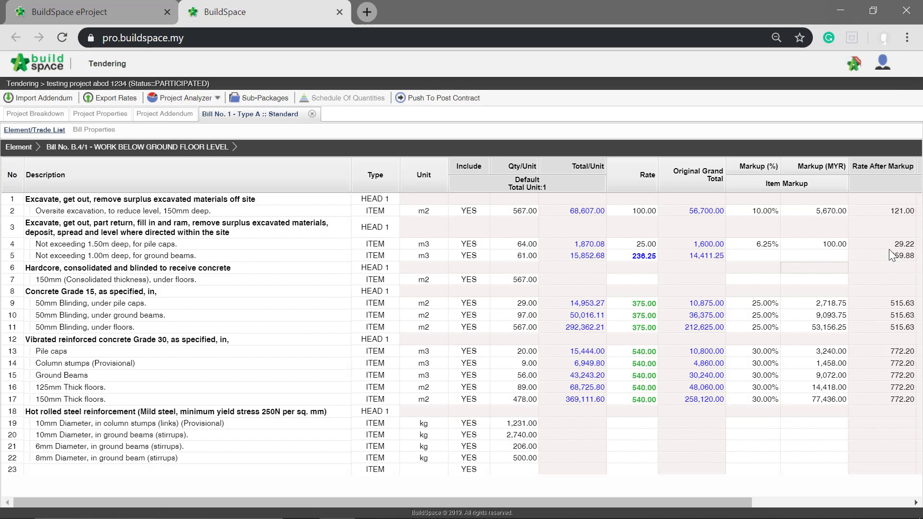
click(821, 246)
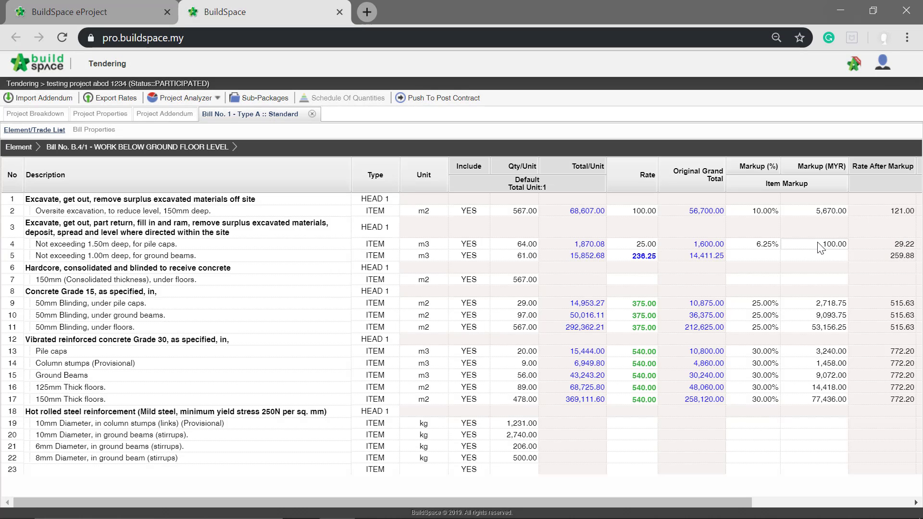
click(149, 292)
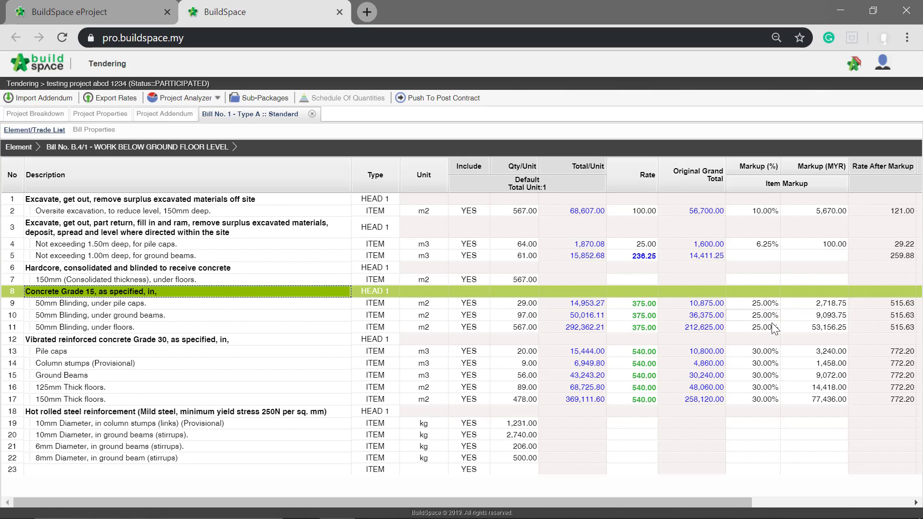
click(278, 340)
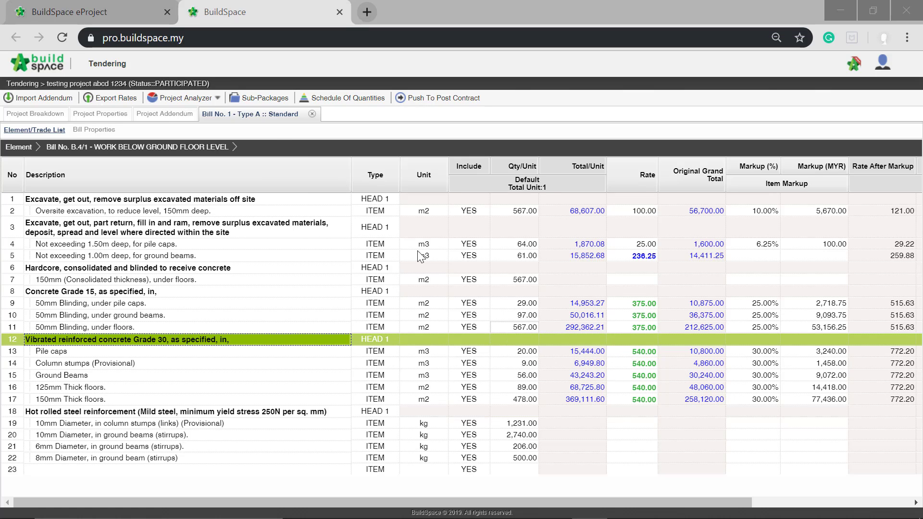
- Go back to the project breakdown and reload it
click(43, 119)
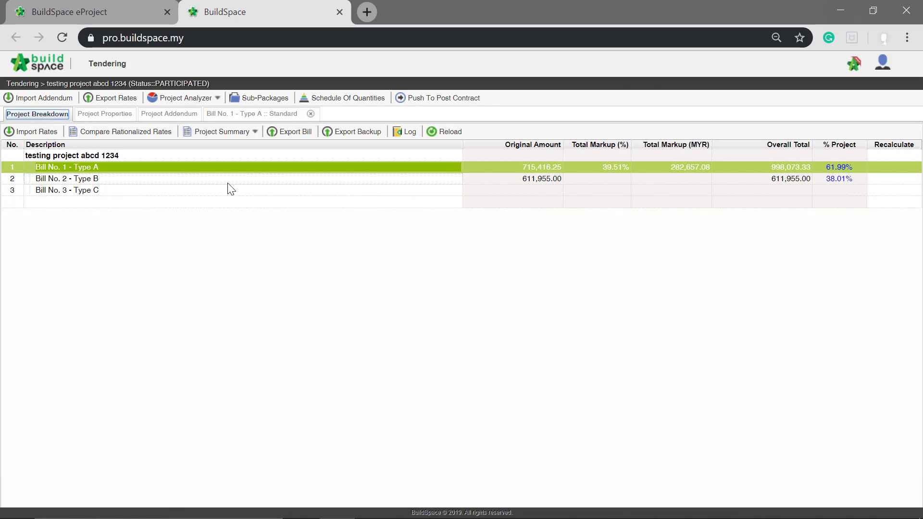
click(455, 135)
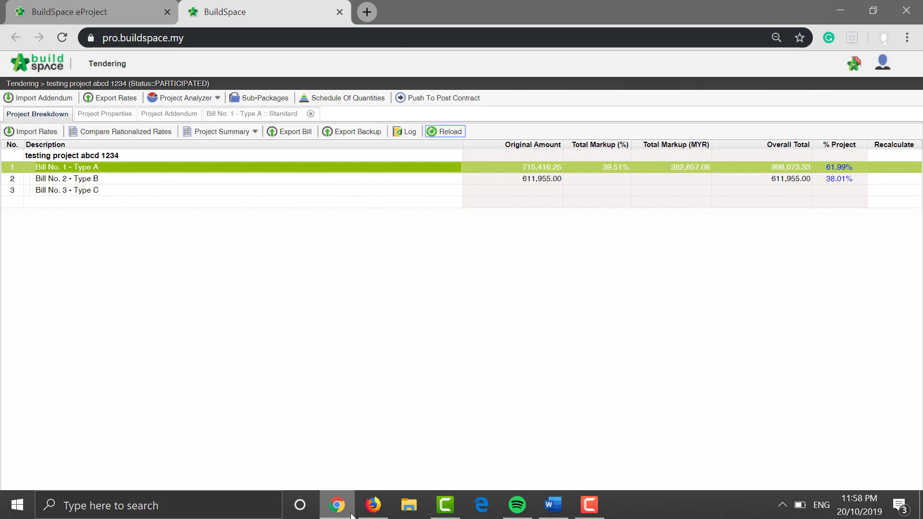
- Switch to BuildSpace eProject in Firefox and open the Addendum 1 folder in the project's tender documents
click(371, 517)
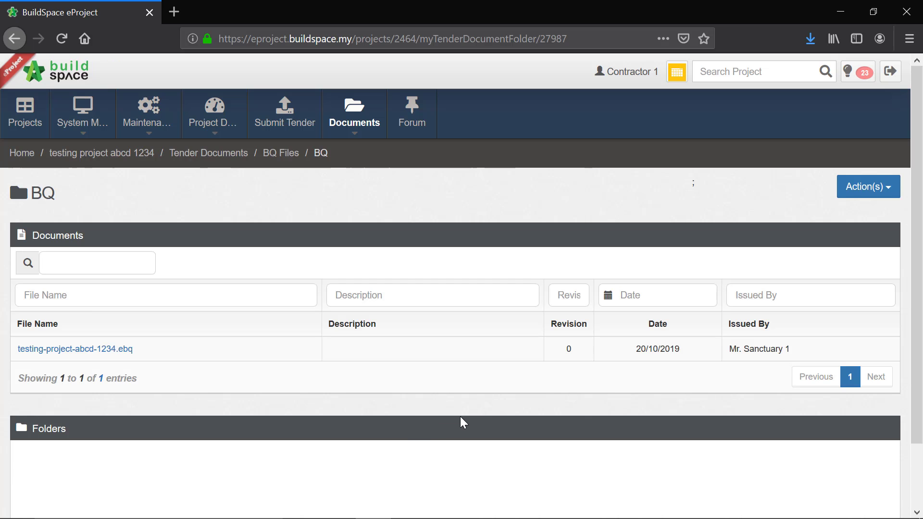
mouse_move(370, 113)
click(393, 160)
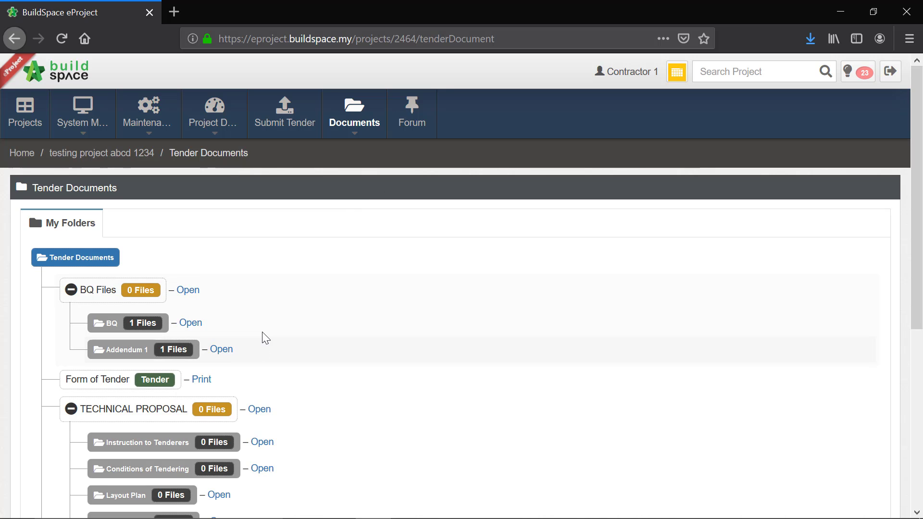
click(219, 350)
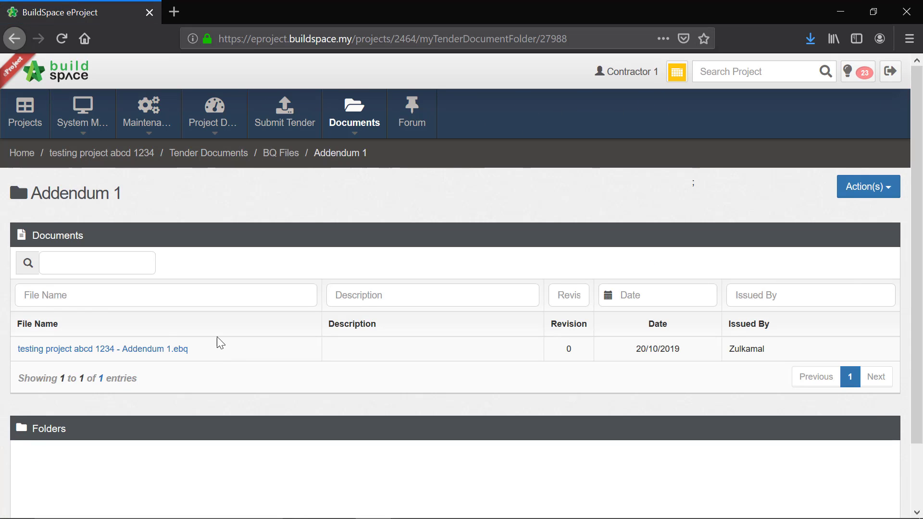
- Download the file "testing project abcd 1234 - Addendum 1.ebq" from the Addendum 1 folder
click(121, 350)
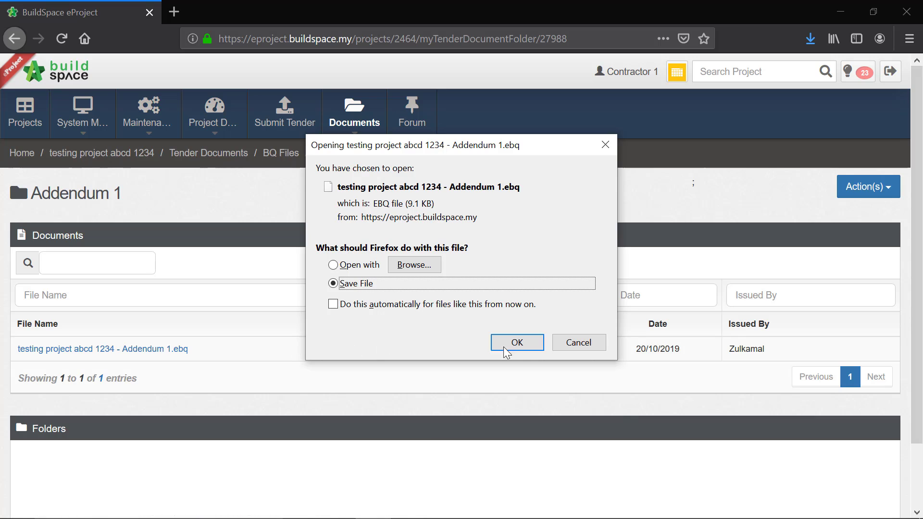
click(522, 353)
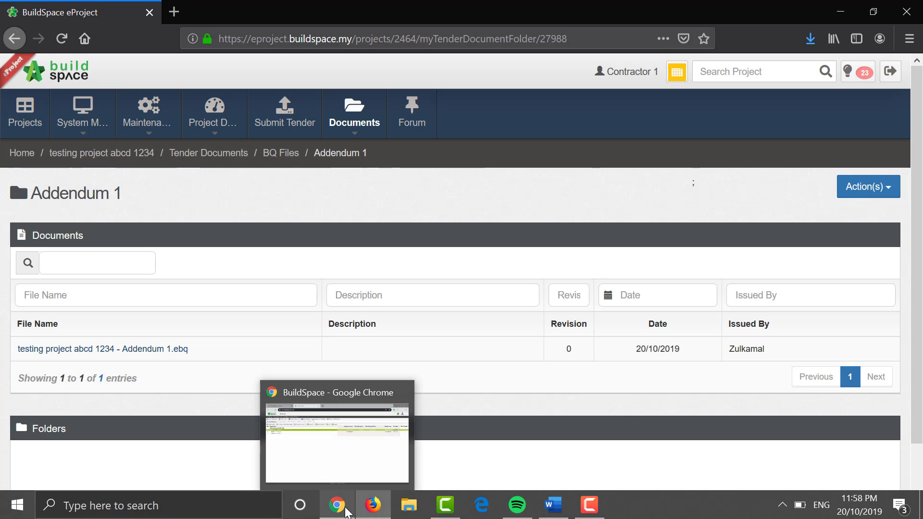
- Switch to BuildSpace Tendering in Chrome and import the addendum from "testing project abcd 1234 - Addendum 1.ebq" in Downloads
click(345, 509)
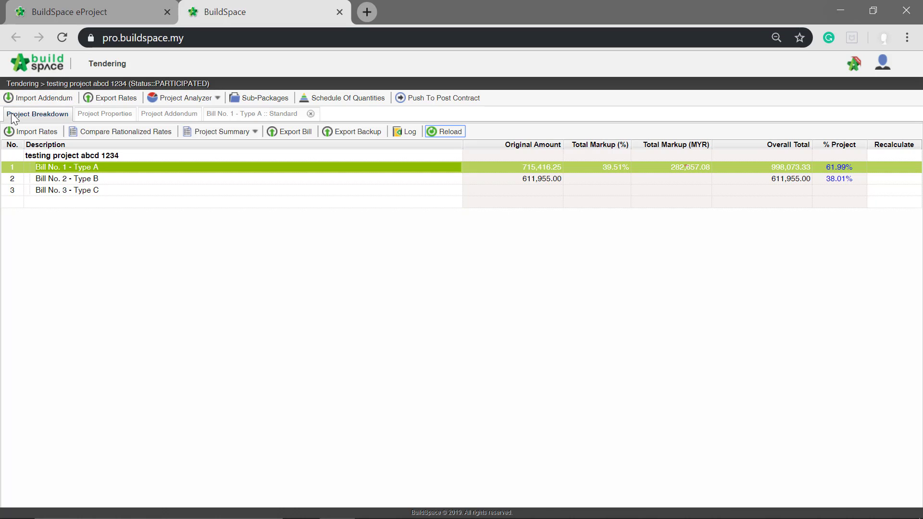
click(39, 101)
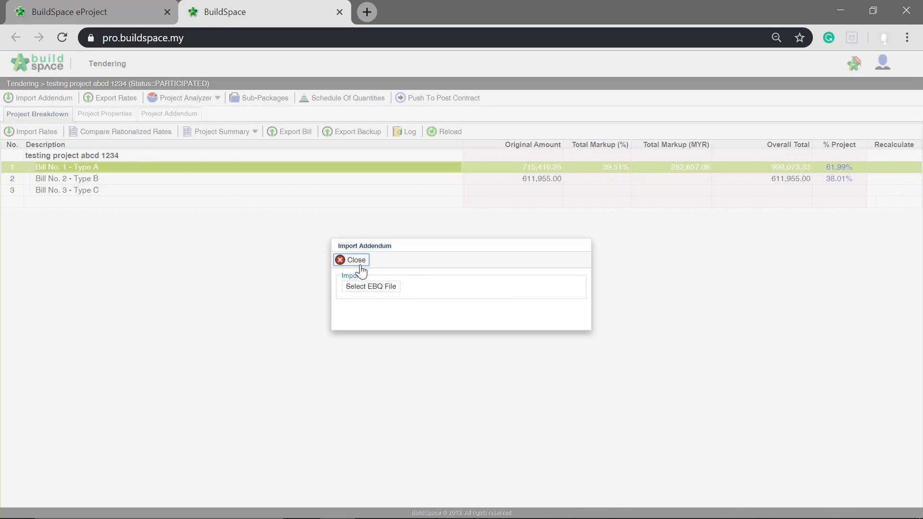
click(374, 288)
click(374, 286)
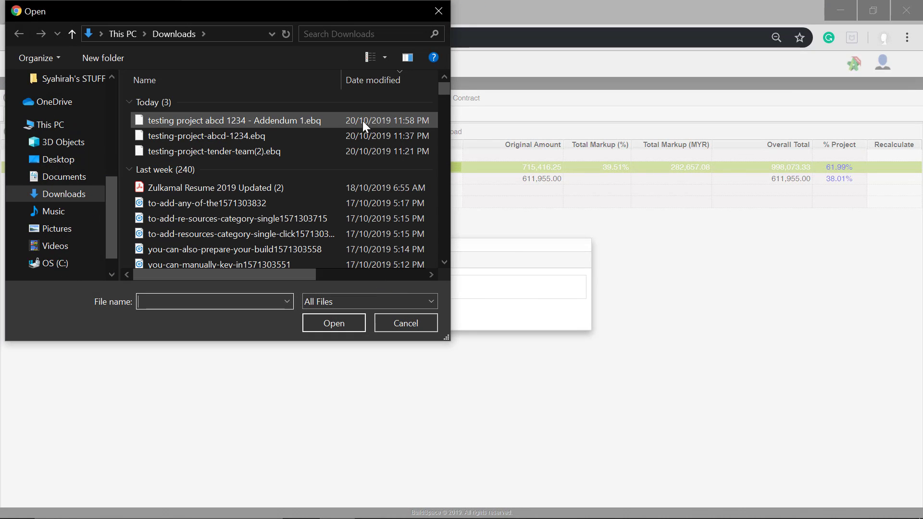
click(332, 120)
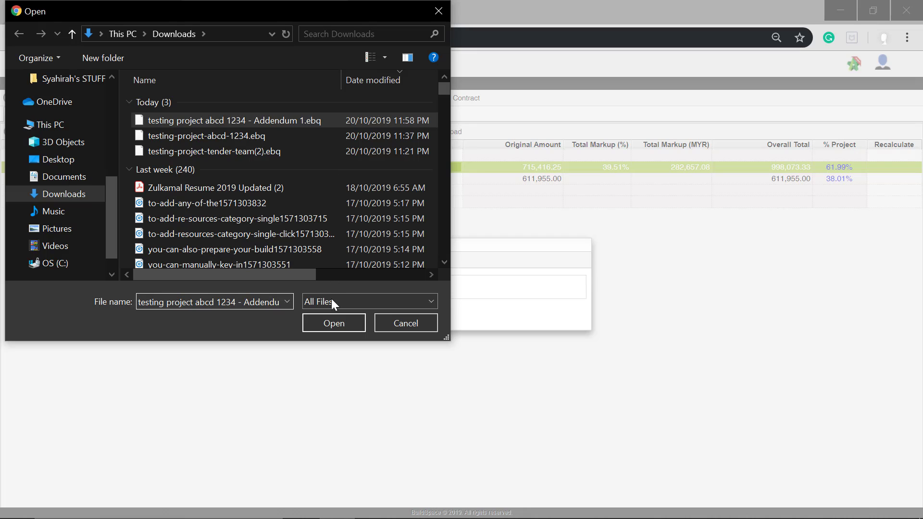
click(333, 323)
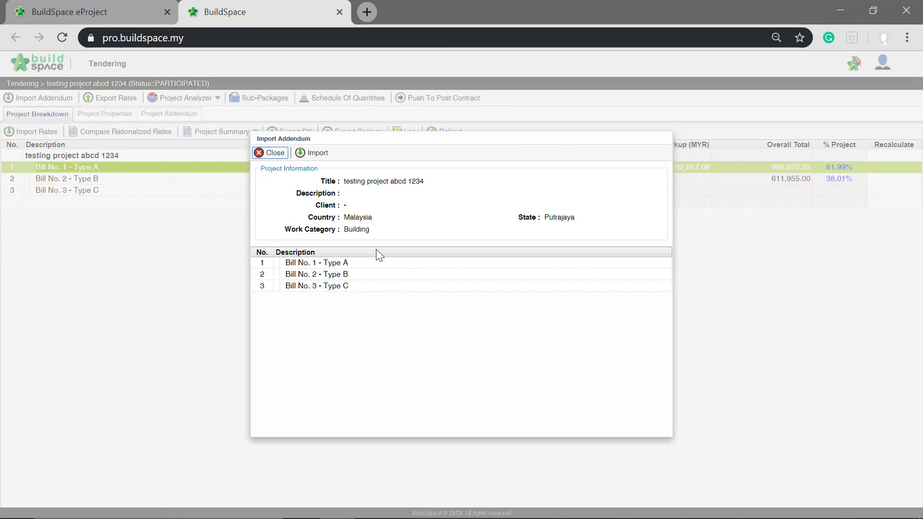
click(317, 153)
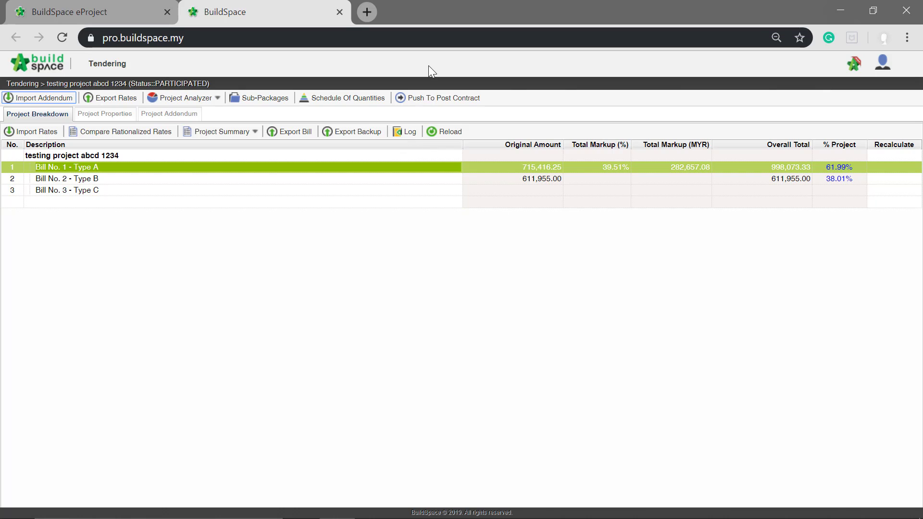
- Set the first Addendum 1 item's rate to 1.2 under Work Below Ground Floor Level in Bill No. 2 - Type B
double_click(90, 180)
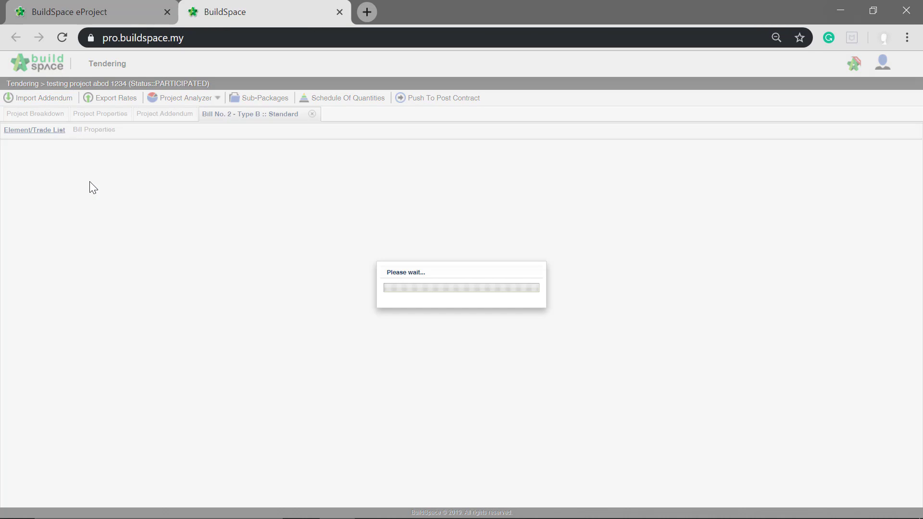
double_click(87, 206)
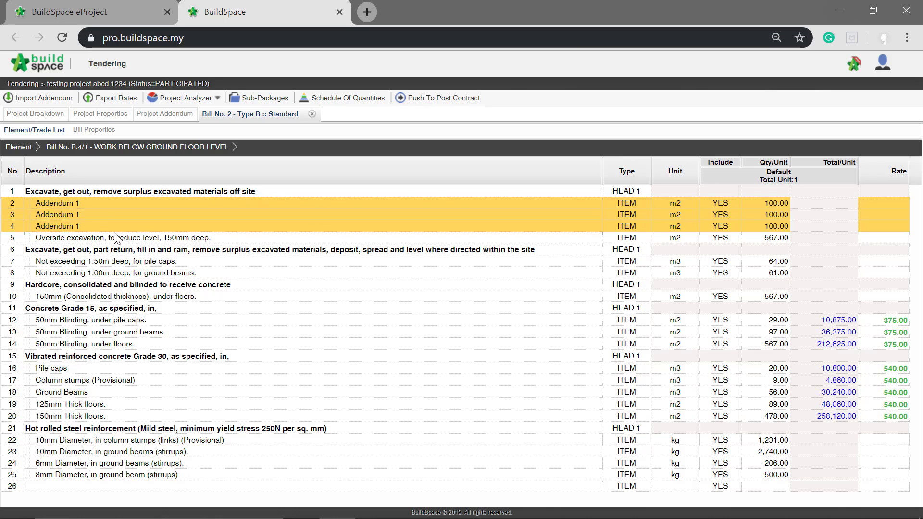
click(890, 203)
click(908, 205)
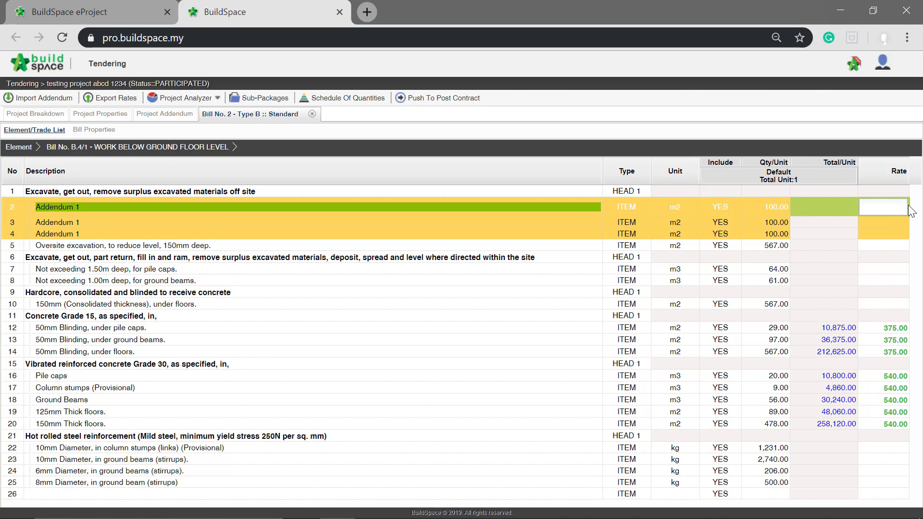
text(1.2)
key(Return)
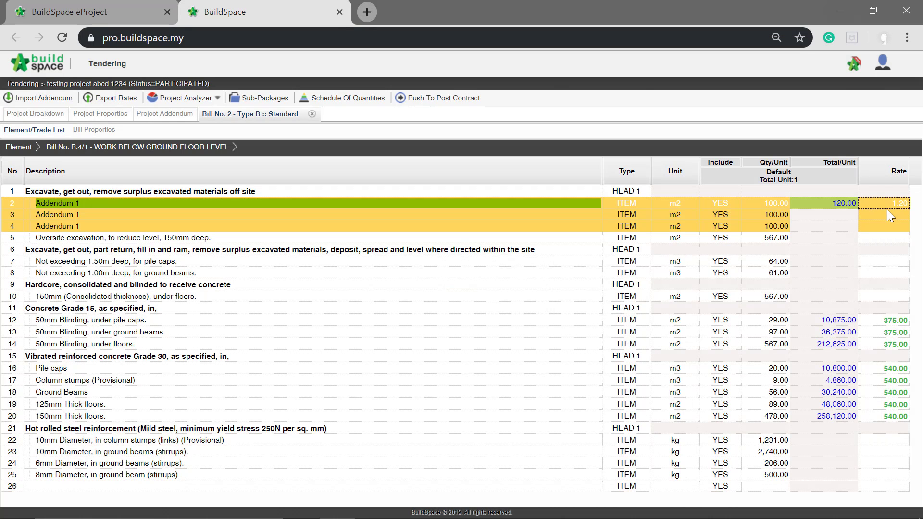
- Set the rates of the second and third Addendum 1 items to 1.2
click(888, 212)
click(884, 208)
text(1.2)
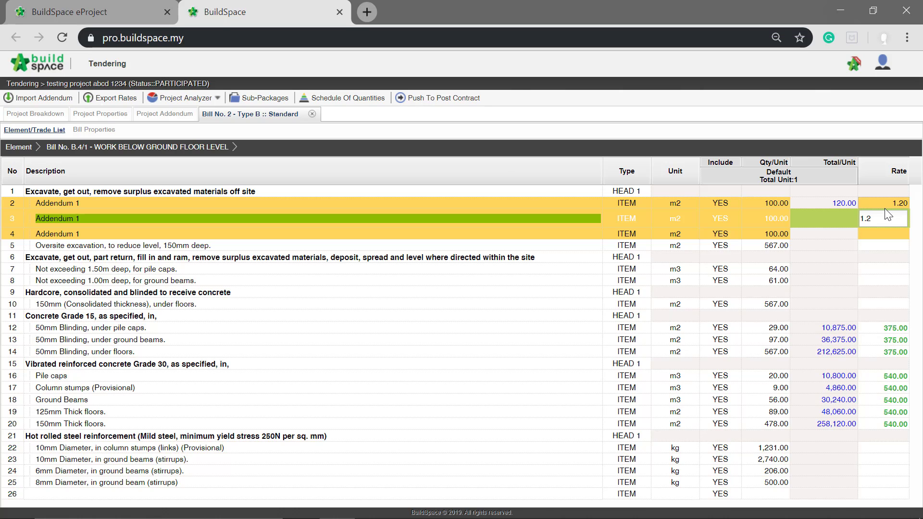
key(Return)
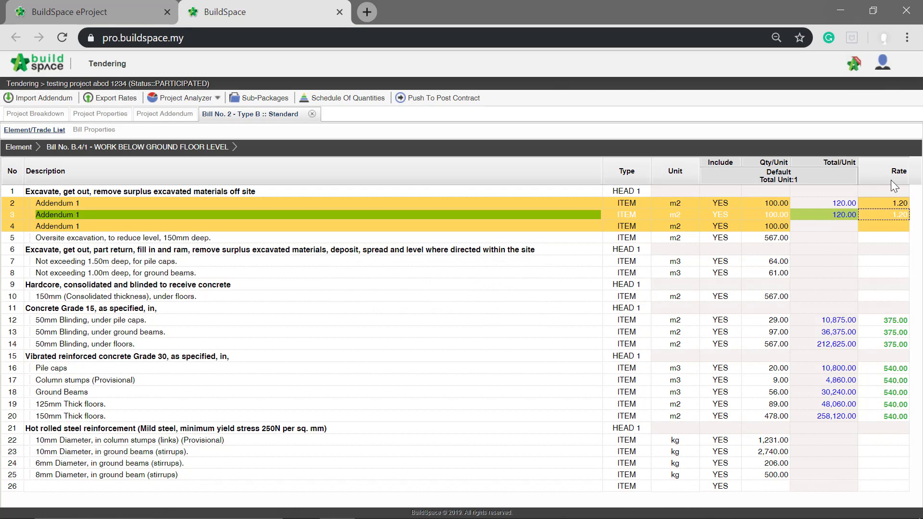
click(895, 229)
click(893, 230)
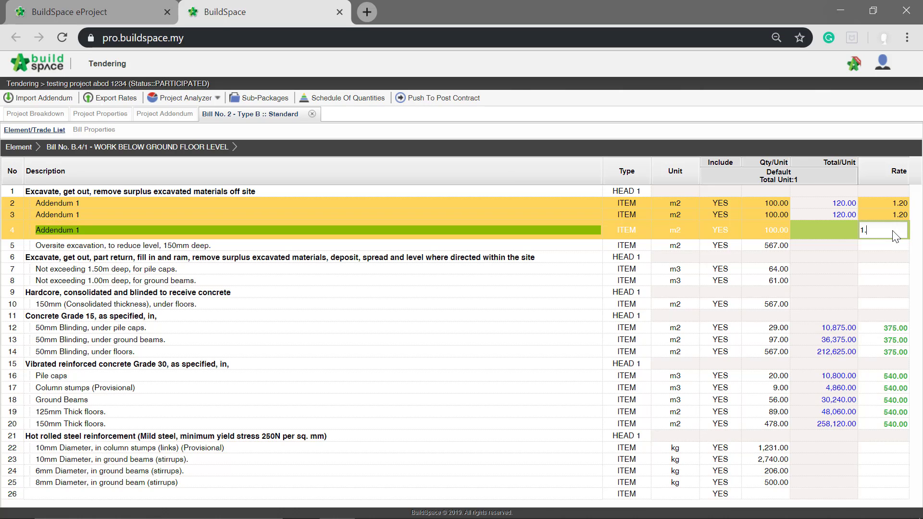
key(Return)
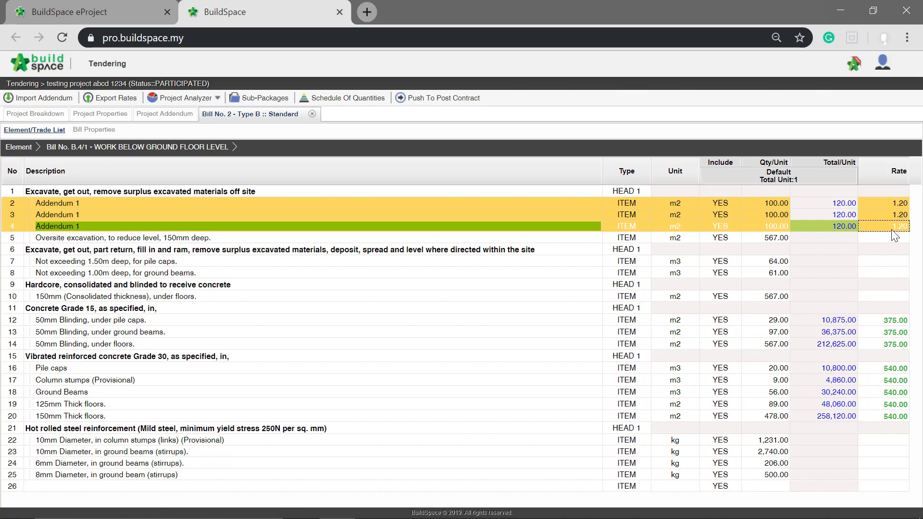
- Reload the project breakdown and export the rates, downloading them as "Rates-testing Project Abcd 1234"
click(58, 117)
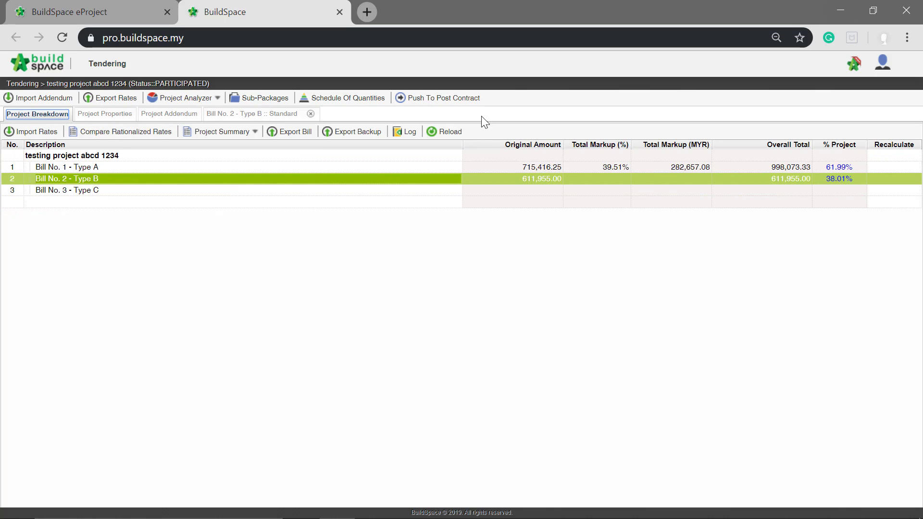
click(454, 138)
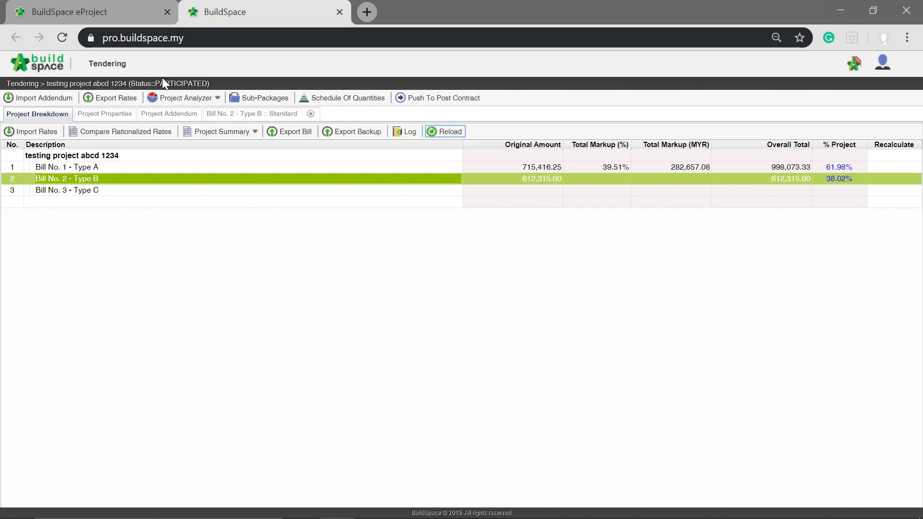
click(134, 99)
click(402, 280)
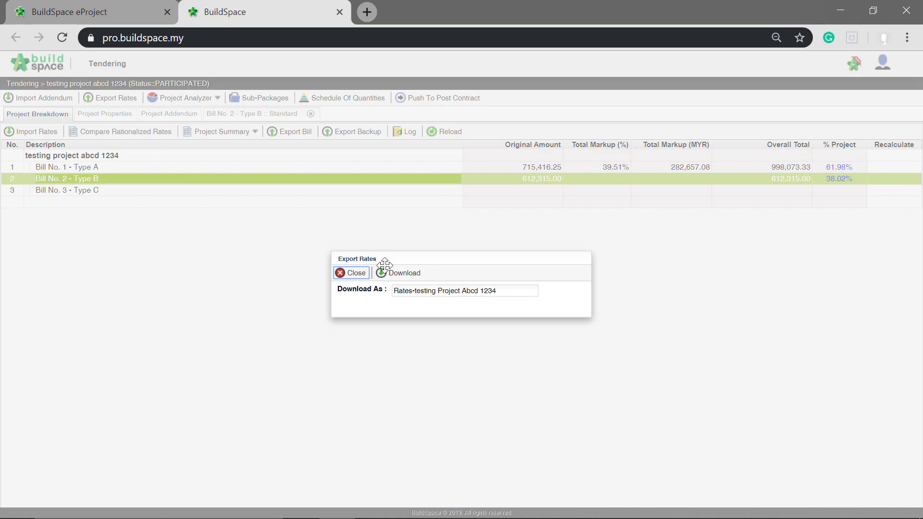
click(409, 274)
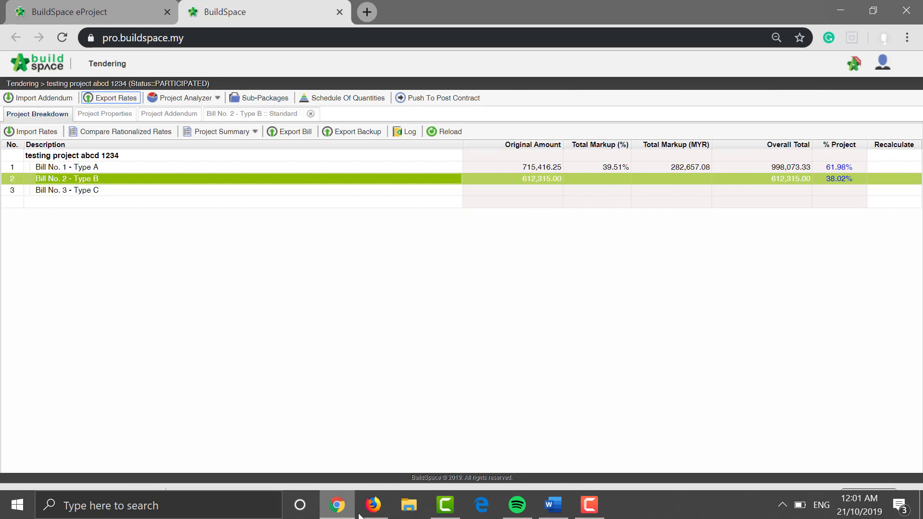
- Switch to eProject in Firefox and open the Tender entry in the project's tender submission listing
click(373, 505)
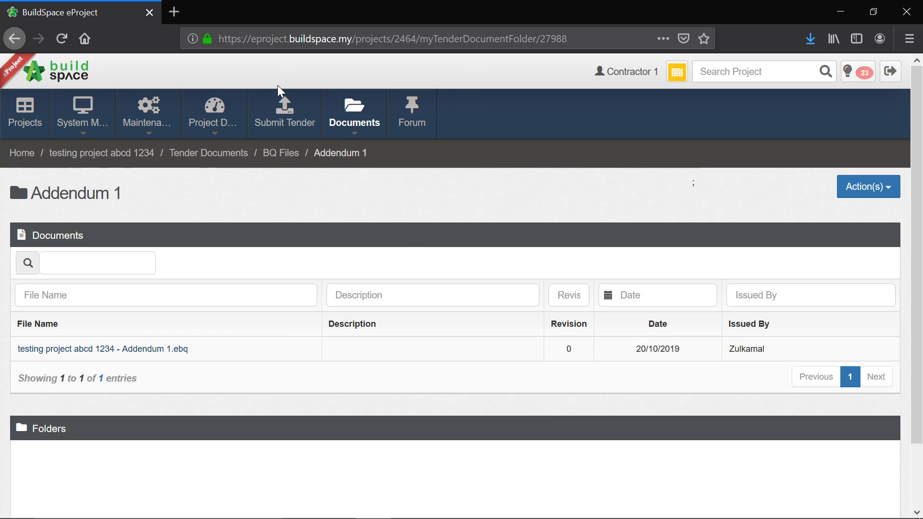
click(306, 128)
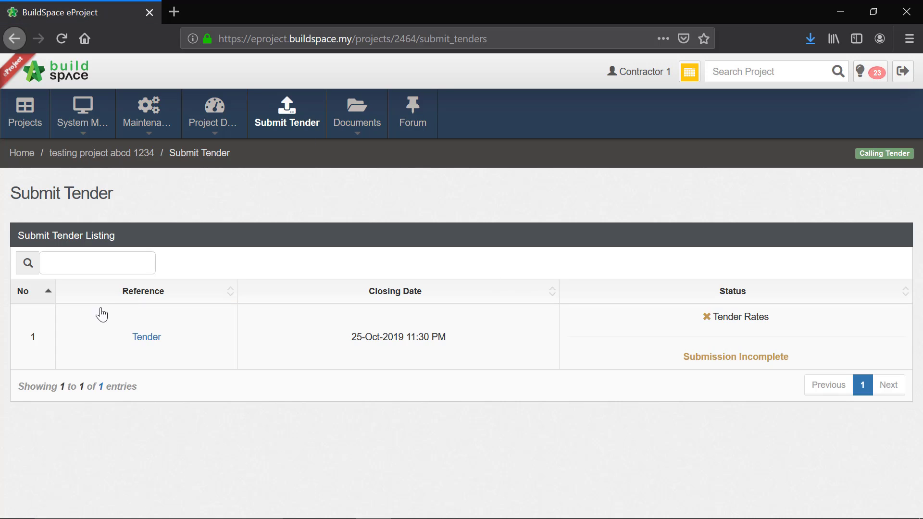
click(153, 336)
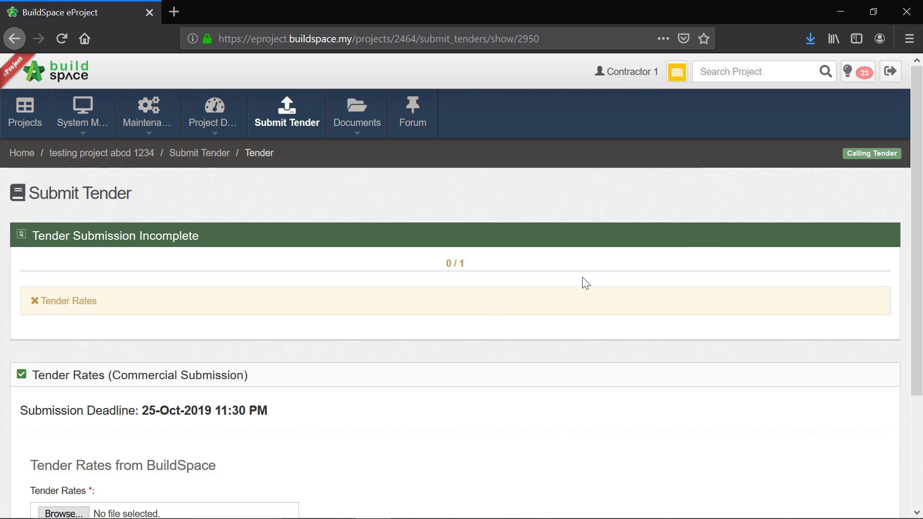
- Attach Rates-testing_Project_Abcd_1234.tr from Downloads as the tender rates file and submit the tender rates
scroll(917, 192, down, 3)
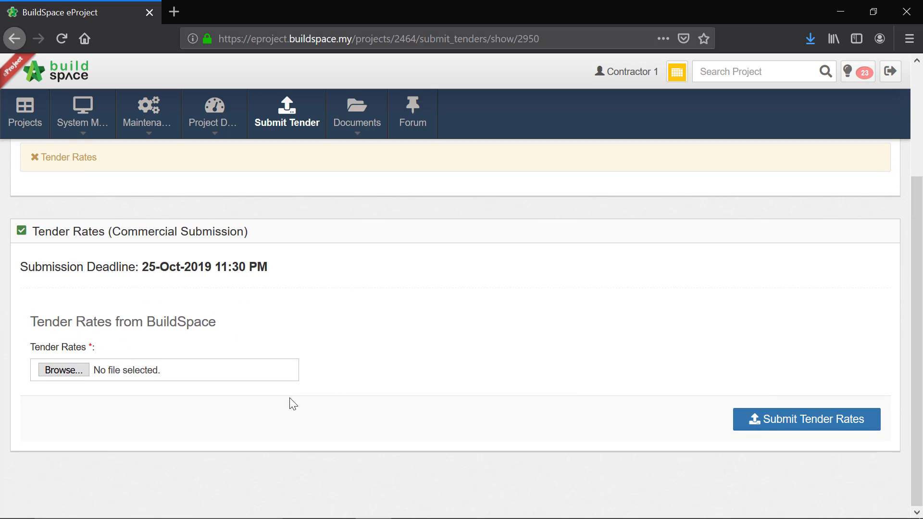
click(50, 374)
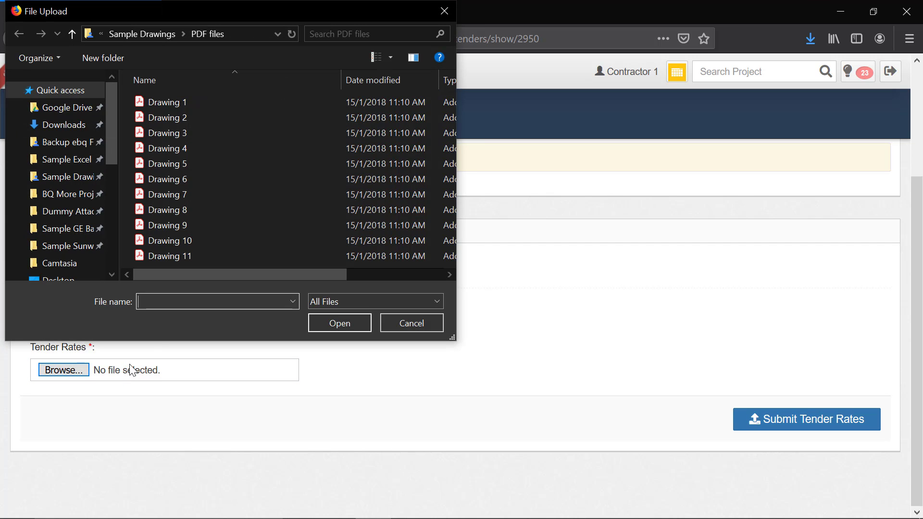
click(87, 129)
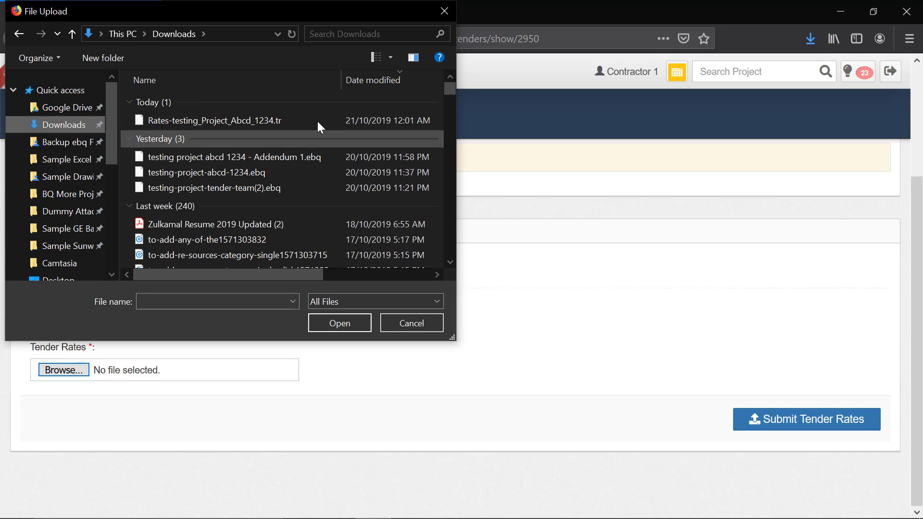
click(272, 123)
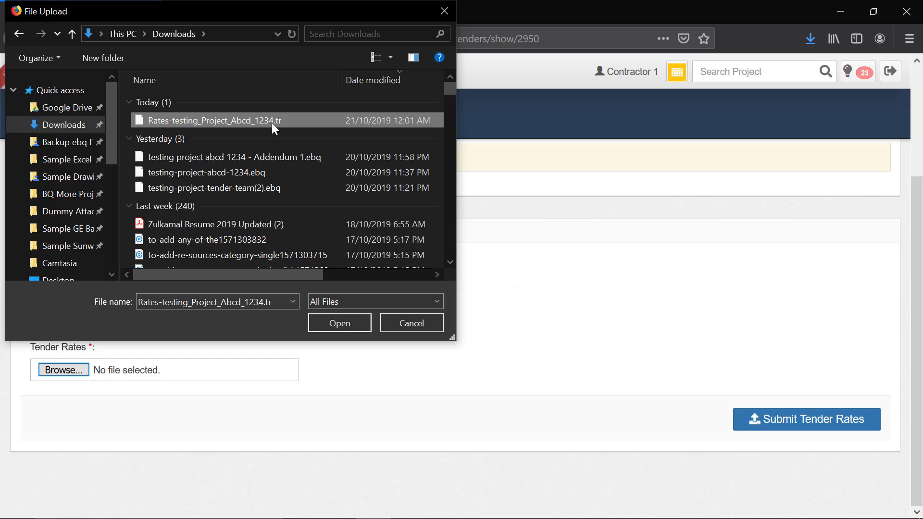
click(342, 322)
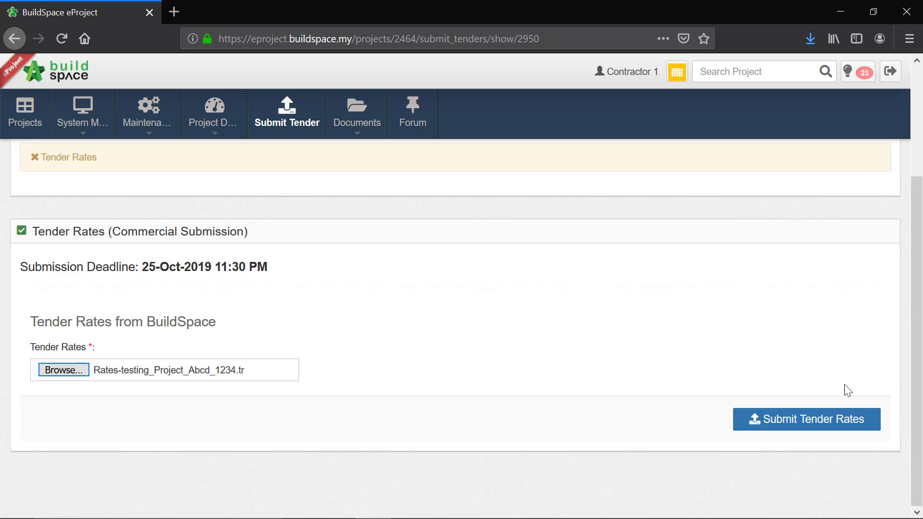
click(759, 427)
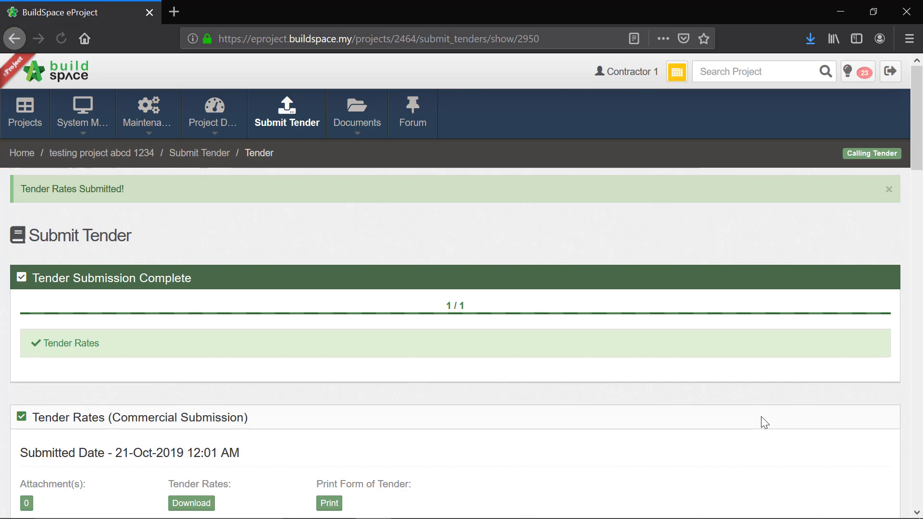
- Set the contractor proposal's completion period to 10 months and adjustment percentage to 10, and update the tender rates information
scroll(561, 399, down, 3)
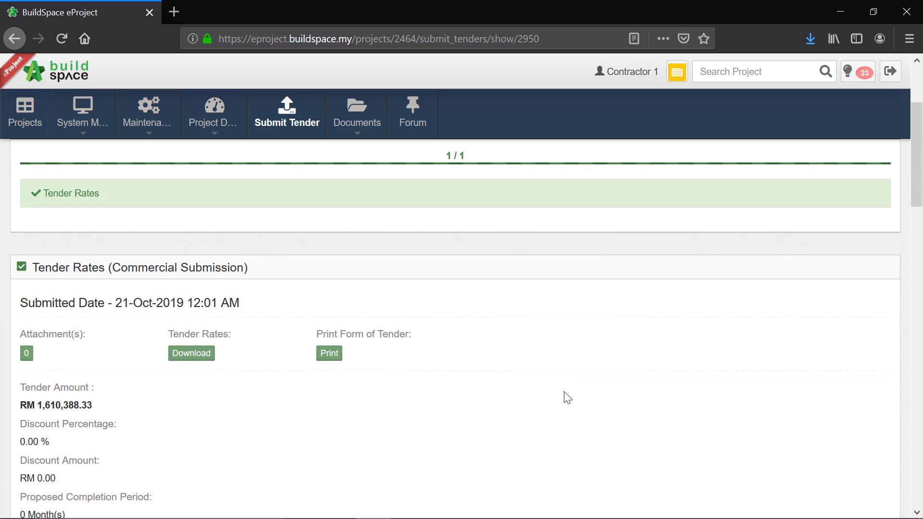
scroll(529, 375, up, 2)
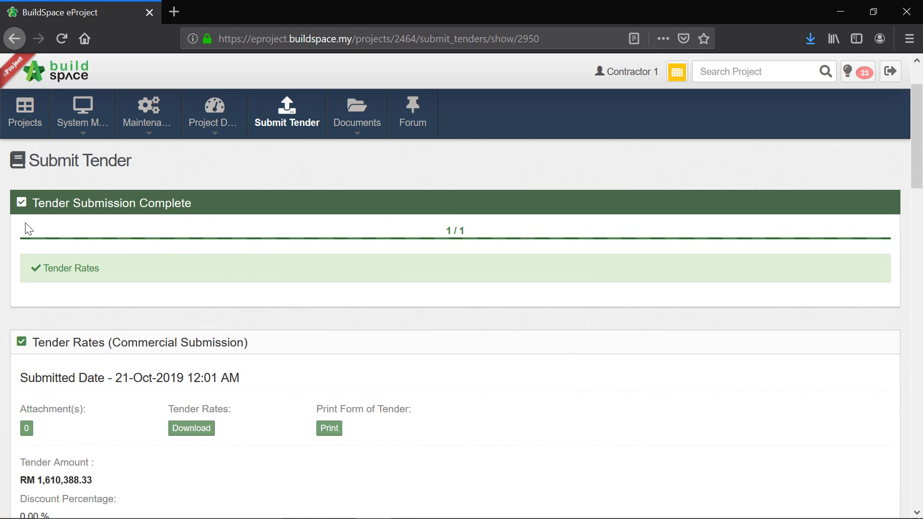
scroll(329, 334, down, 15)
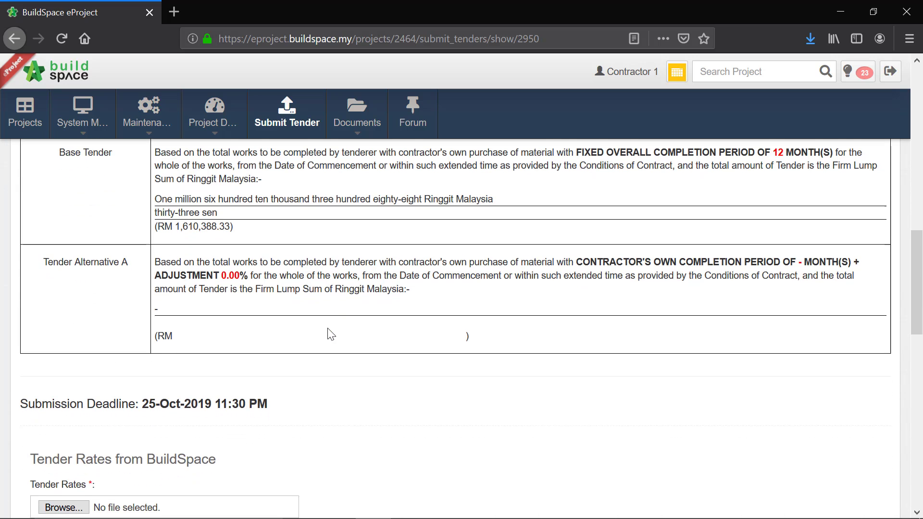
scroll(331, 334, down, 6)
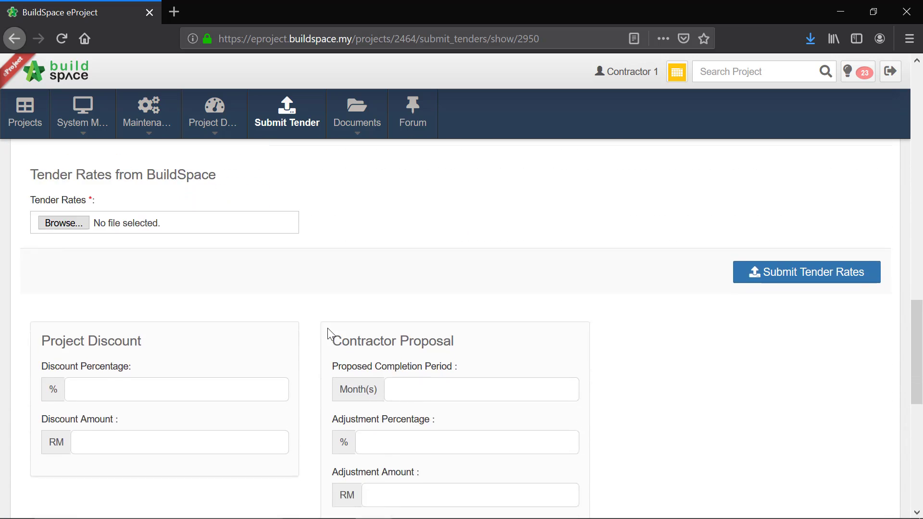
scroll(330, 334, down, 2)
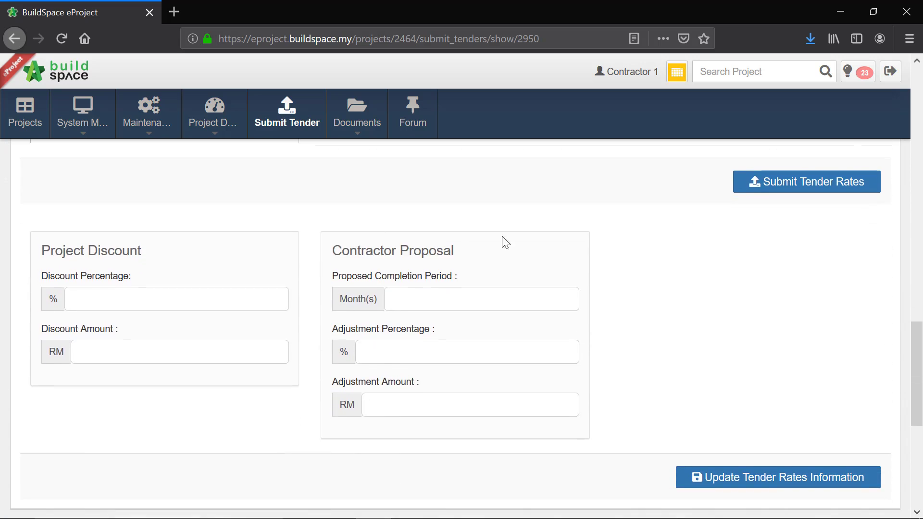
click(419, 299)
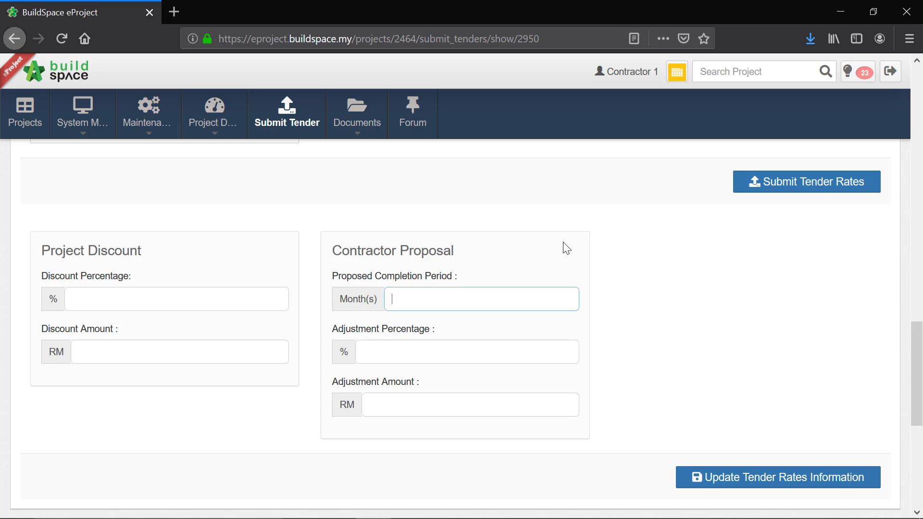
text(10)
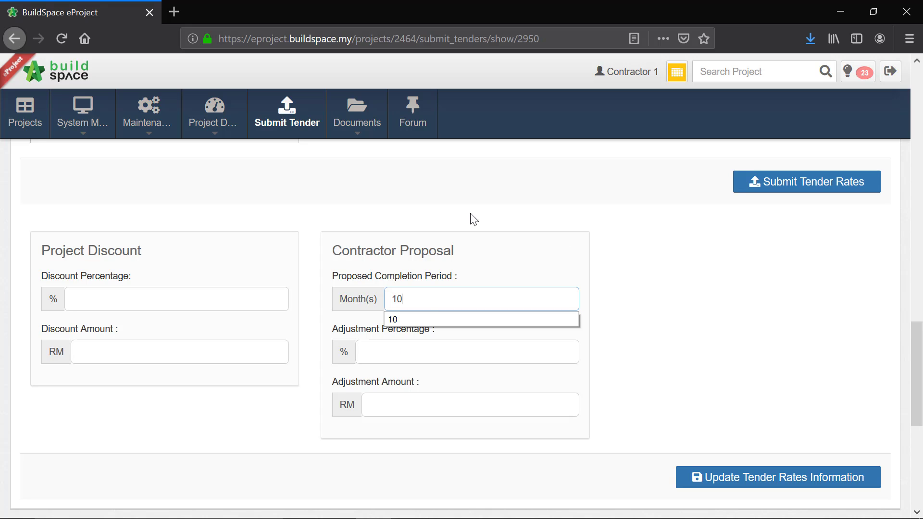
click(401, 406)
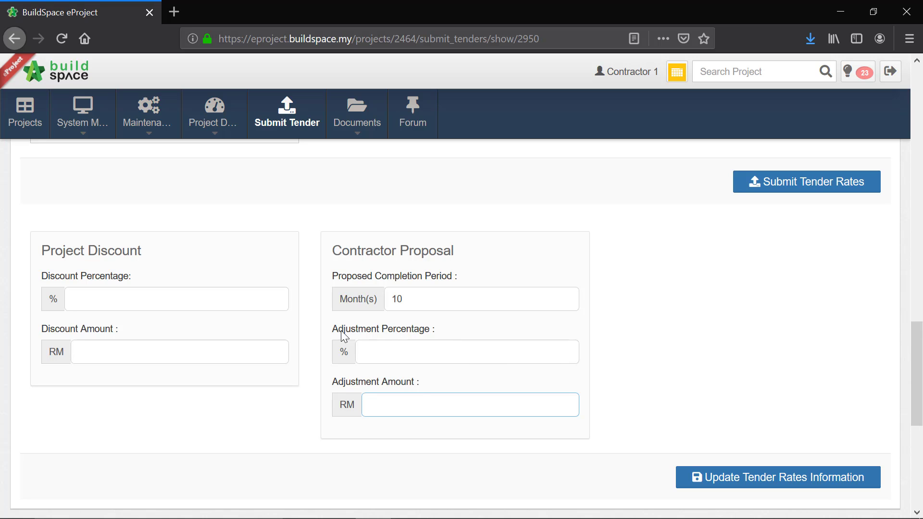
click(376, 346)
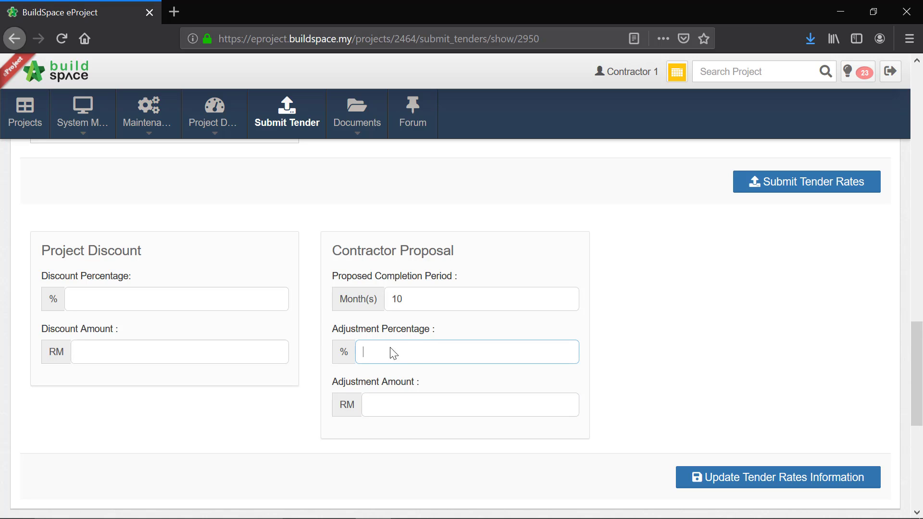
text(10)
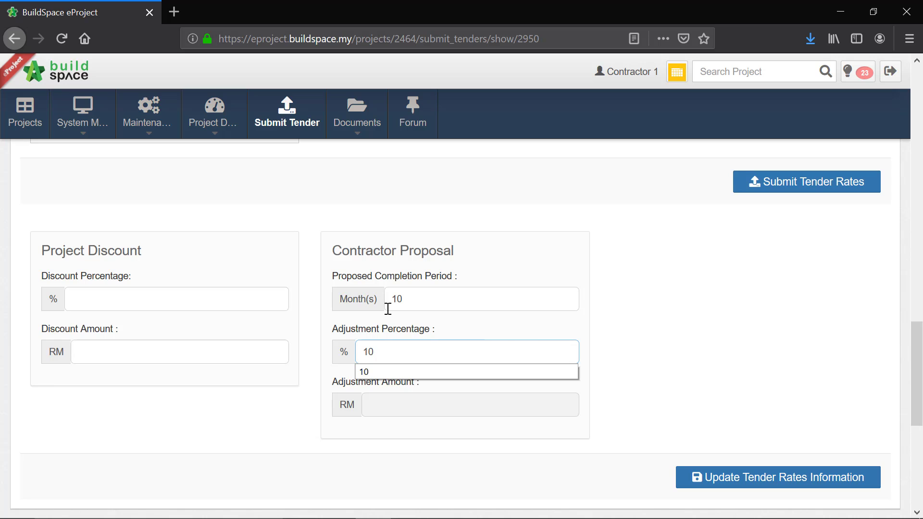
key(Return)
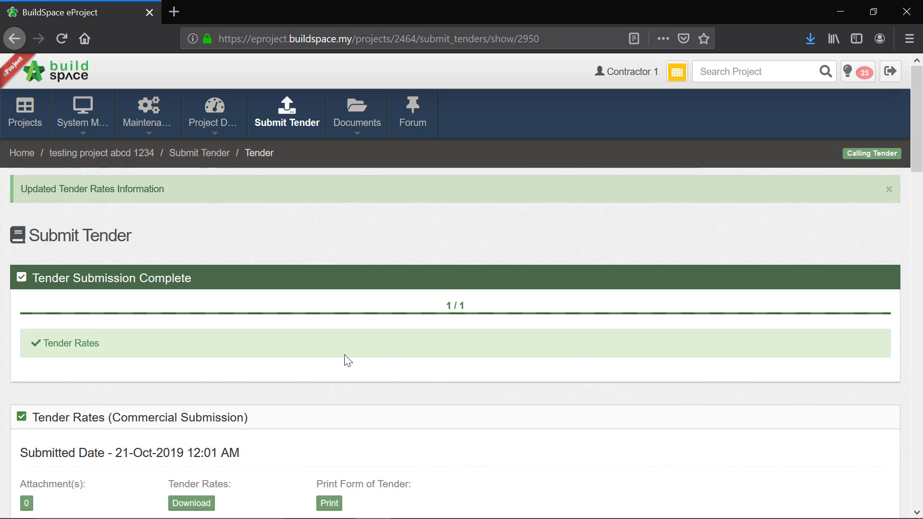
- Review the tender alternatives and the printable Form of Tender up to its addendum section, and close the form
scroll(345, 356, down, 4)
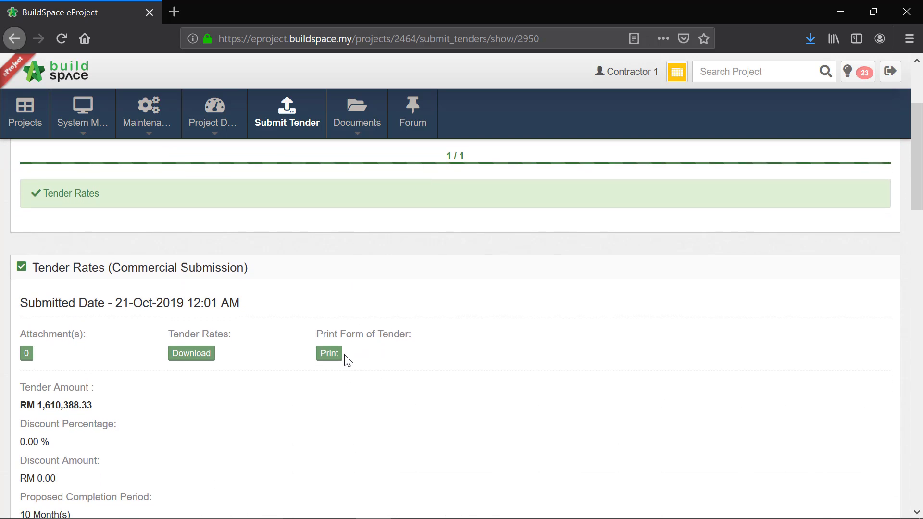
scroll(348, 361, down, 5)
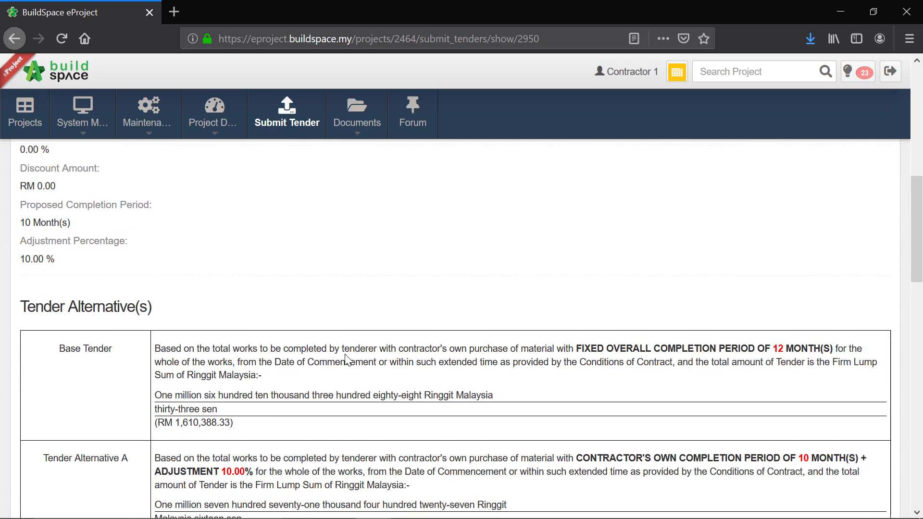
scroll(243, 423, down, 2)
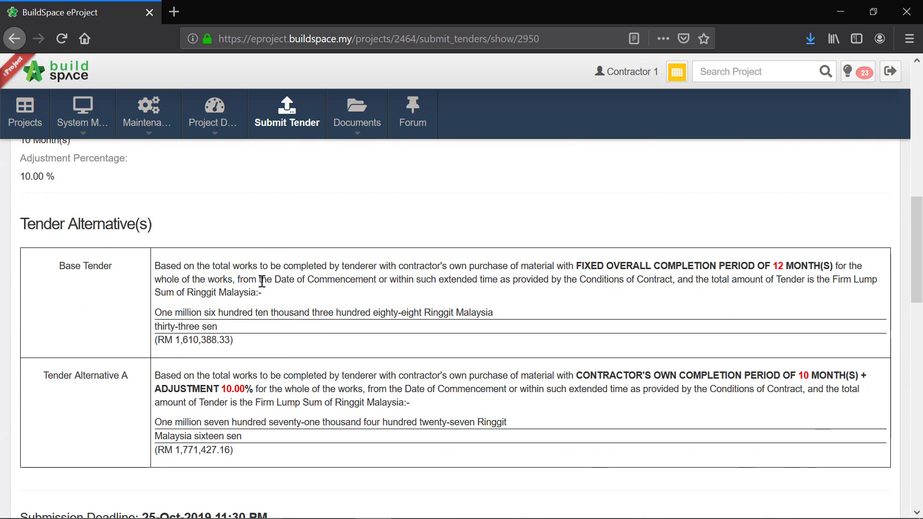
scroll(262, 281, up, 11)
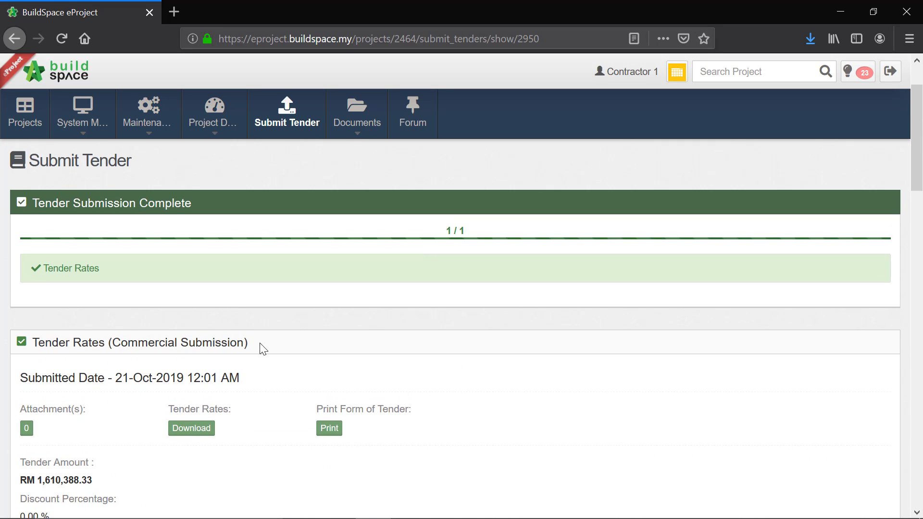
click(330, 428)
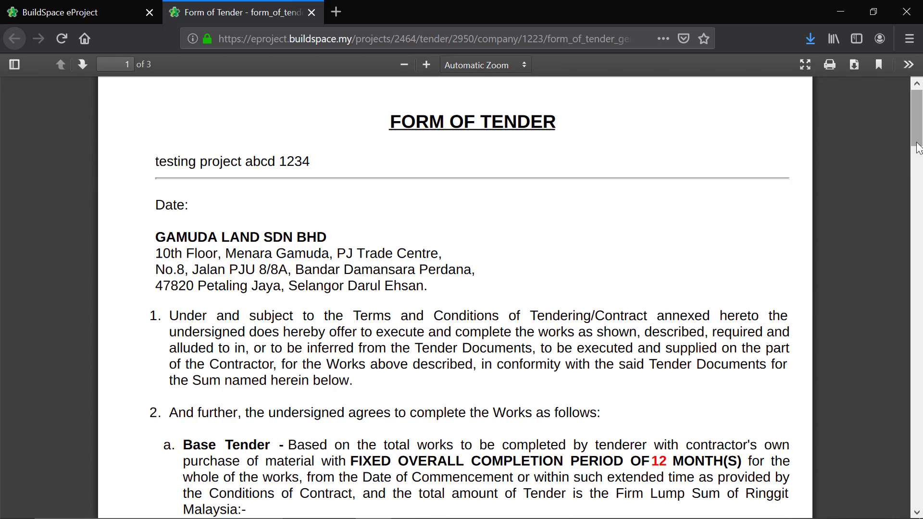
scroll(919, 158, down, 4)
drag(915, 172, 921, 235)
scroll(566, 130, down, 9)
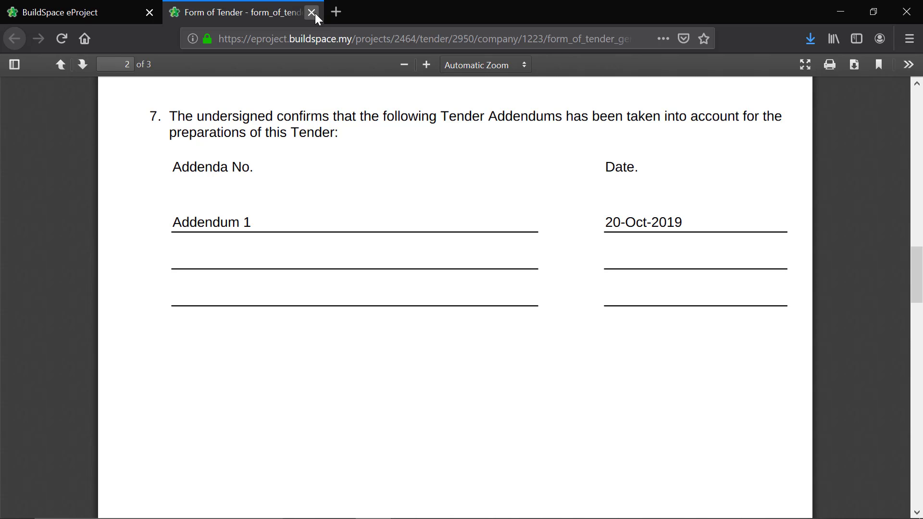
click(316, 13)
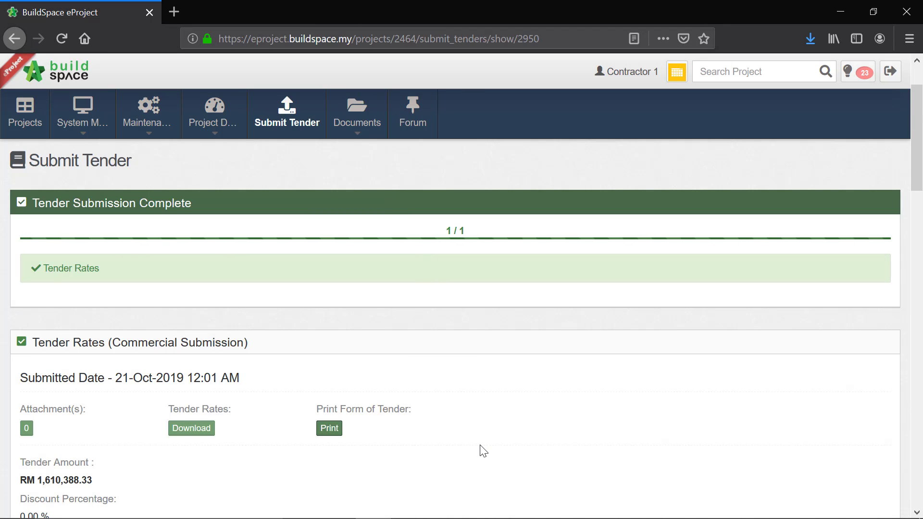
- Add Drawing 1, Drawing 2 and Drawing 3 from the PDF files folder in Sample Drawings to the tender attachments
scroll(482, 450, down, 10)
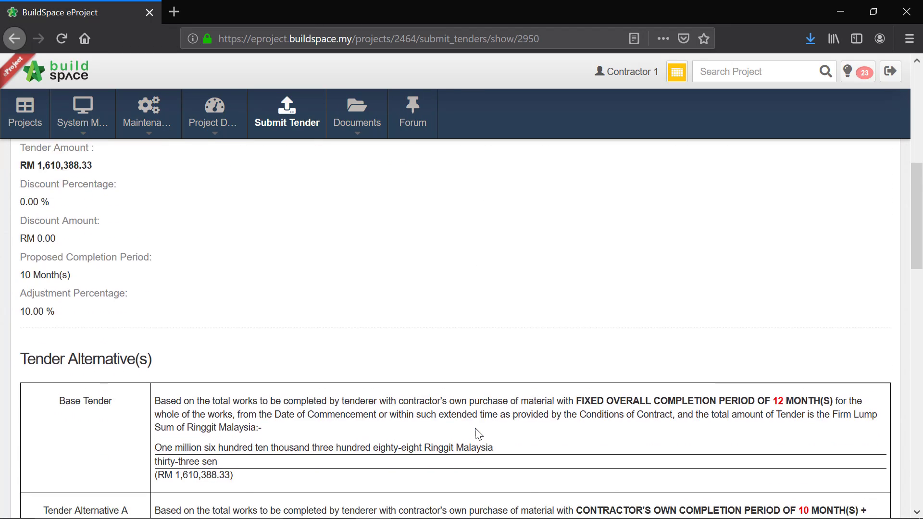
scroll(478, 434, down, 8)
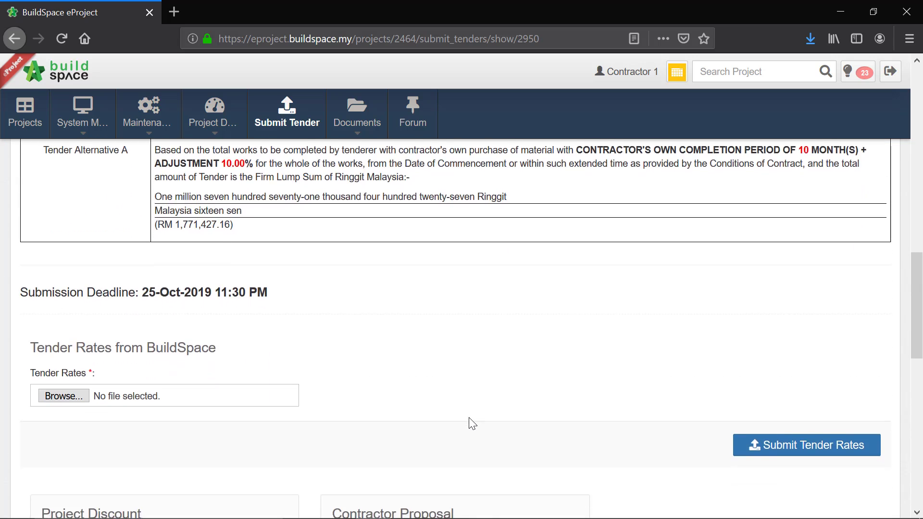
scroll(472, 416, down, 9)
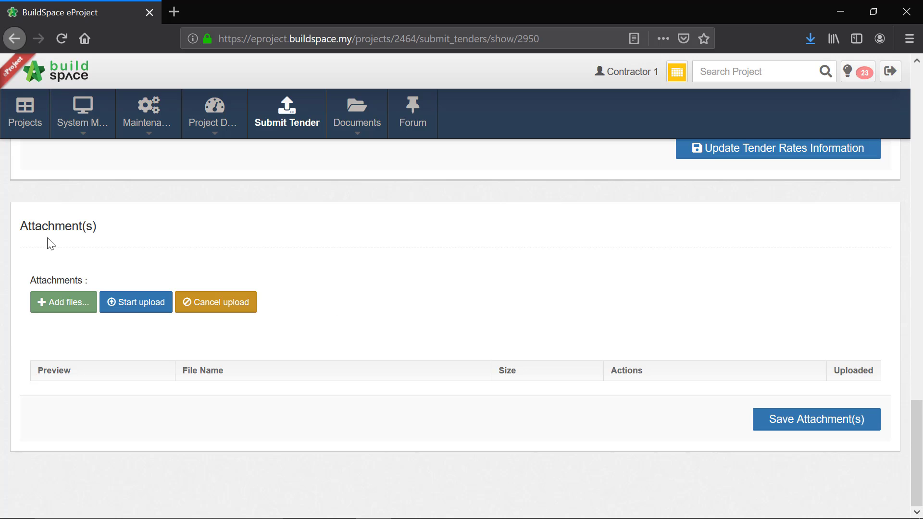
click(77, 308)
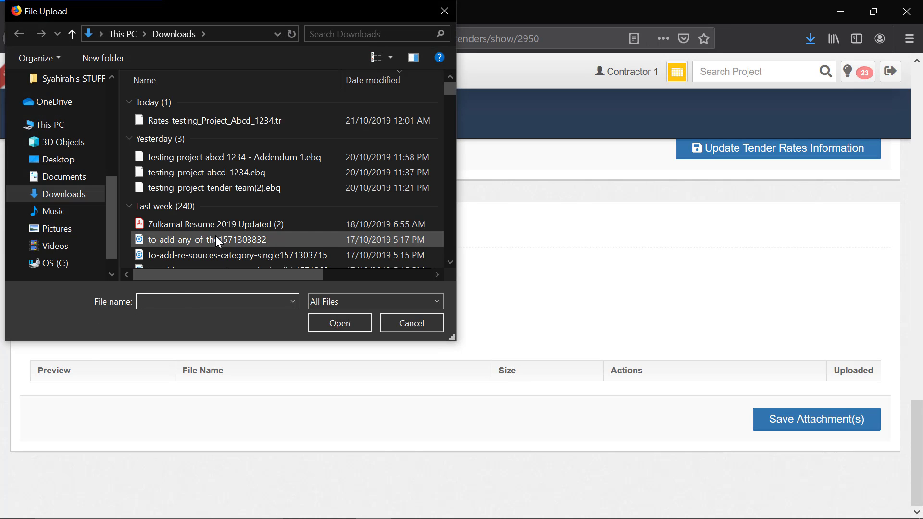
scroll(57, 164, up, 1)
scroll(61, 165, up, 3)
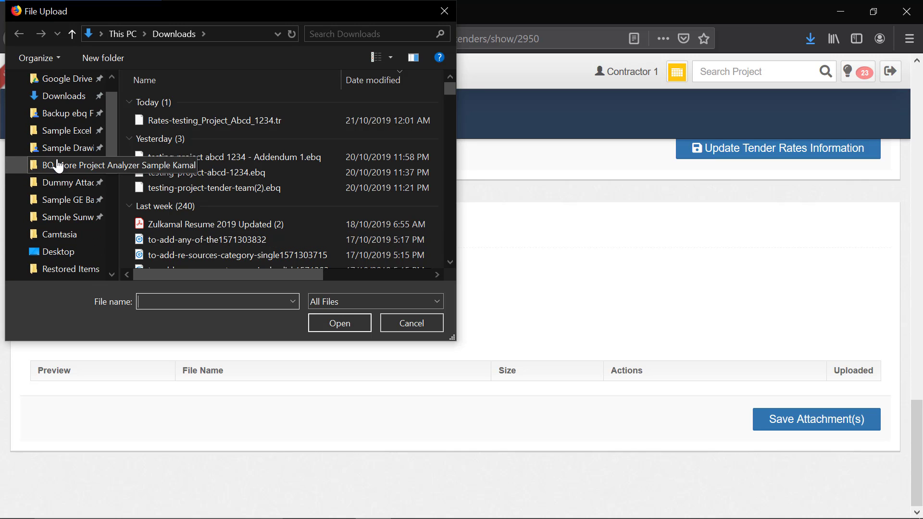
click(67, 149)
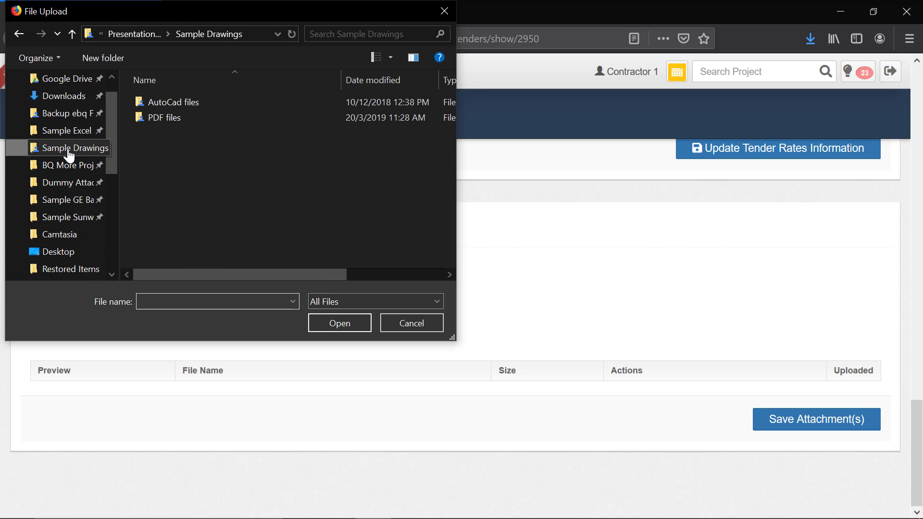
double_click(167, 119)
click(175, 109)
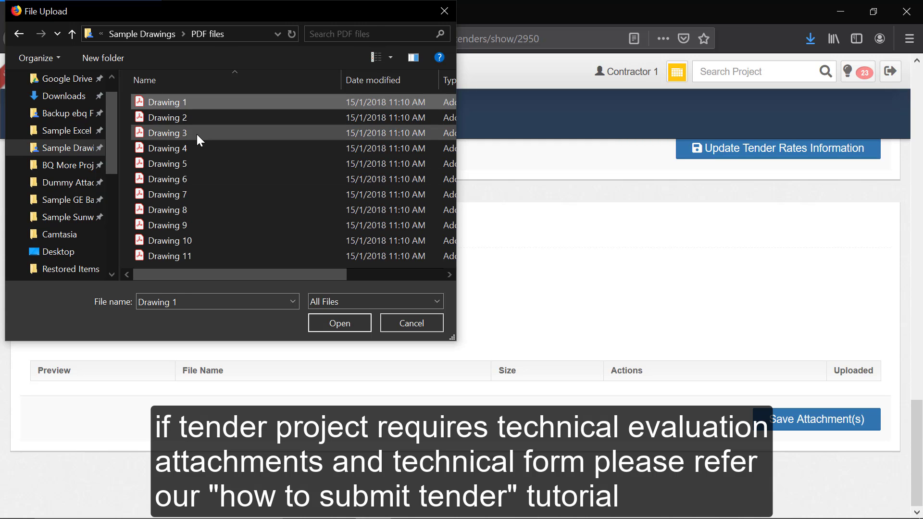
shift+click(198, 134)
click(337, 324)
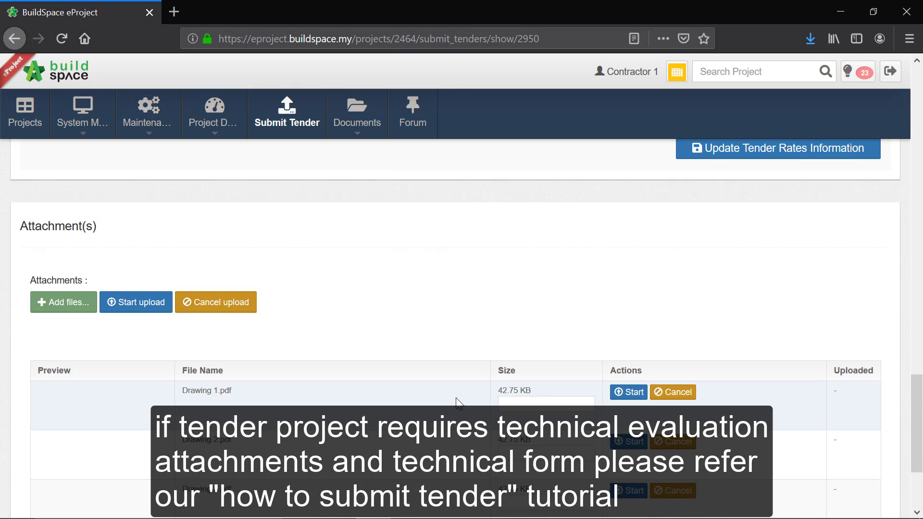
- Upload the three added drawings and save them as the tender rates attachments
scroll(296, 353, down, 3)
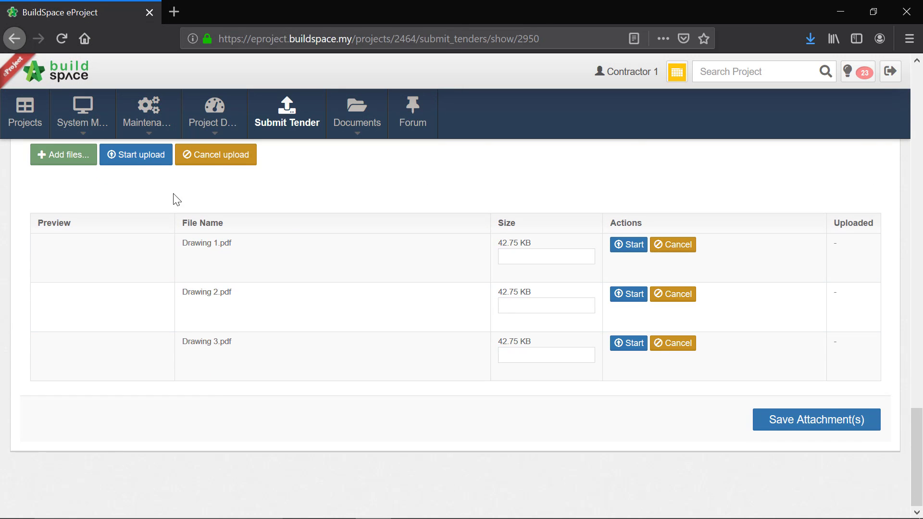
scroll(174, 231, up, 2)
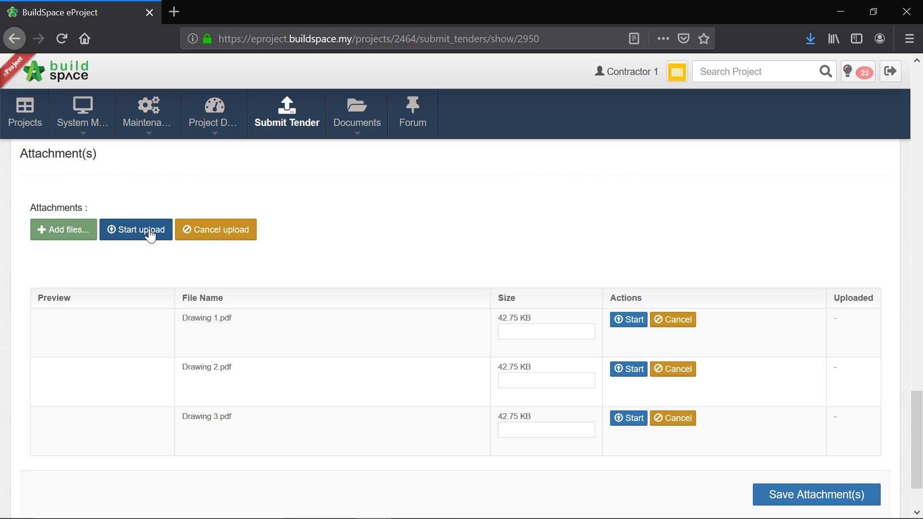
click(147, 232)
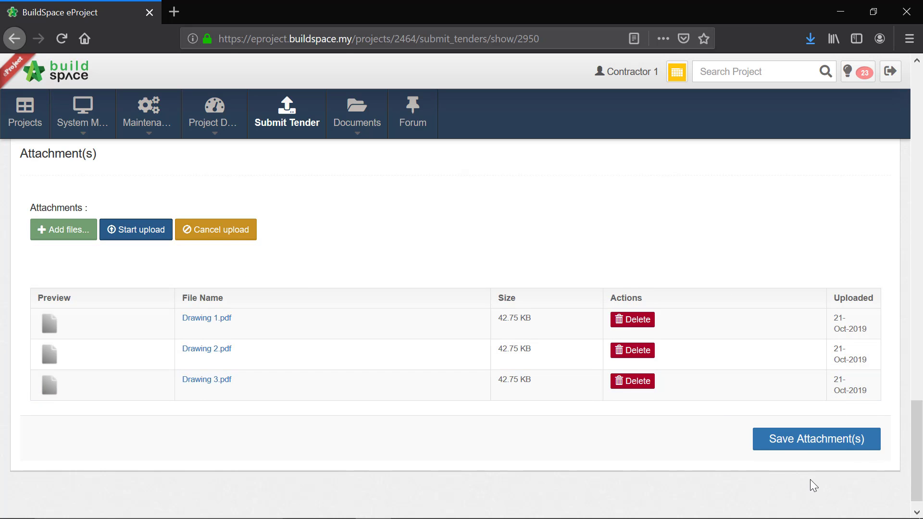
click(804, 440)
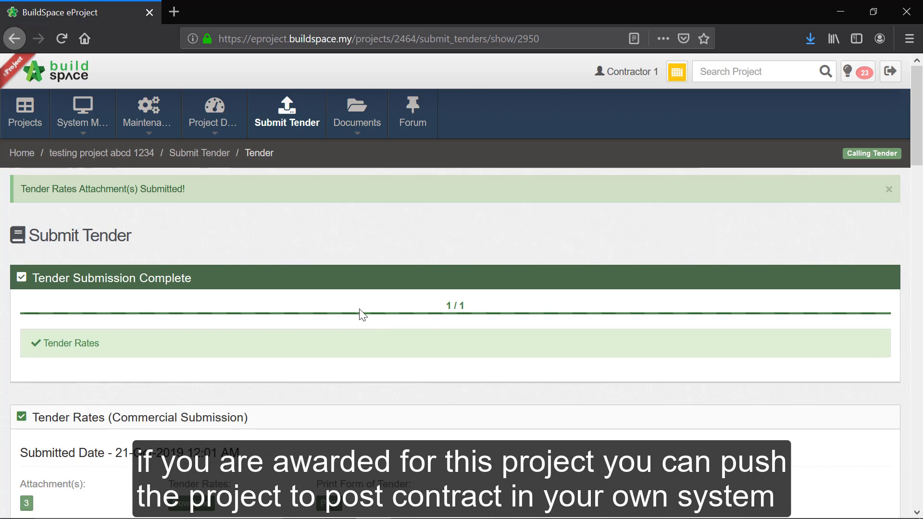
scroll(364, 317, down, 3)
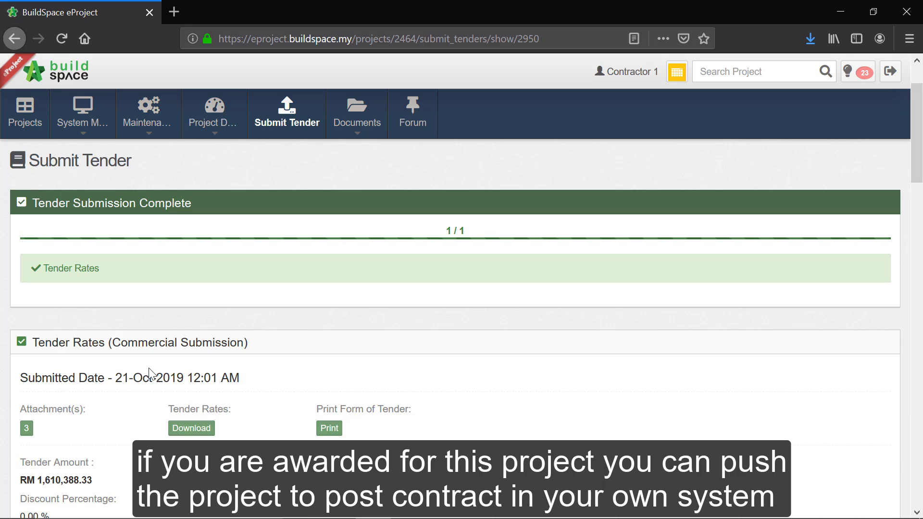
scroll(150, 373, up, 3)
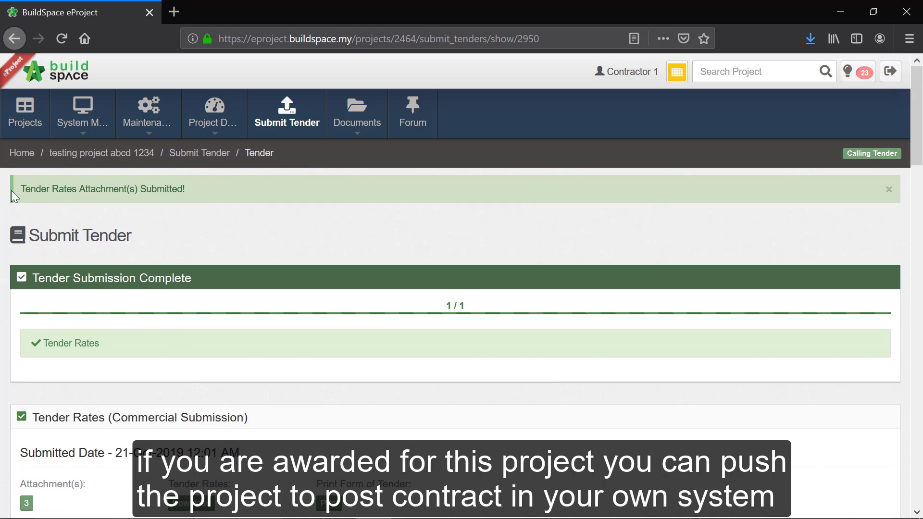
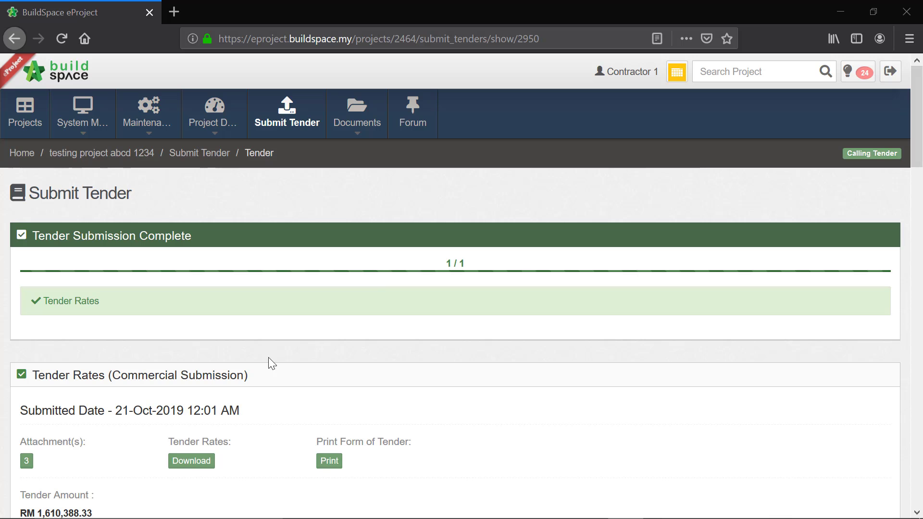
- Switch to the BuildSpace Tendering project in Chrome
mouse_move(373, 509)
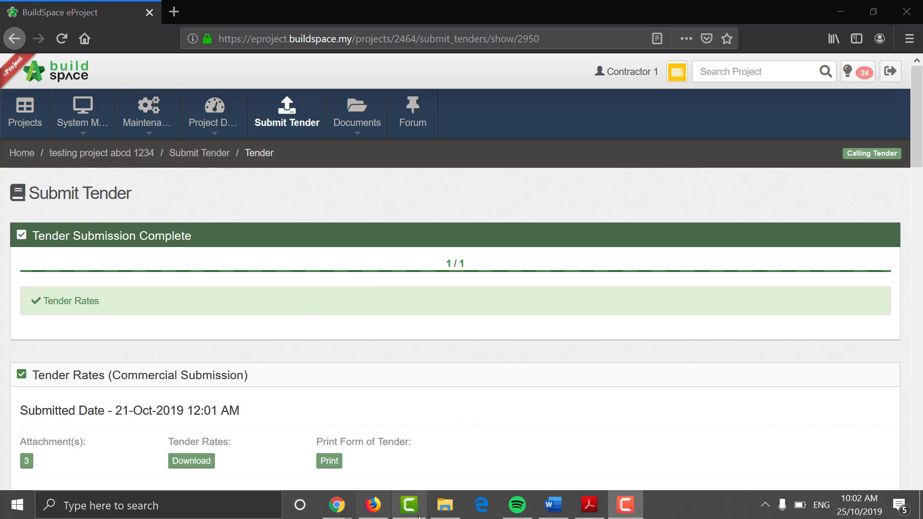
click(350, 505)
click(365, 469)
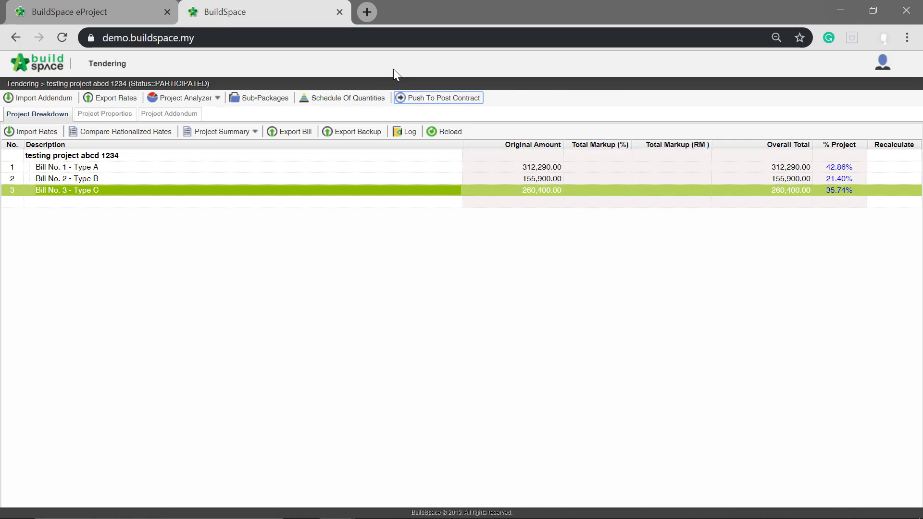
- Check the publish requirements for pushing the tender to post contract, and start publishing it with a rate option
click(428, 100)
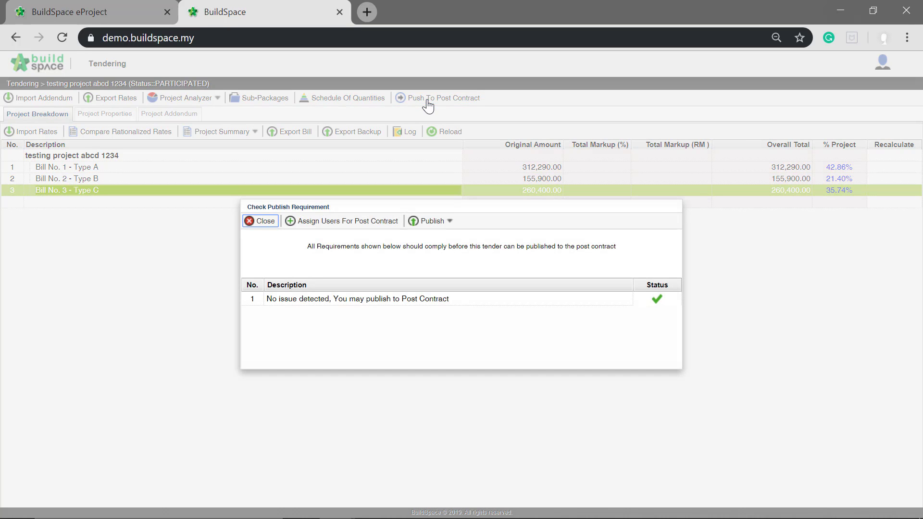
click(436, 221)
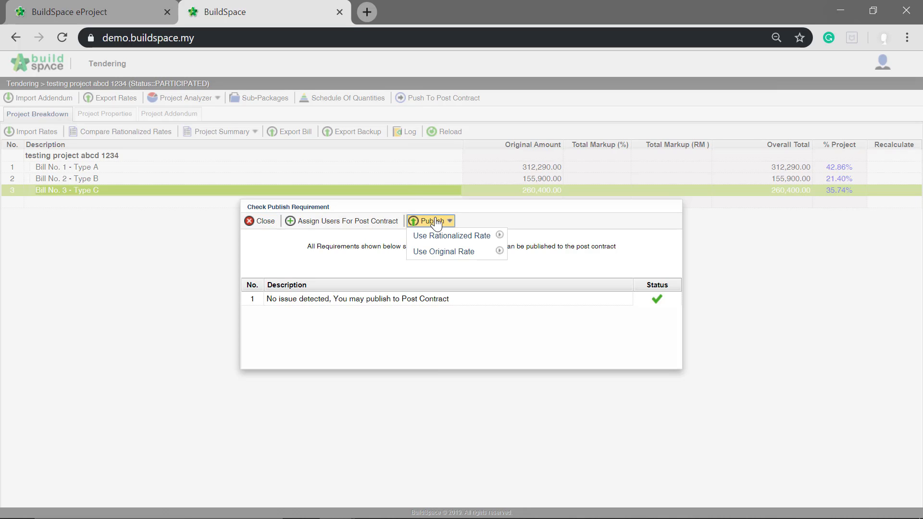
mouse_move(436, 253)
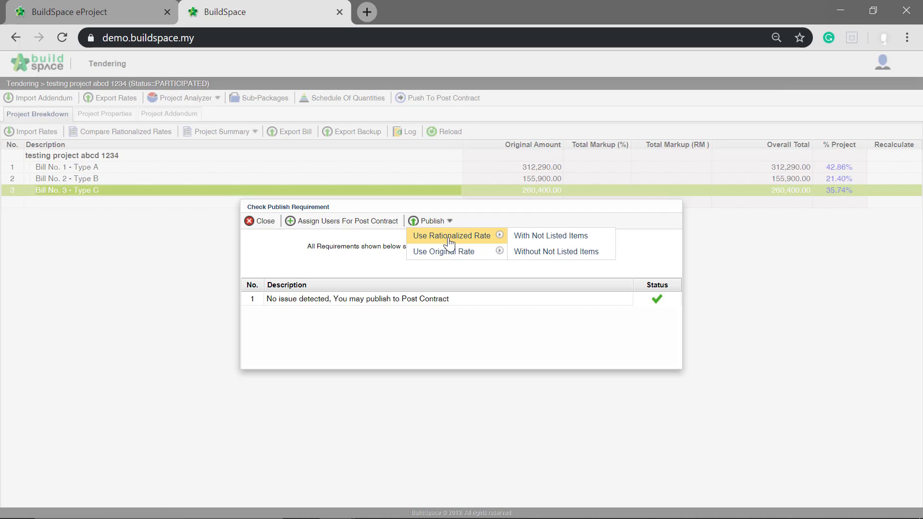
click(589, 260)
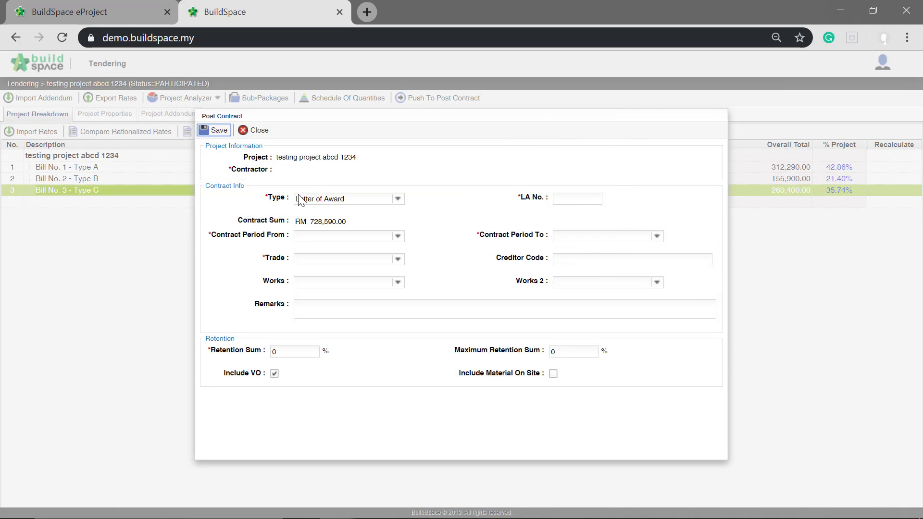
- Set the LA No. to 1 and the contract period from 10/25/2019 to 10/25/2020
click(580, 197)
click(397, 237)
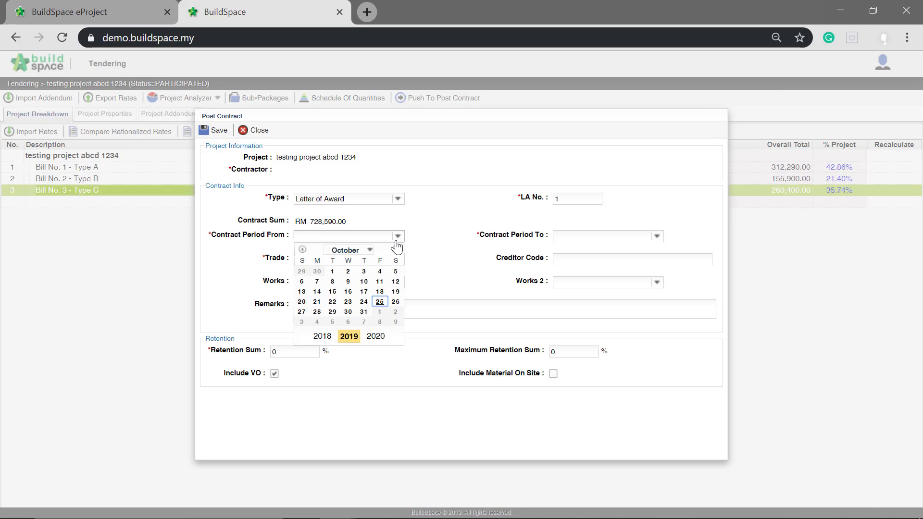
click(380, 303)
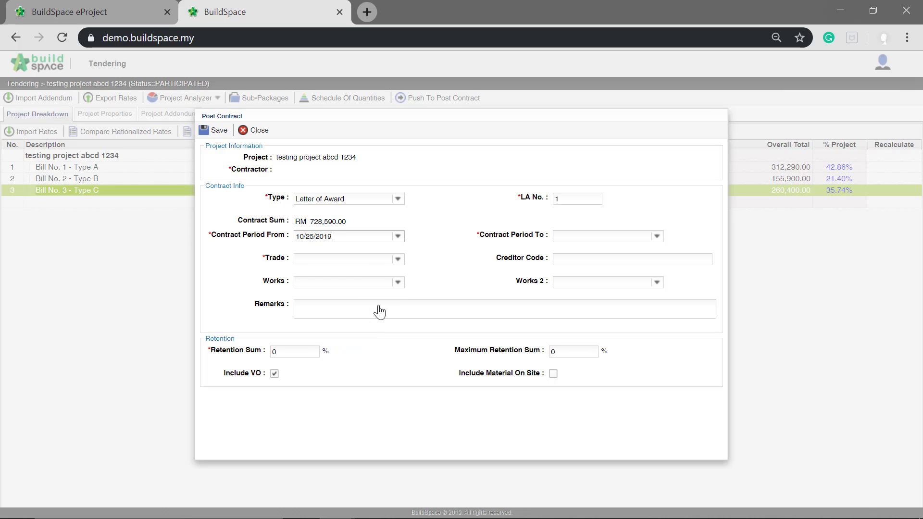
click(656, 236)
click(634, 336)
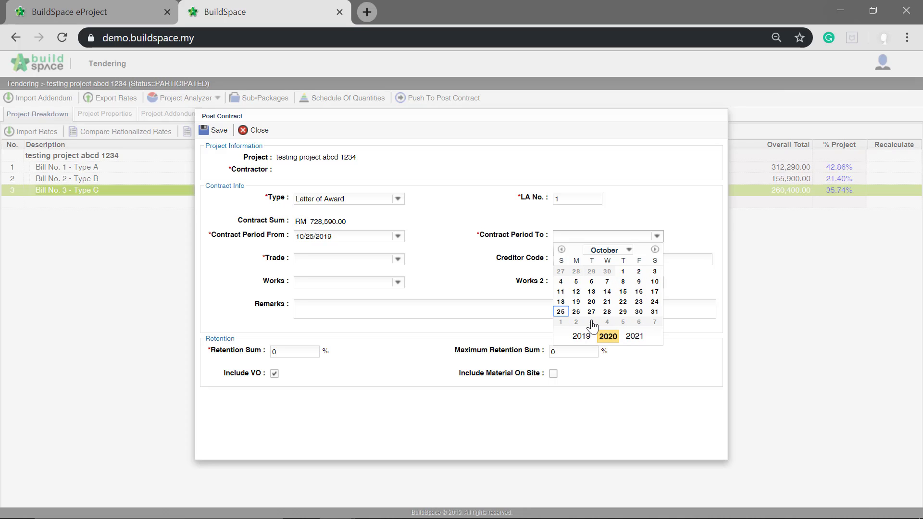
click(560, 312)
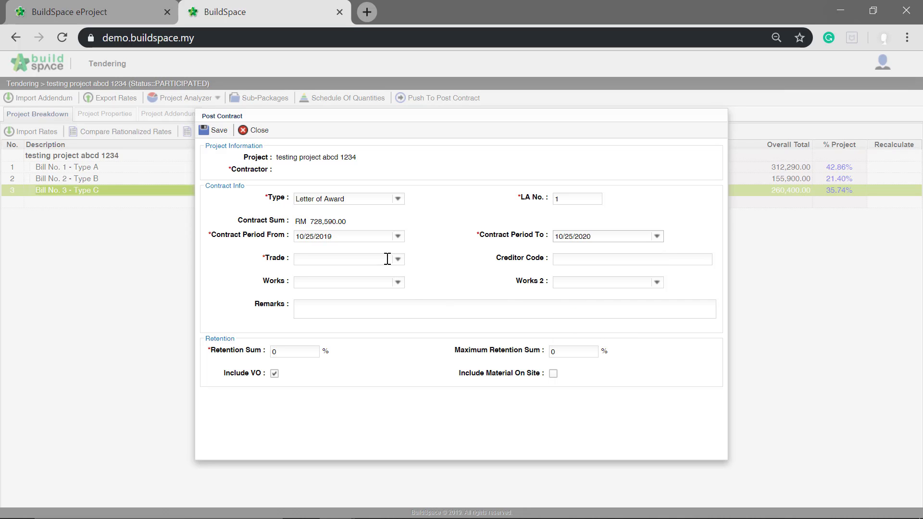
- Set the trade to Main Contractor, complete the retention fields with a retention sum of 10%, and save the post contract
click(387, 260)
text(Main Contractor)
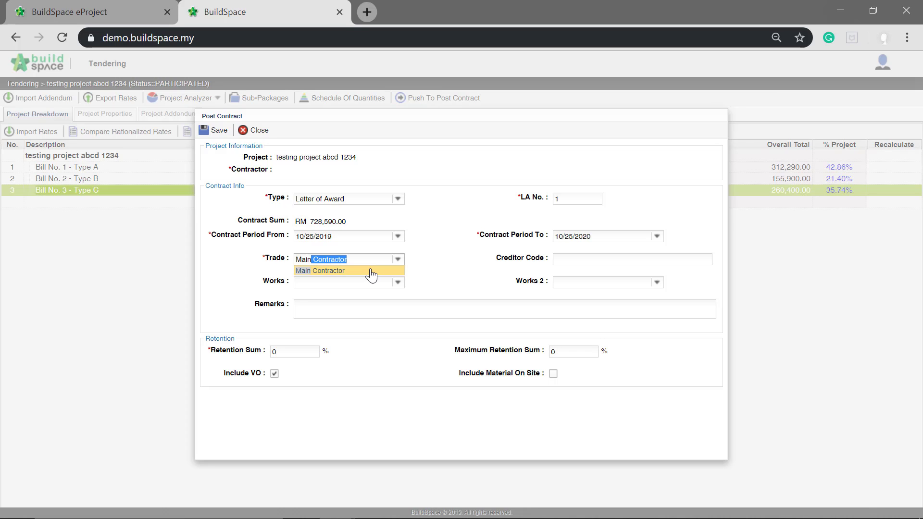
click(374, 270)
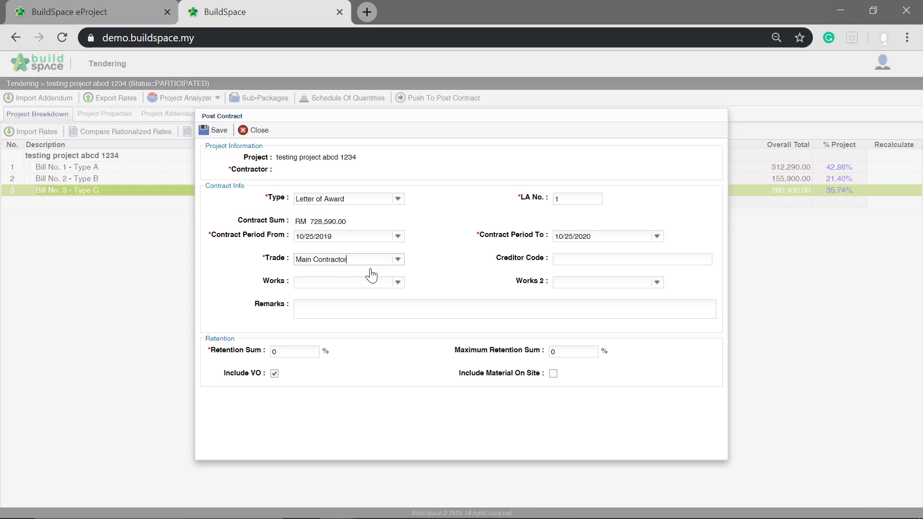
click(305, 355)
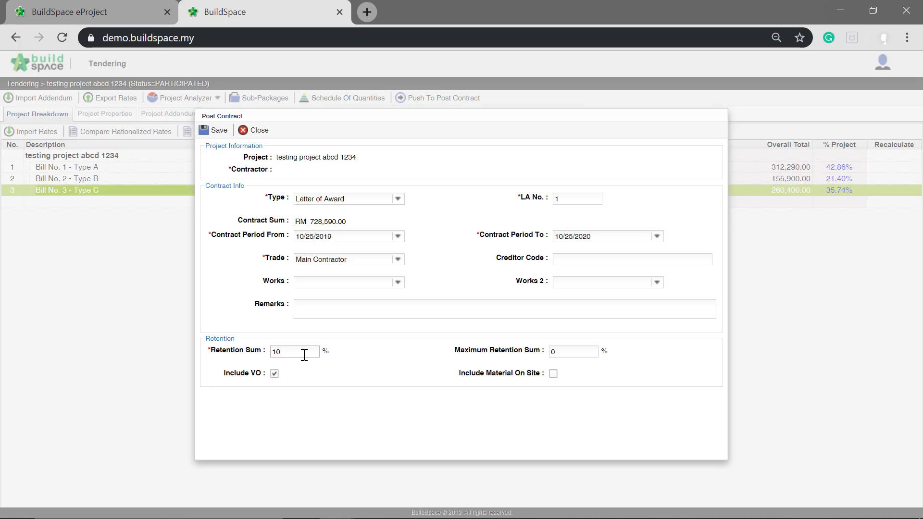
click(566, 355)
click(587, 362)
click(220, 131)
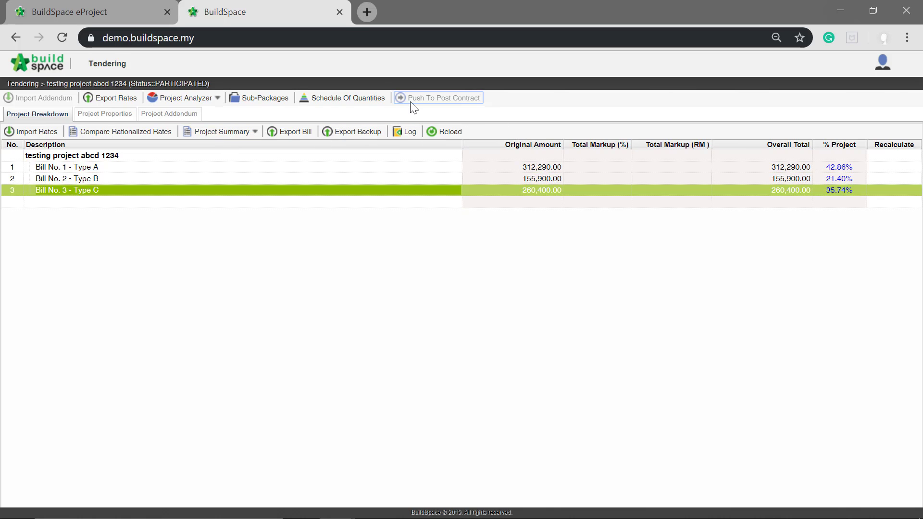
- Switch to the Post Contract module and open the project testing project abcd 1234
click(43, 64)
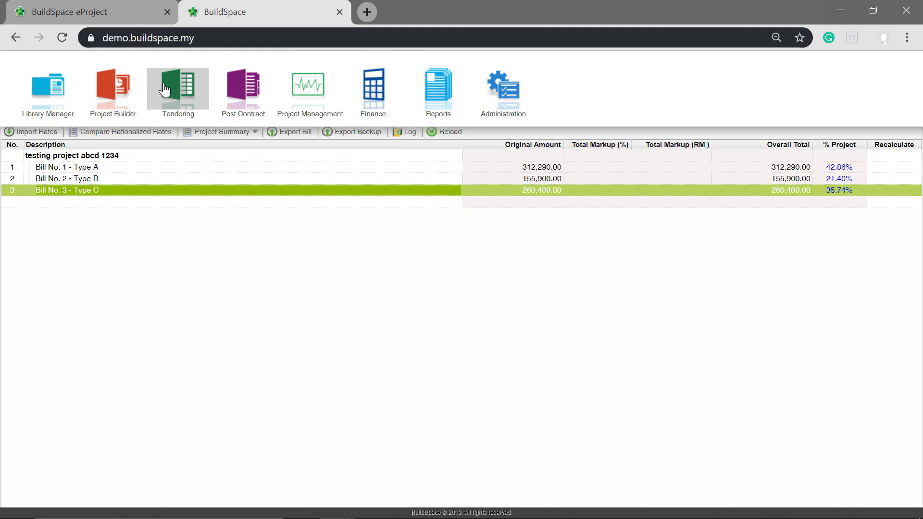
click(236, 96)
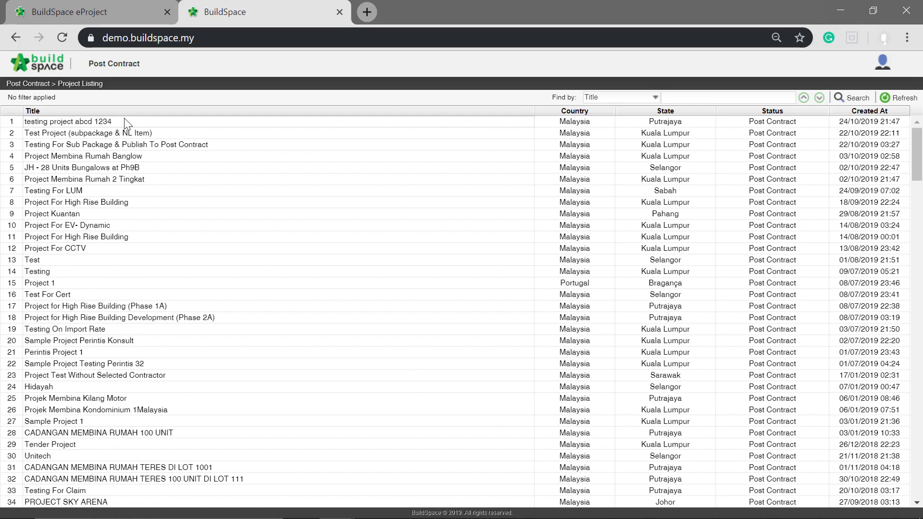
double_click(113, 124)
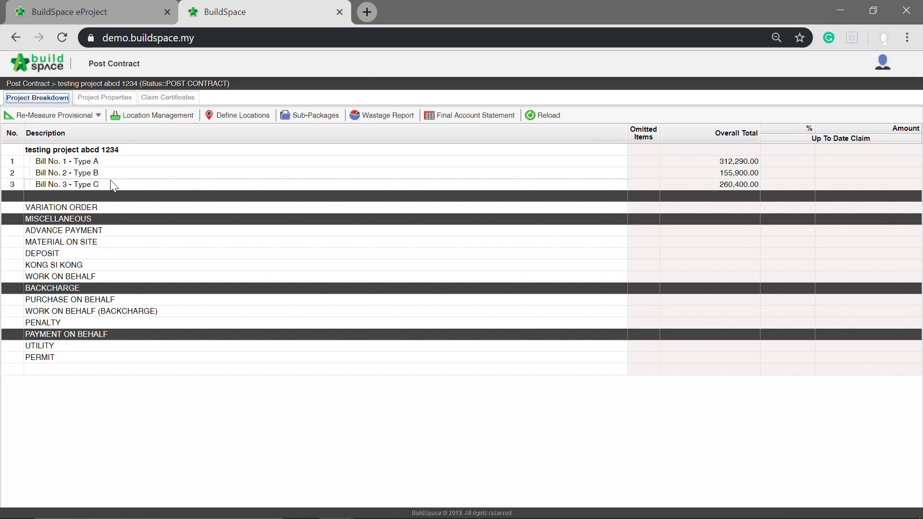
- Examine the items and claim columns under WORK BELOW GROUND FLOOR LEVEL in Unit 1 of Bill No. 1 - Type A
double_click(200, 162)
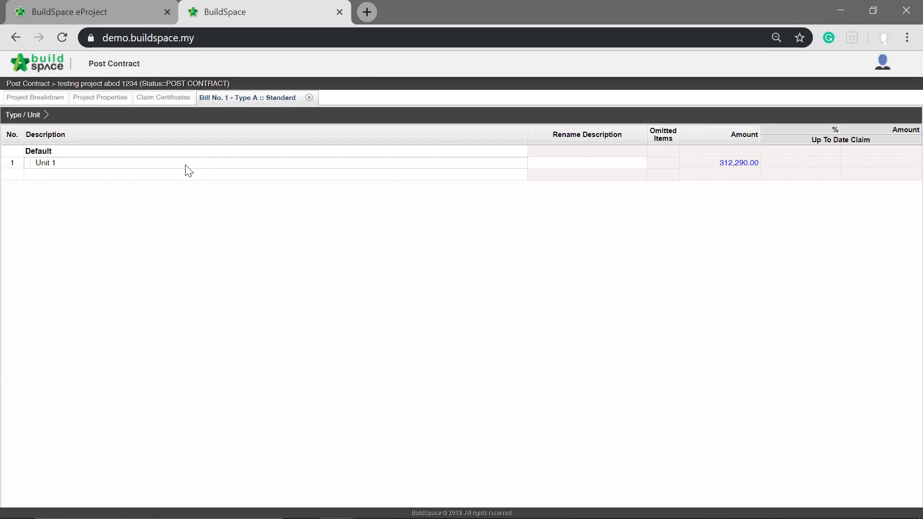
double_click(191, 162)
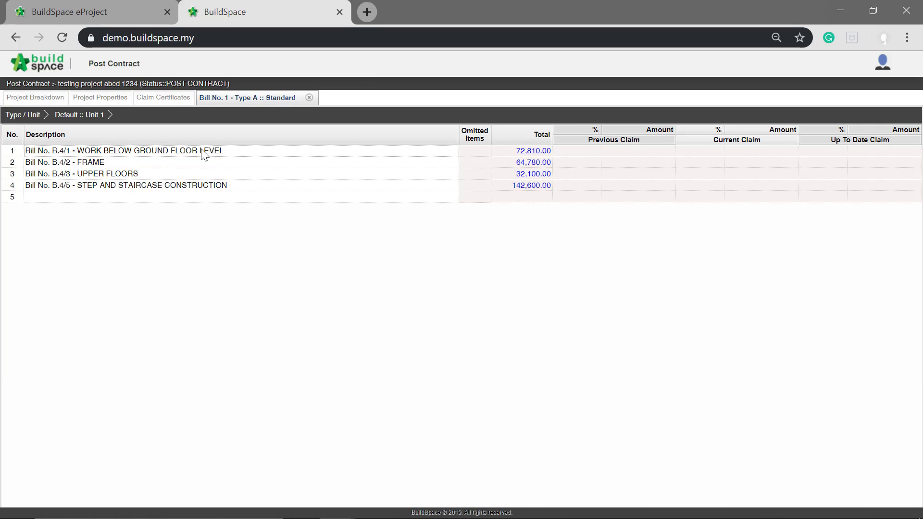
double_click(201, 151)
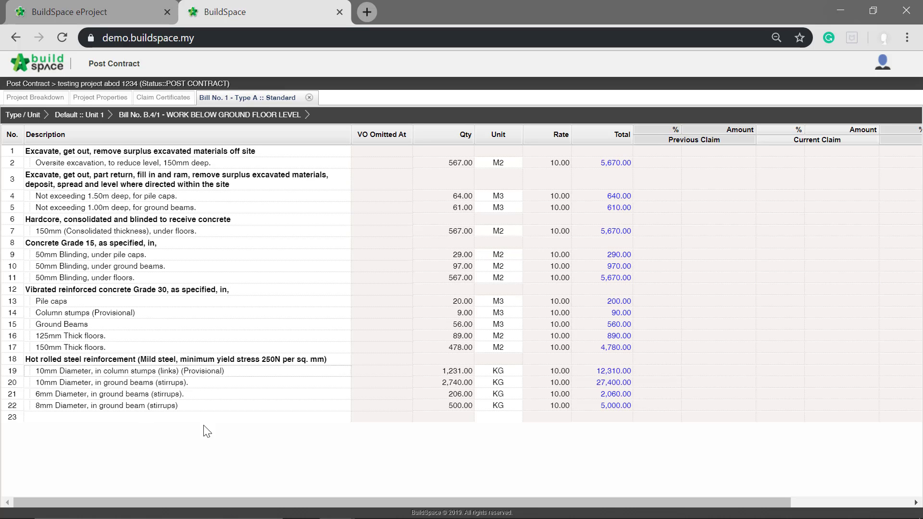
click(411, 502)
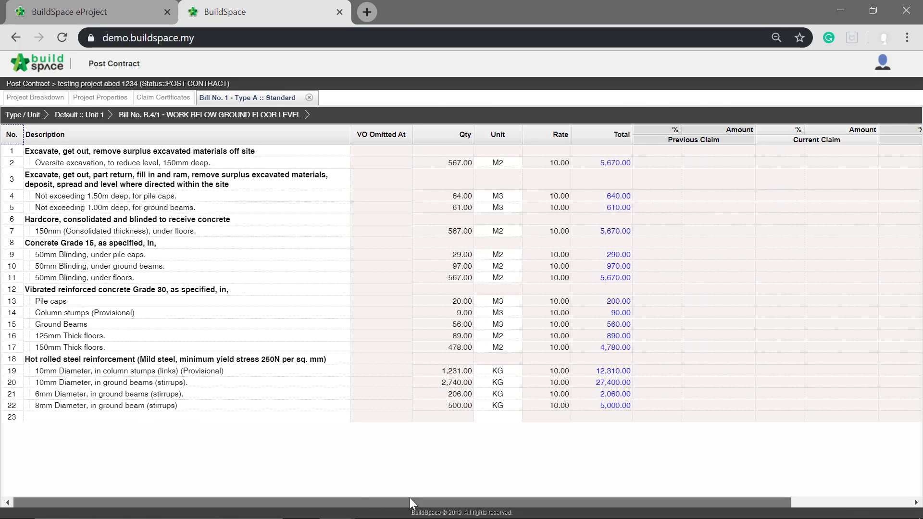
drag(409, 501, 482, 503)
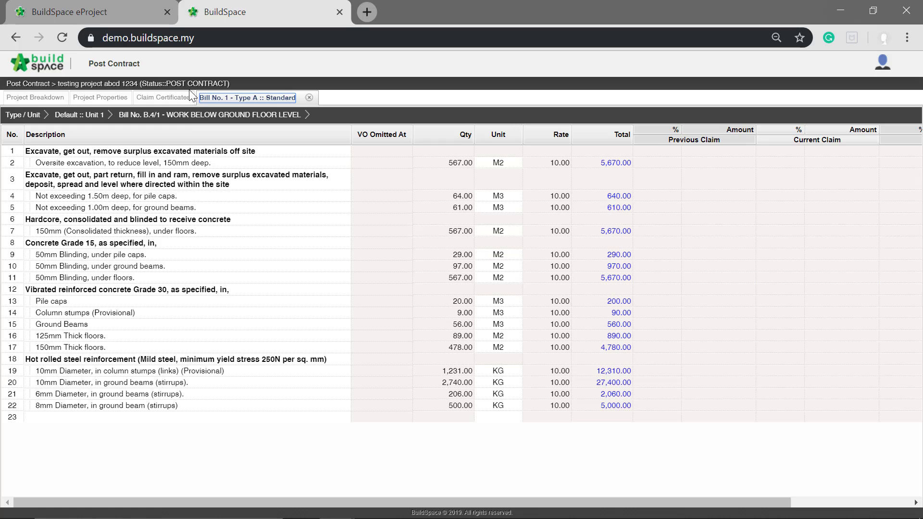
- Activate a claim certificate, fill in the name of the person who prepared it, and save the certificate
click(170, 102)
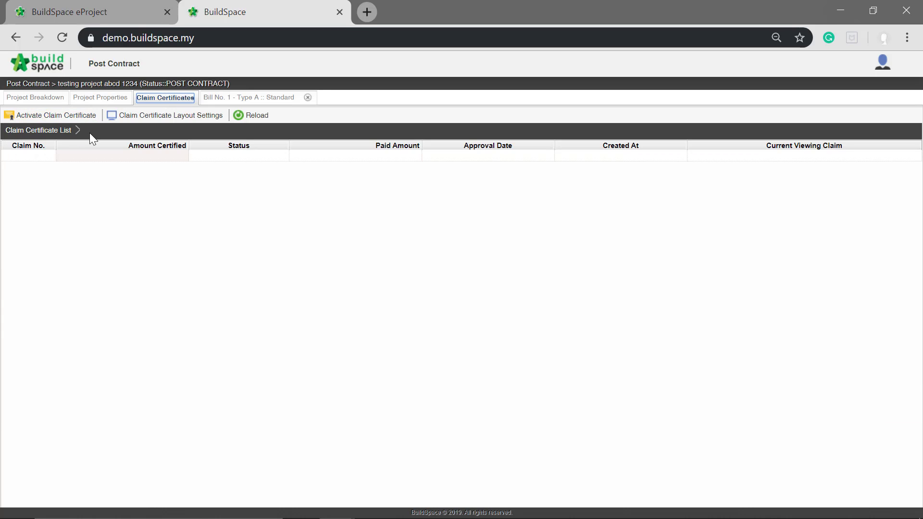
click(55, 119)
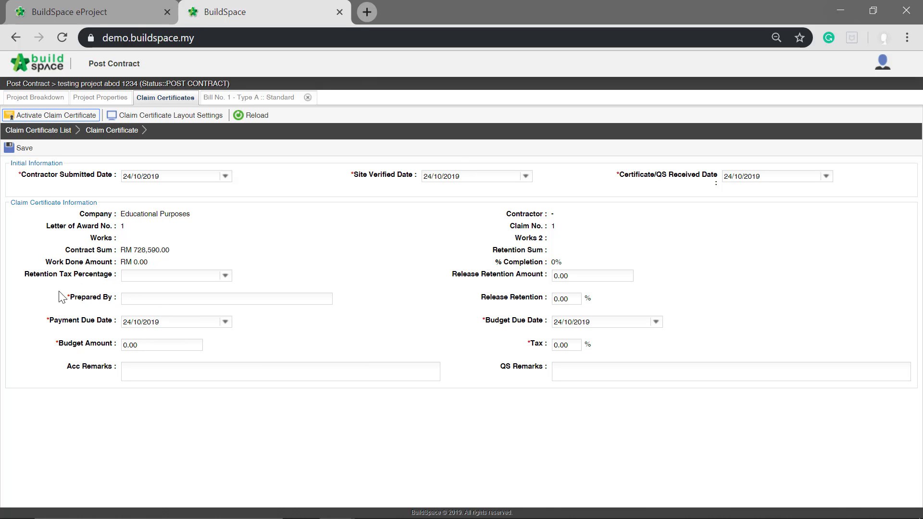
click(177, 300)
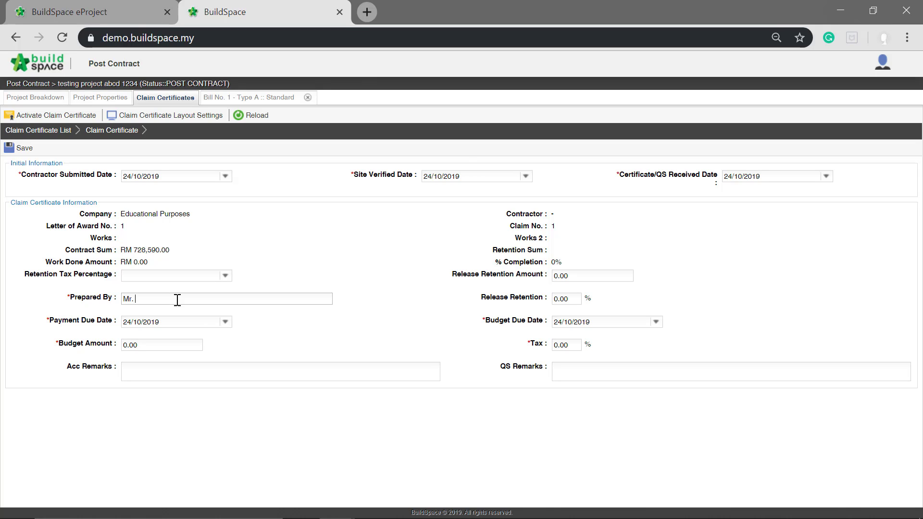
text(Mr. Ali)
click(27, 149)
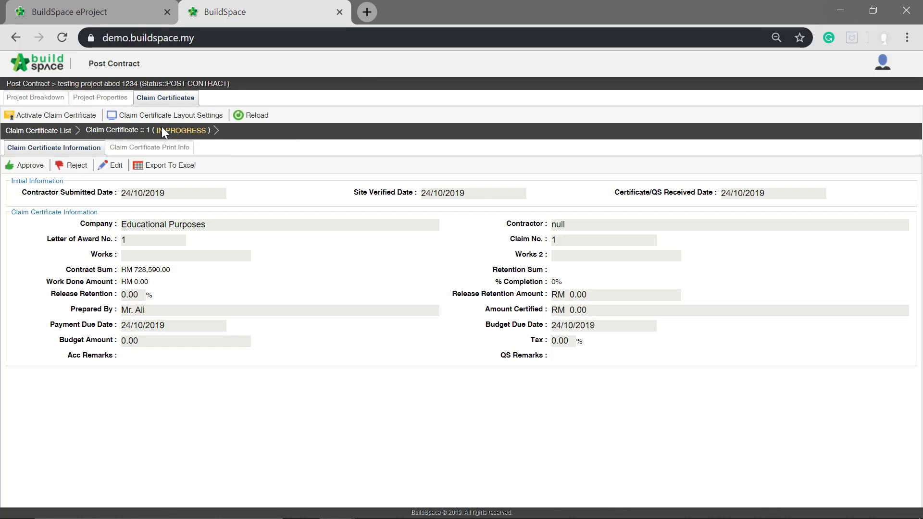
- Open the element list for Unit 1 of Bill No. 1 - Type A from the project breakdown
click(48, 98)
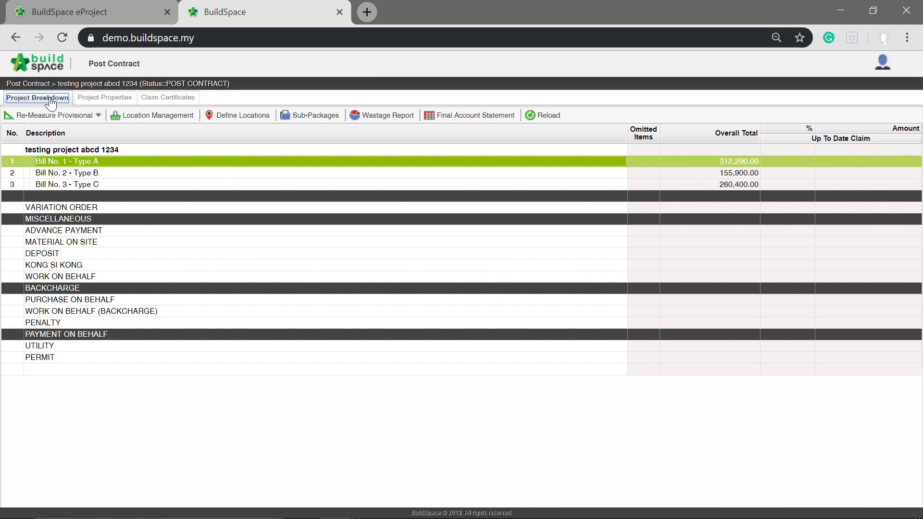
double_click(149, 163)
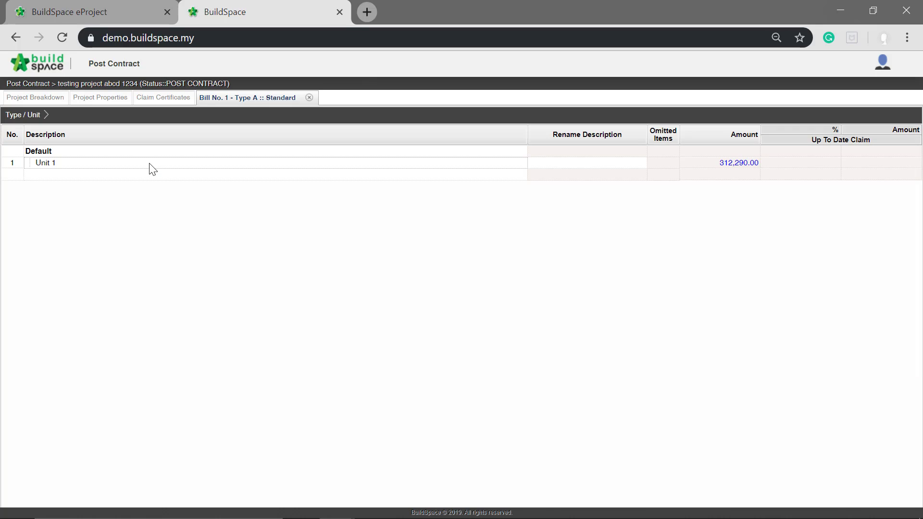
double_click(149, 164)
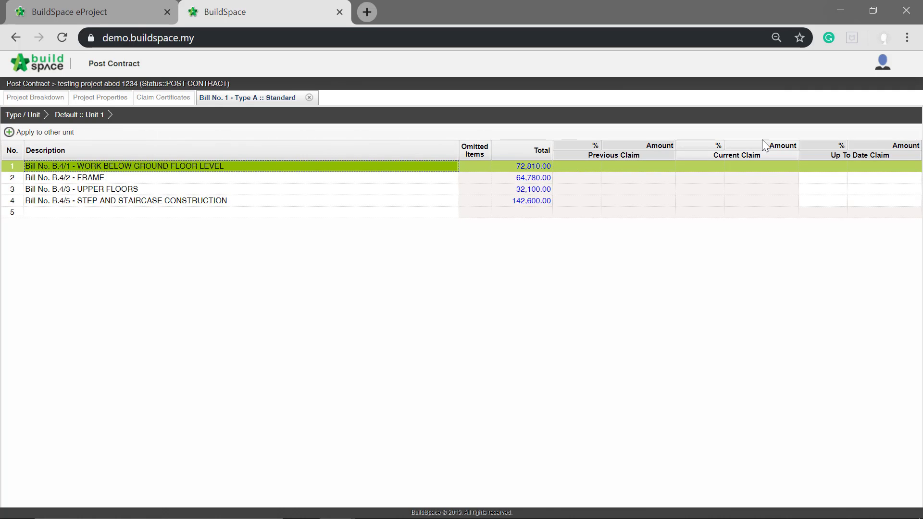
- Set the up to date claim percentage of Bill No. B.4/1 - WORK BELOW GROUND FLOOR LEVEL to 10%
click(832, 180)
click(827, 190)
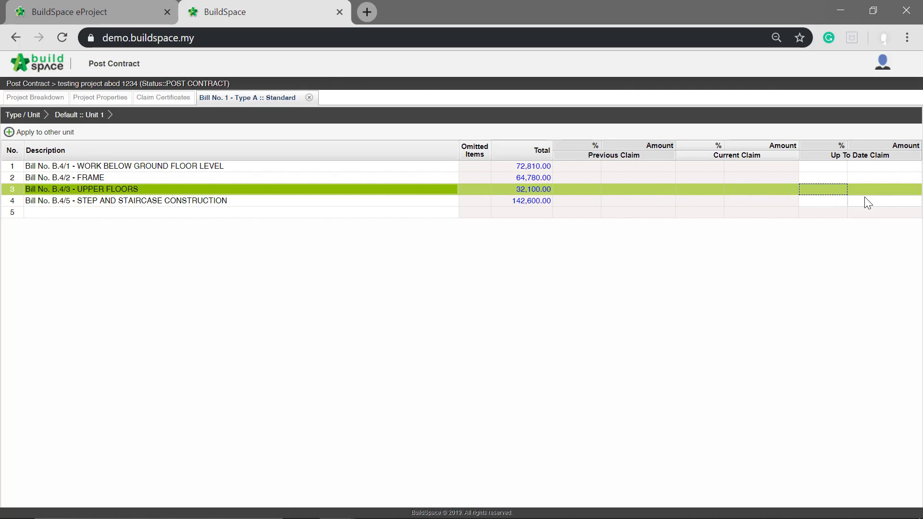
click(868, 202)
click(833, 170)
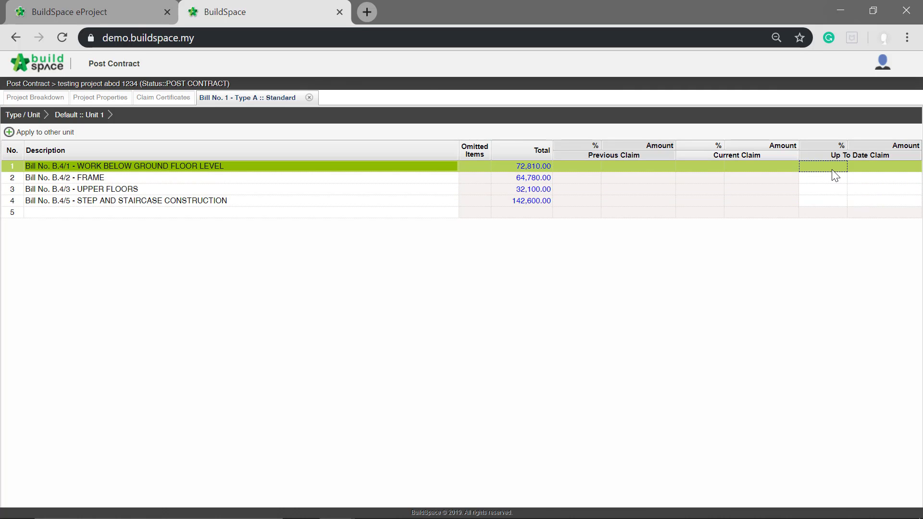
double_click(834, 171)
text(1)
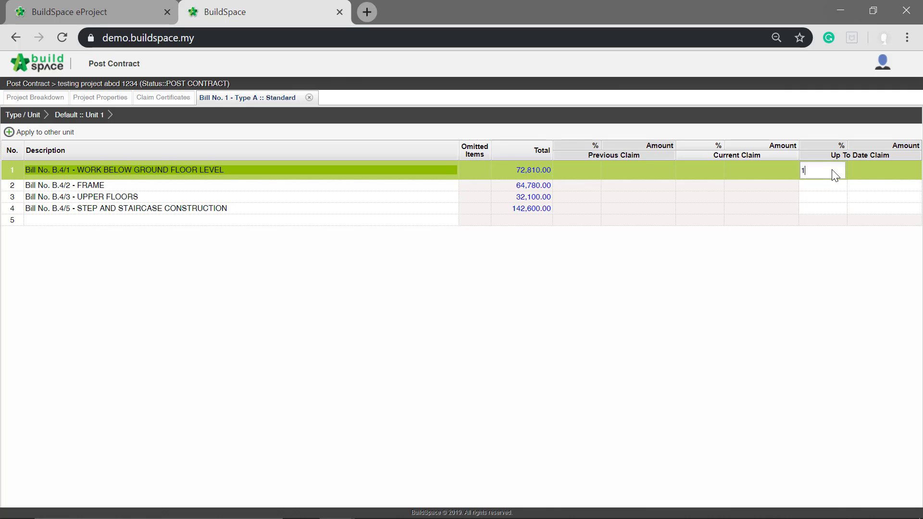
text(0)
key(Return)
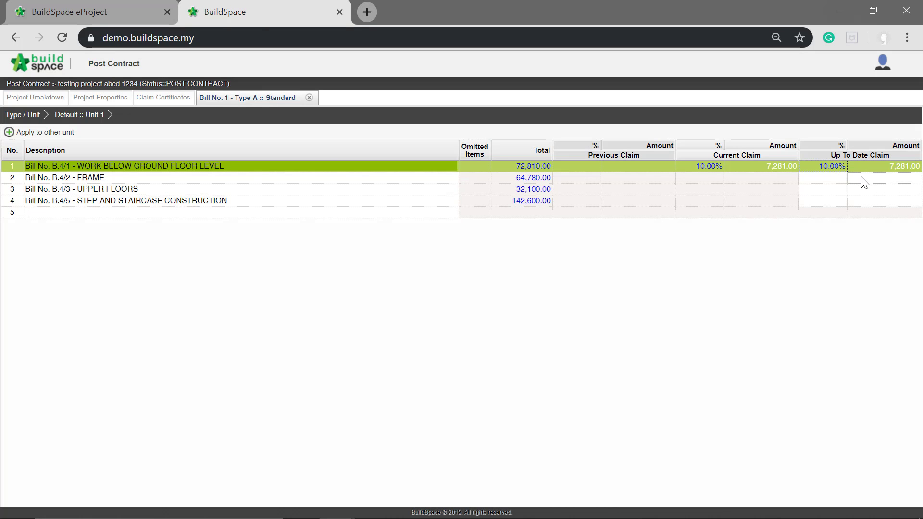
- Enter an up to date claim amount of about 10,000 for Bill No. B.4/2 - FRAME
click(862, 178)
double_click(862, 178)
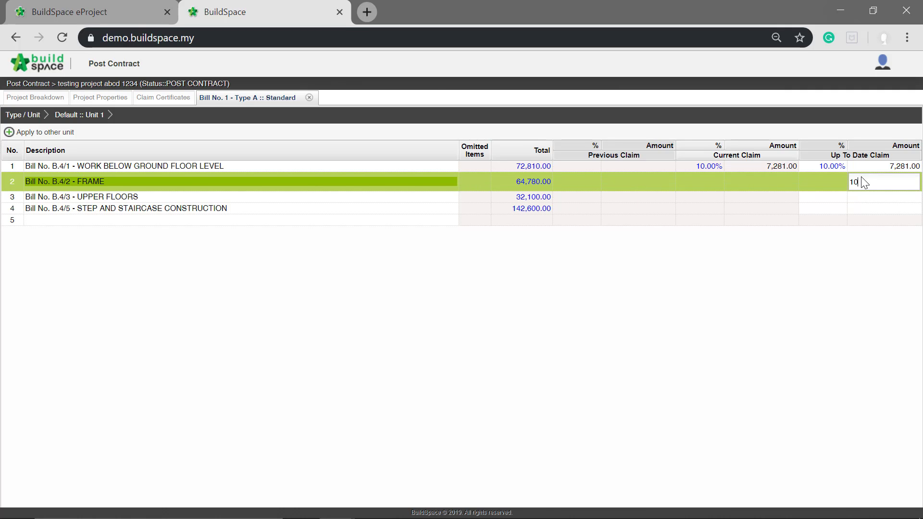
key(Return)
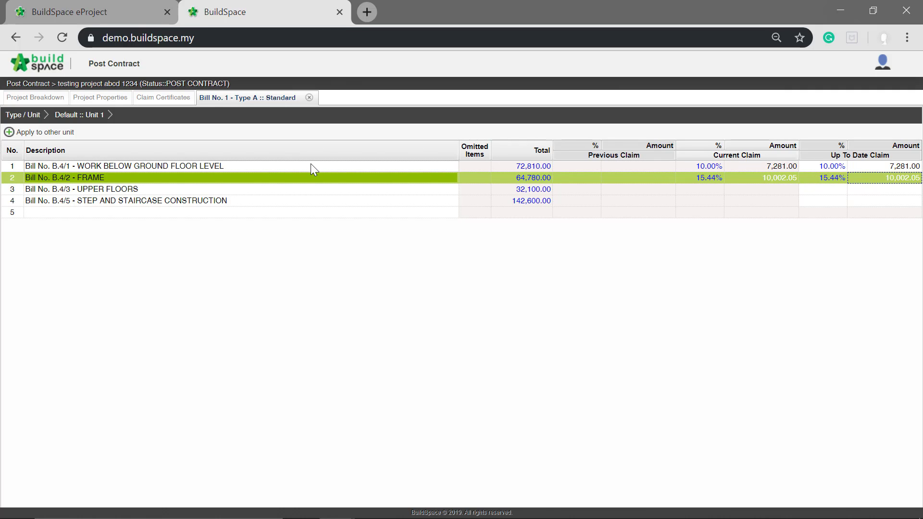
- Open the item list of Bill No. B.4/3 - UPPER FLOORS
click(278, 190)
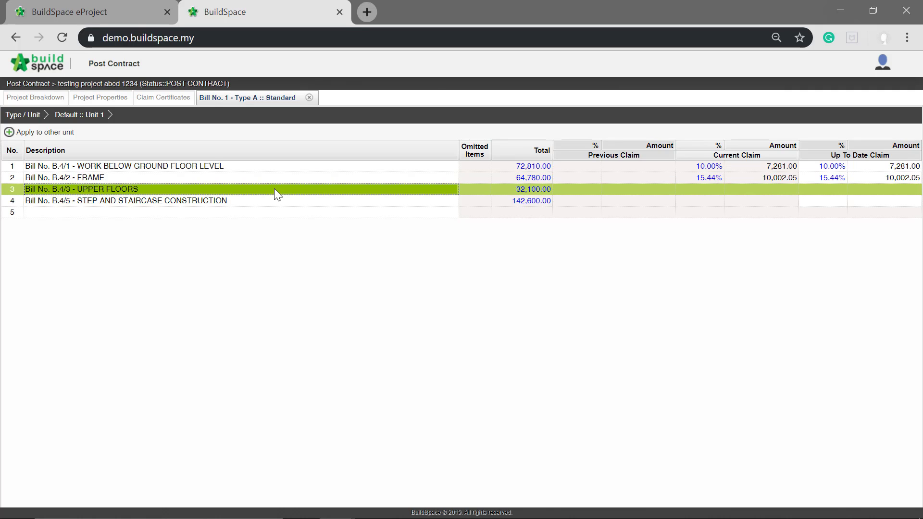
double_click(275, 190)
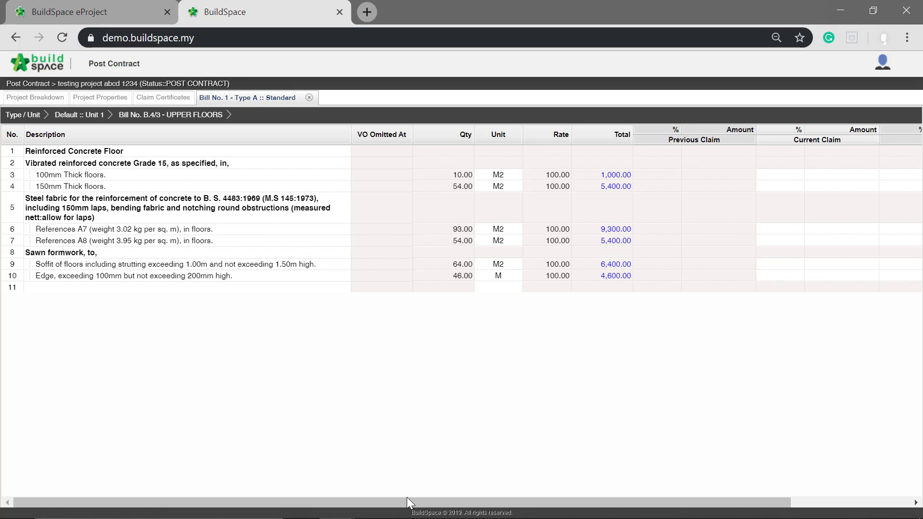
drag(406, 497, 708, 489)
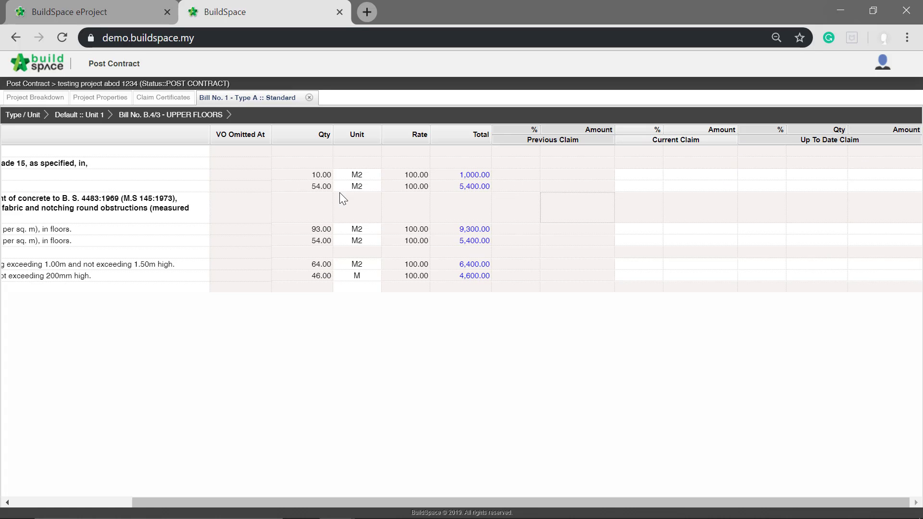
- Set the up to date claim percentage of the 100mm Thick floors item to 25%
click(49, 186)
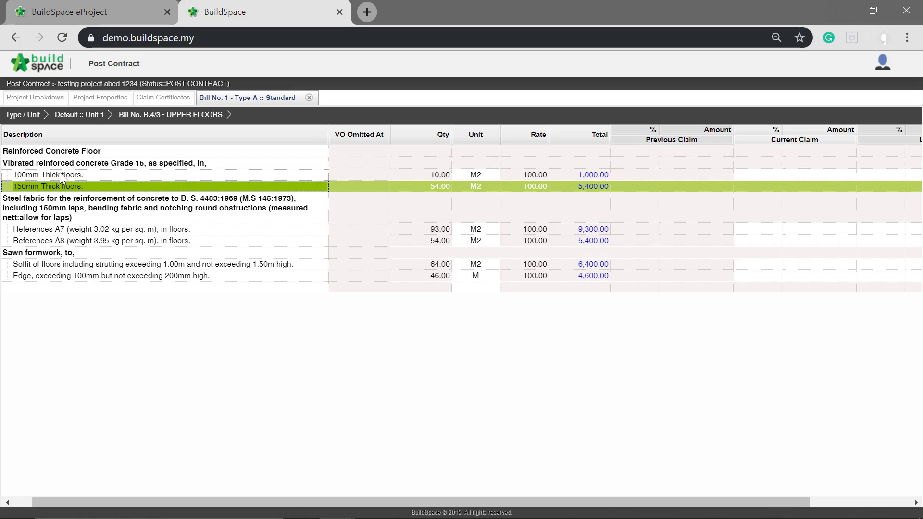
click(48, 174)
drag(266, 500, 411, 501)
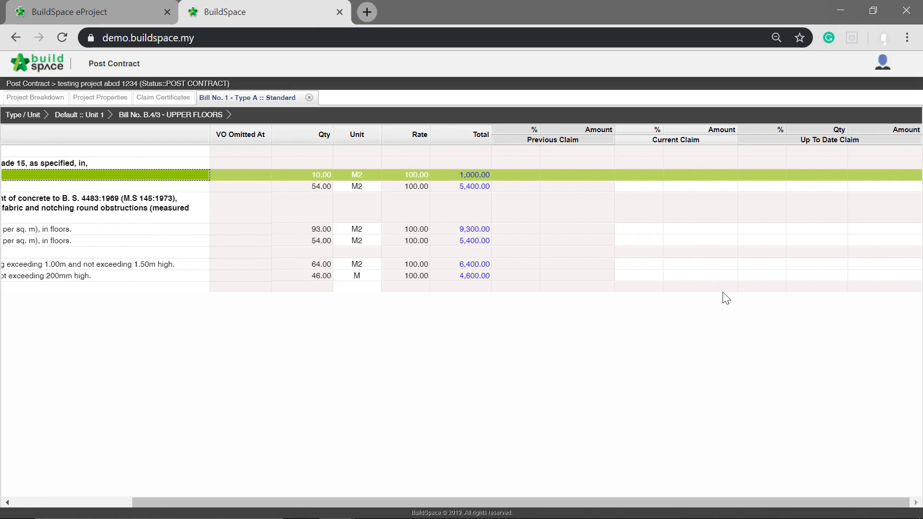
click(760, 178)
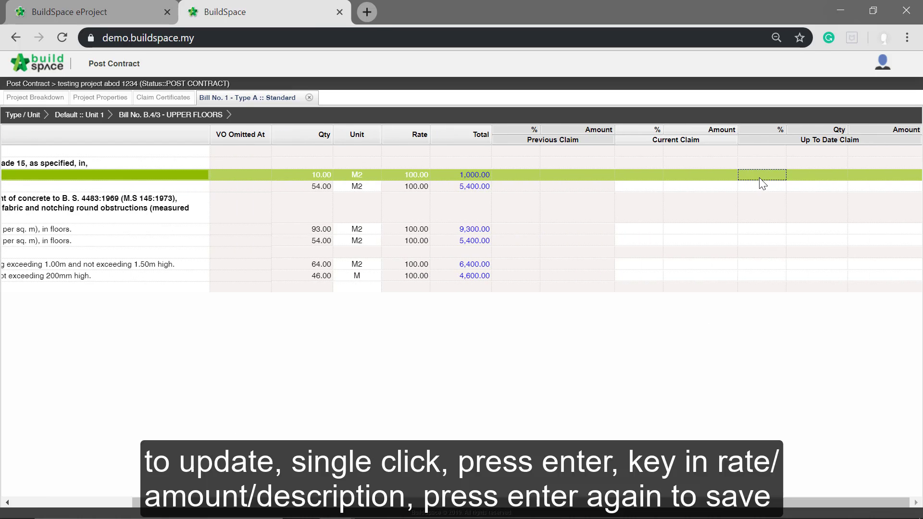
key(Return)
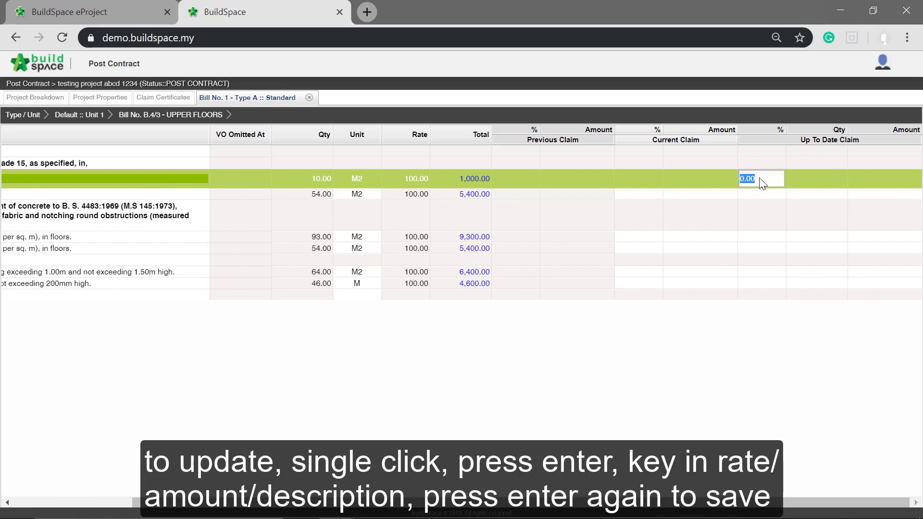
text(25)
key(Return)
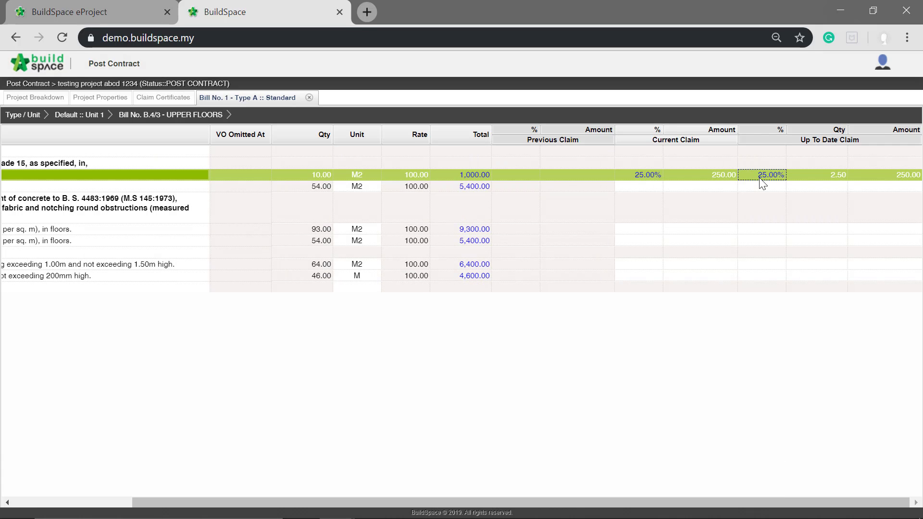
- Set the up to date claim quantity of the 150mm Thick floors item to 20
click(806, 192)
click(803, 187)
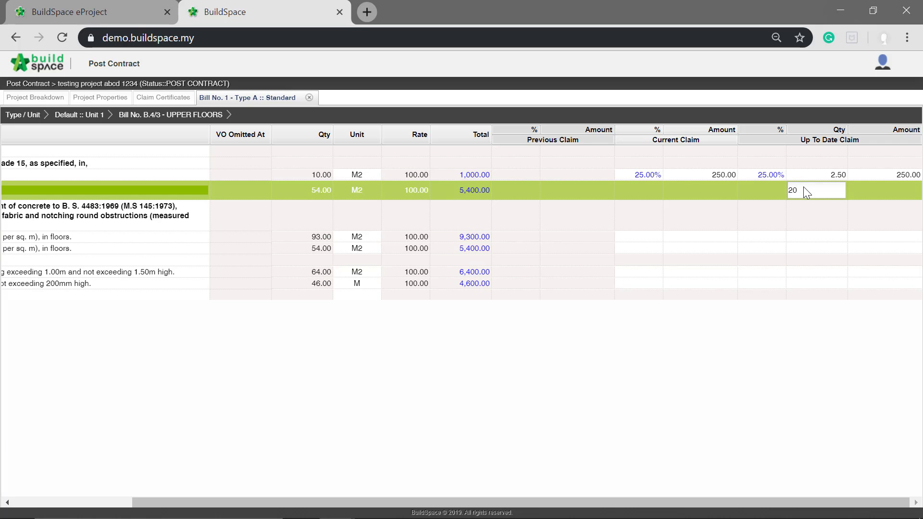
key(Return)
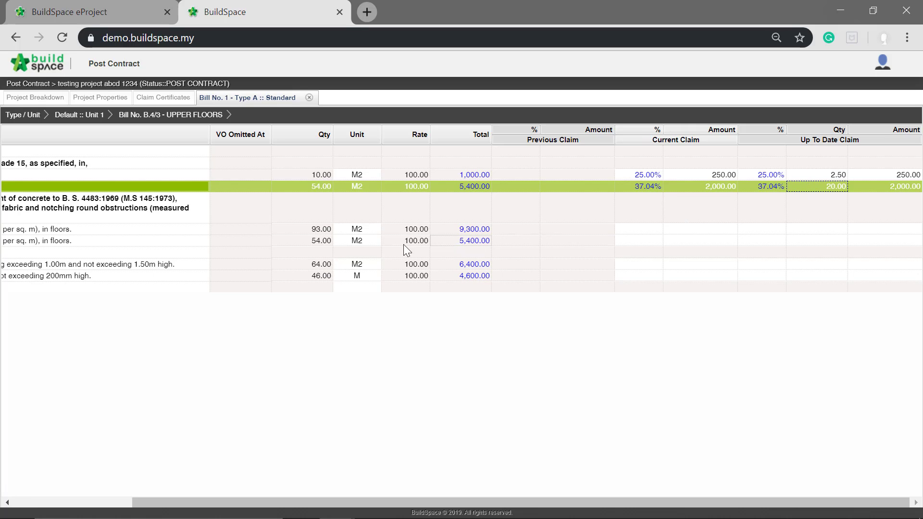
- Set the up to date claim amount of the References A7 steel fabric item to 3,000
click(875, 228)
click(875, 228)
text(3,00)
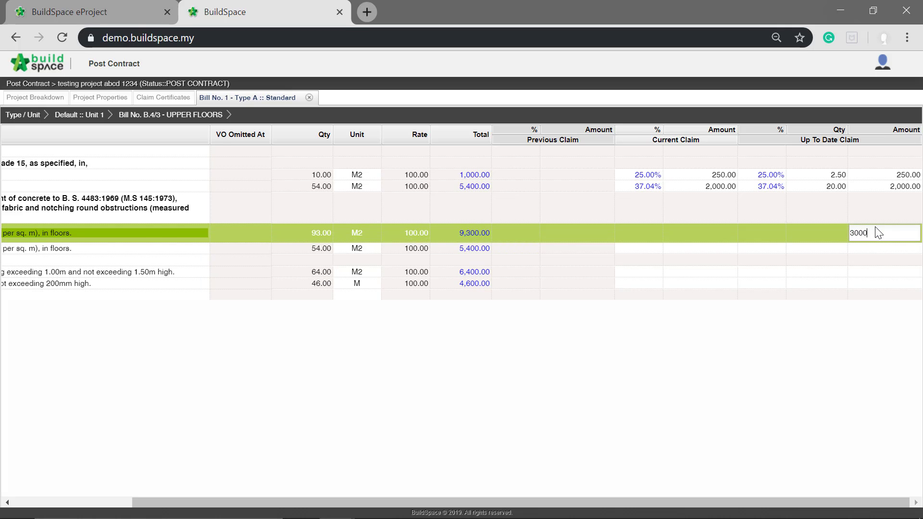
text(0)
key(Return)
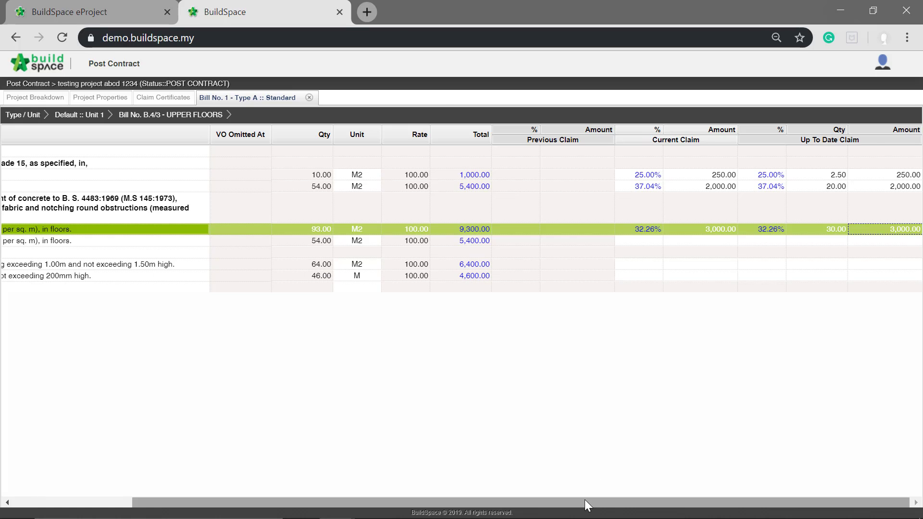
- Return to the project breakdown and reload it to update the bills' claim figures
drag(585, 501, 371, 466)
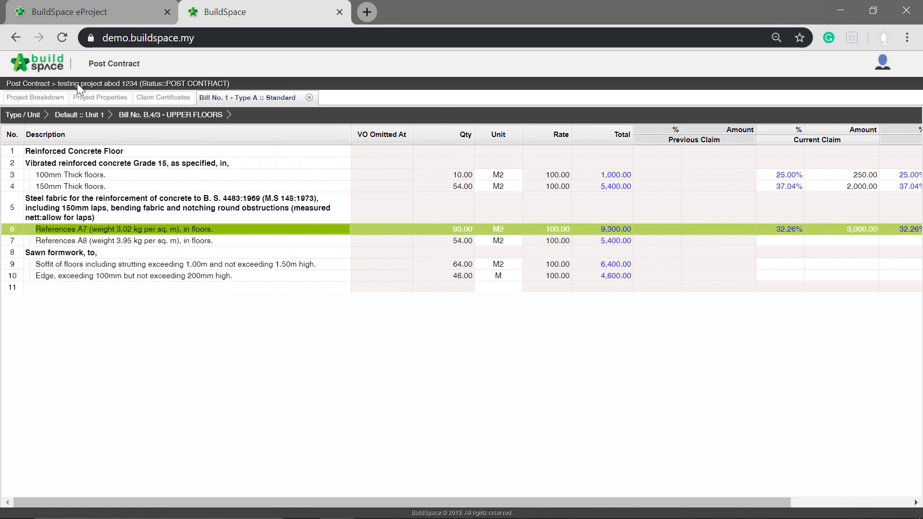
click(23, 99)
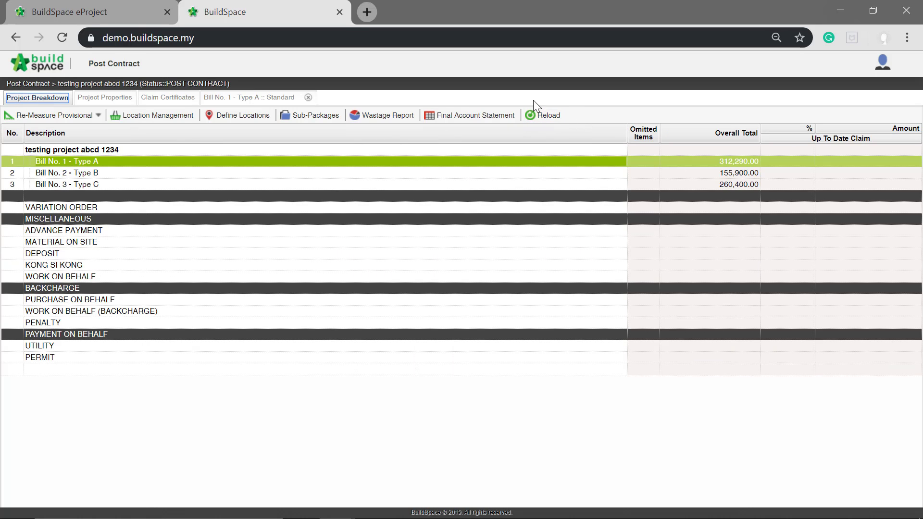
click(538, 120)
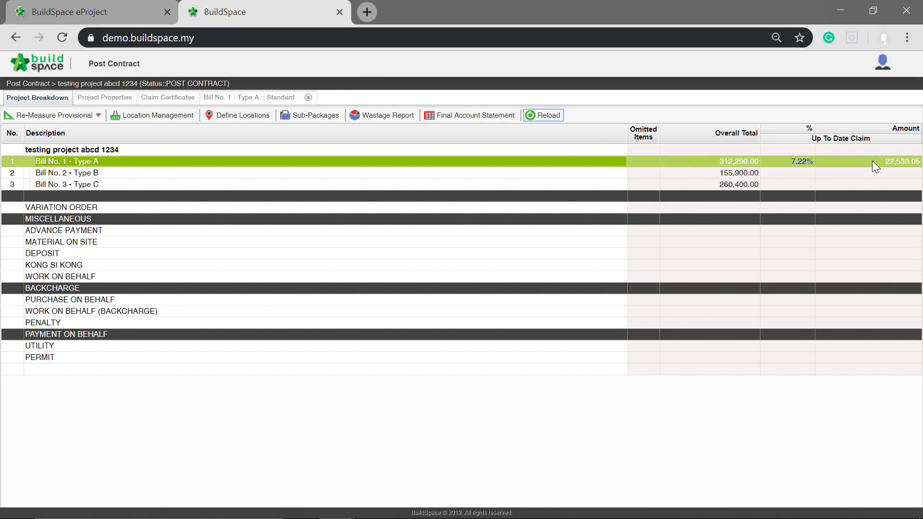
click(861, 174)
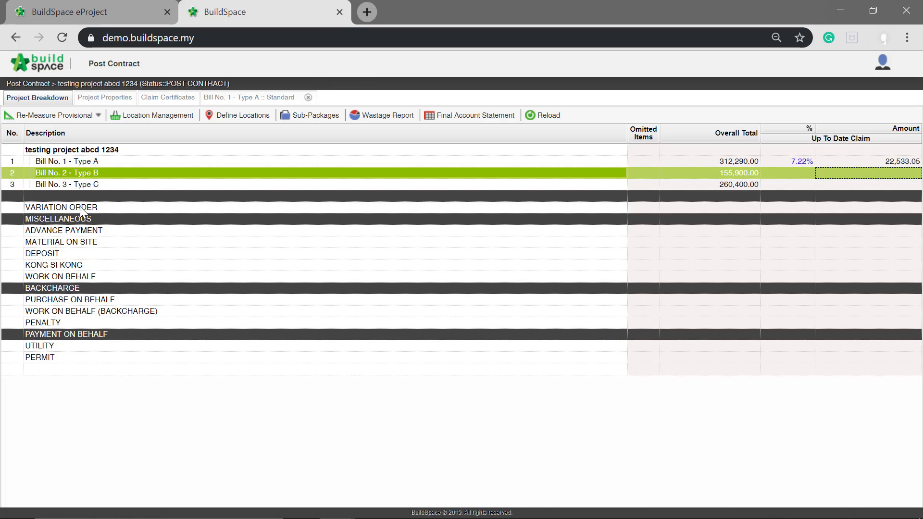
- Open the project's variation orders and add one with the description "V.O 1"
double_click(64, 207)
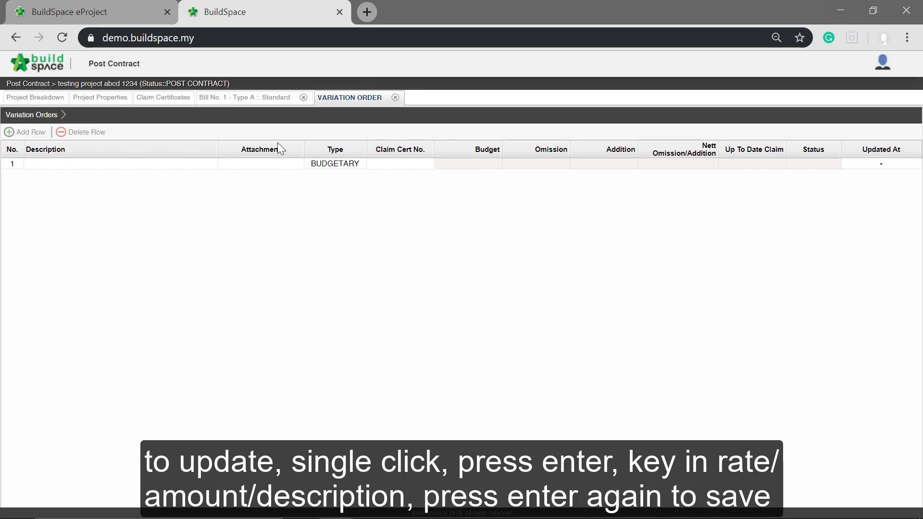
click(133, 160)
key(Return)
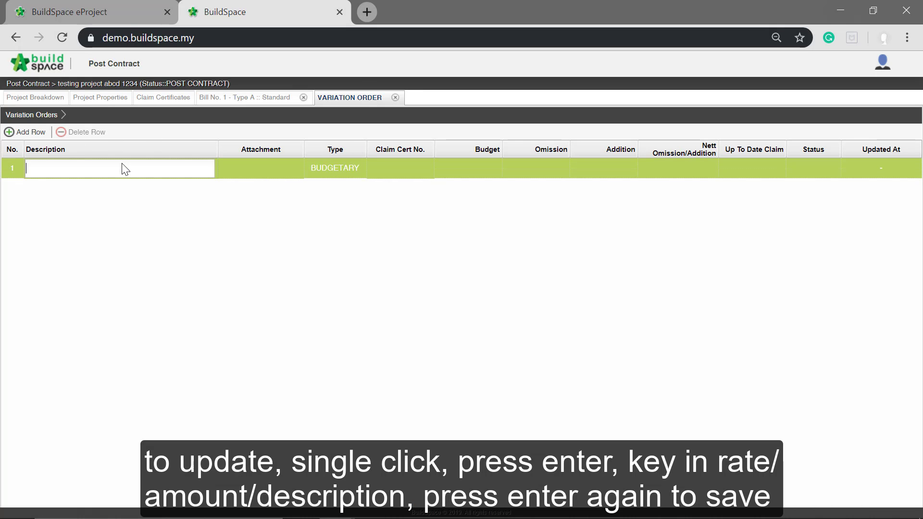
text(V.O 1)
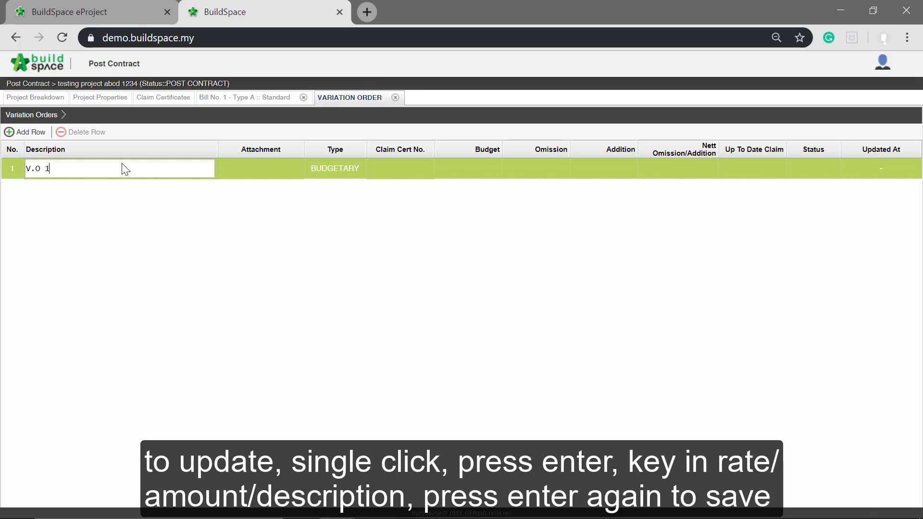
key(Return)
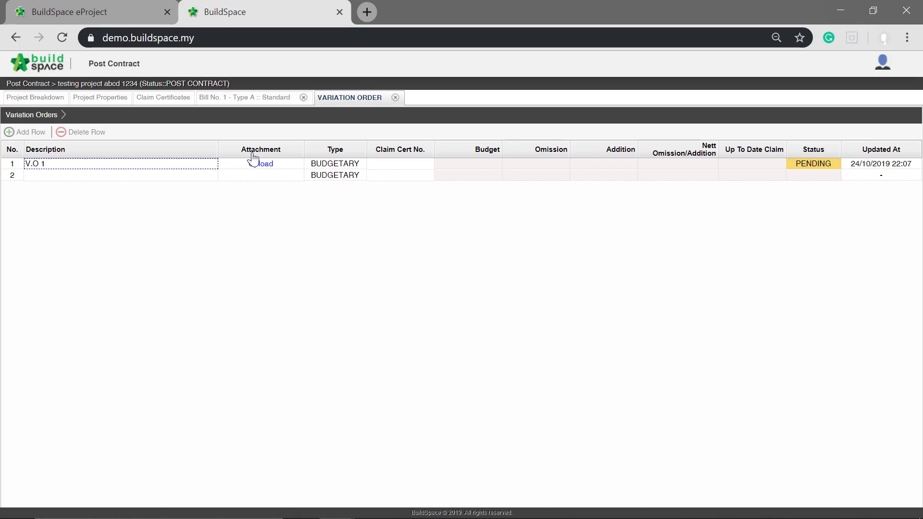
- Open variation order V.O 1 and add an item with the description "Item V.O 1"
double_click(121, 166)
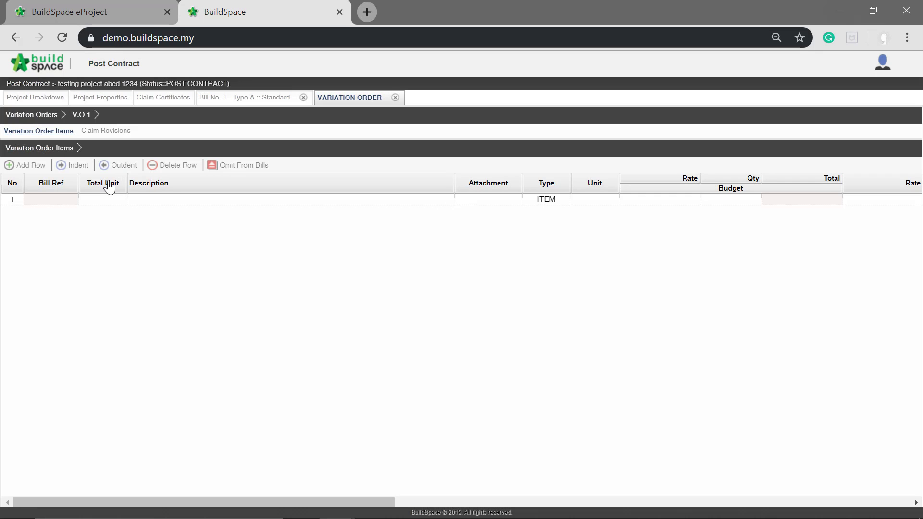
click(251, 200)
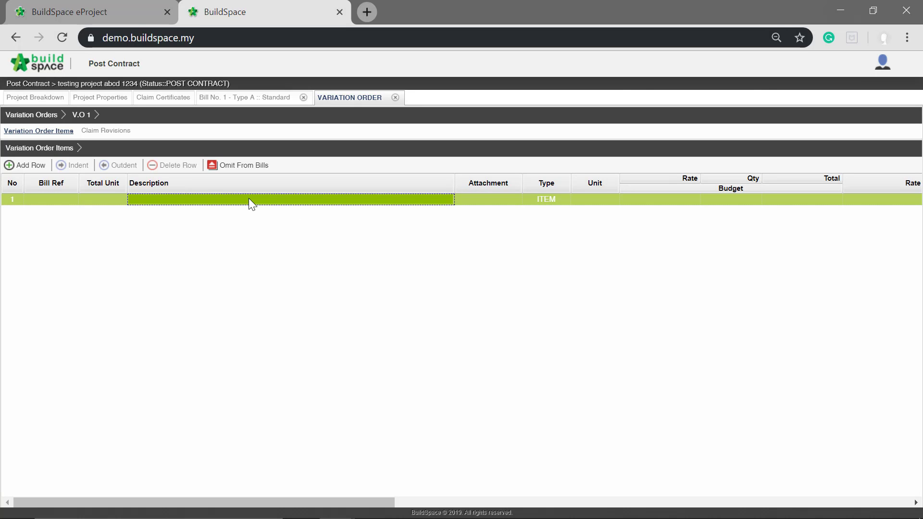
click(250, 199)
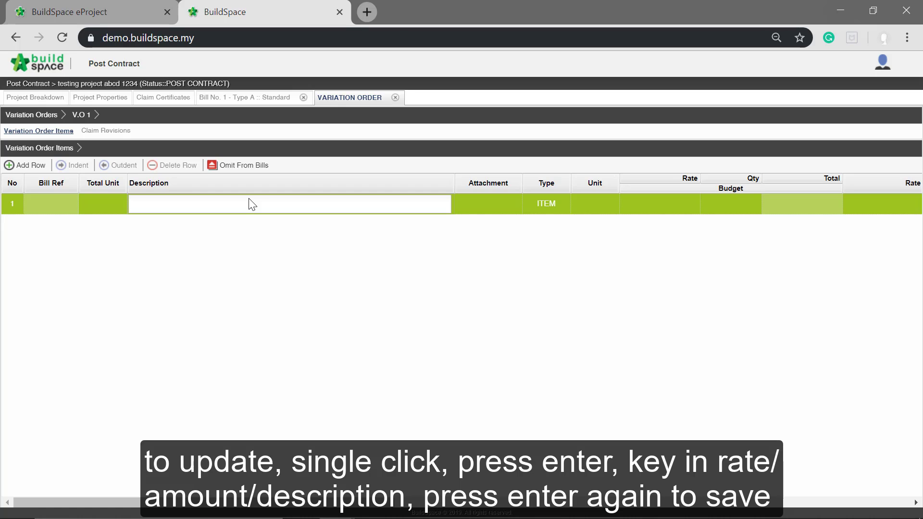
text(ad)
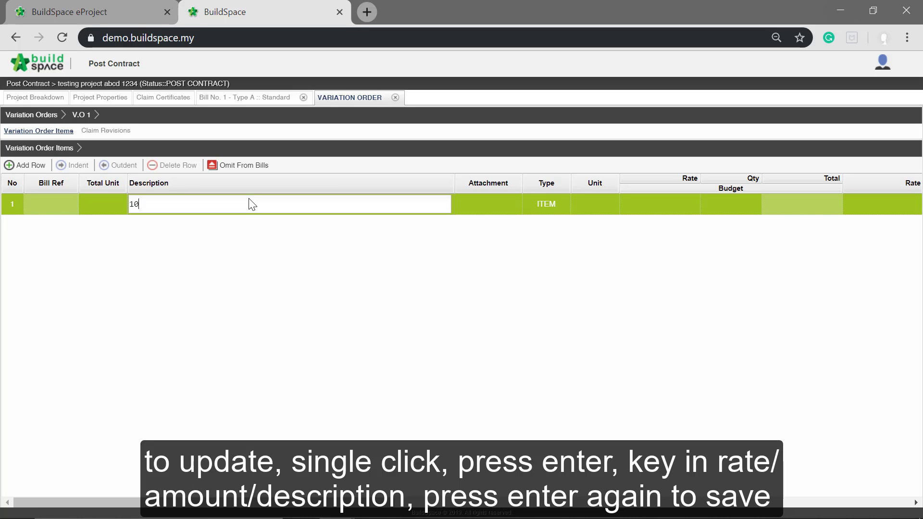
key(BackSpace)
key(BackSpace)
text(Item)
key(Return)
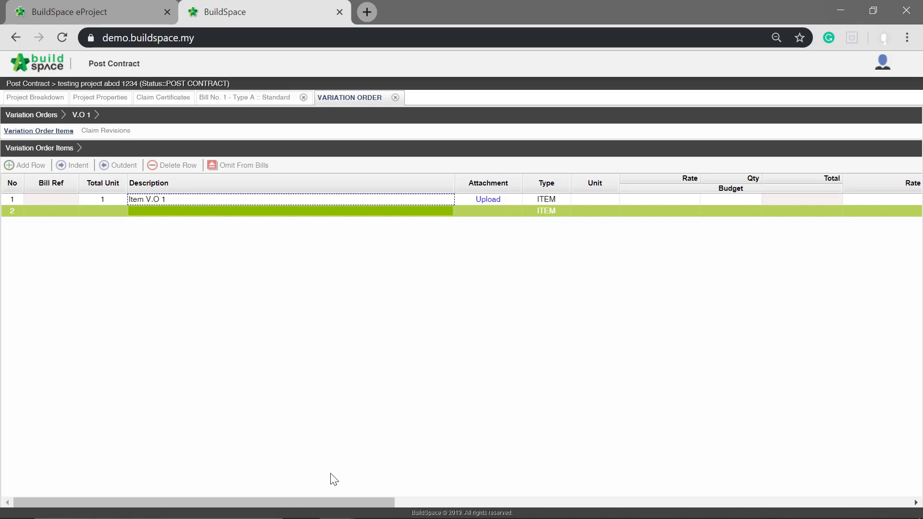
- Give Item V.O 1 a budget rate of 100 and a budget quantity of 10
drag(347, 501, 493, 489)
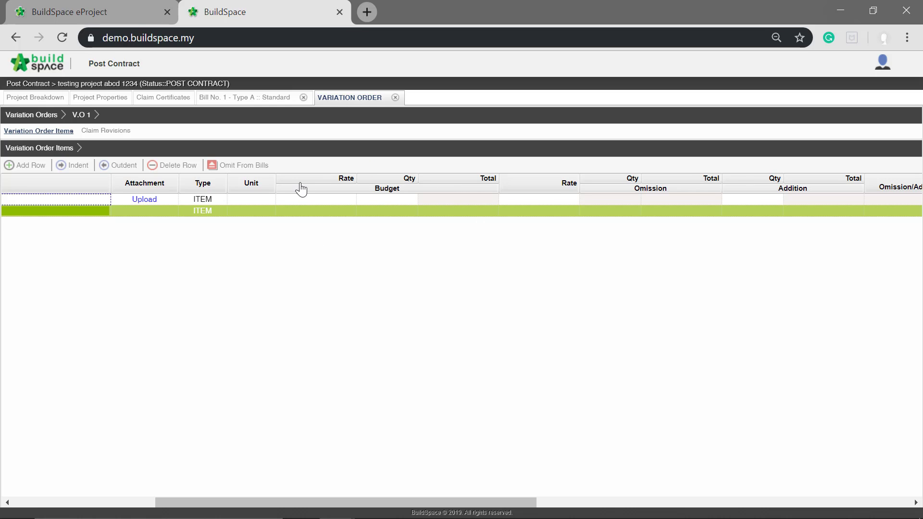
double_click(301, 199)
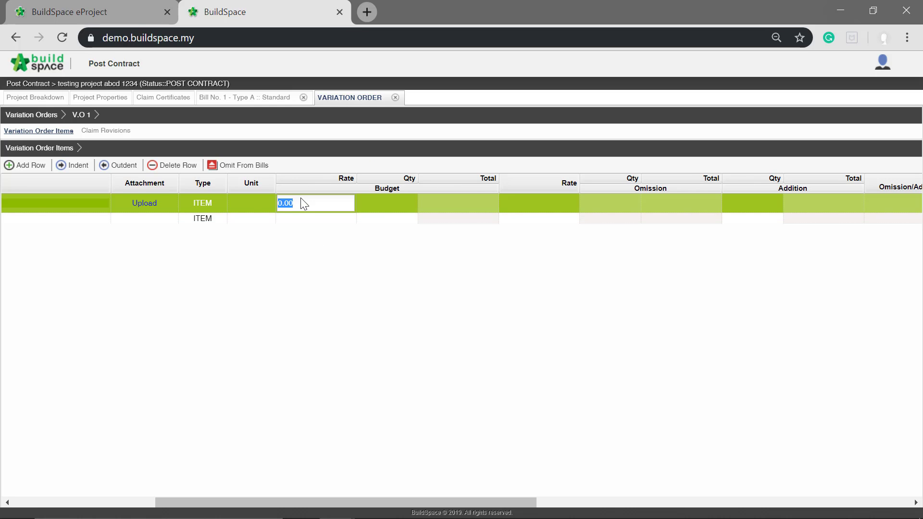
key(Tab)
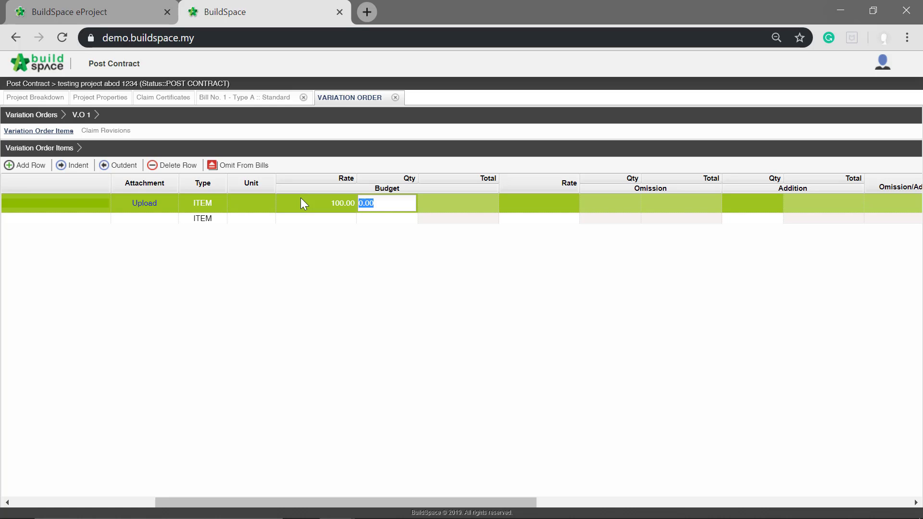
text(10)
key(Tab)
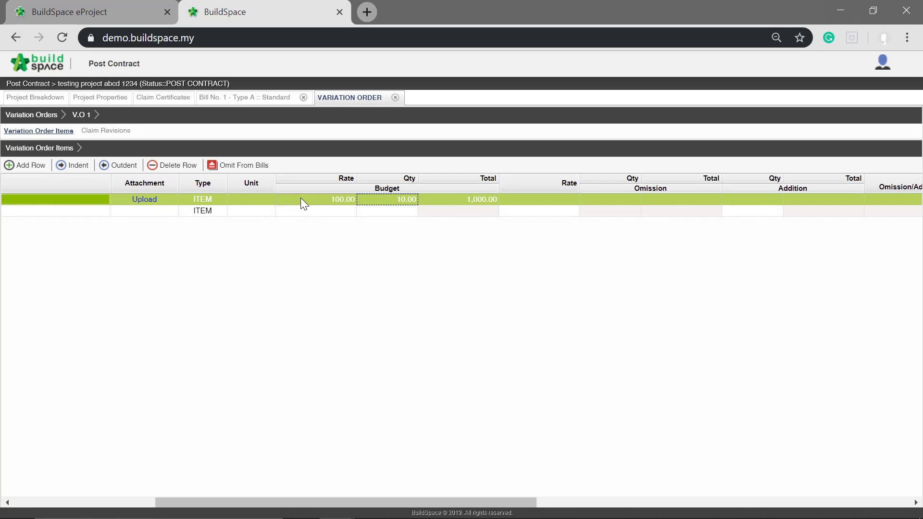
click(352, 214)
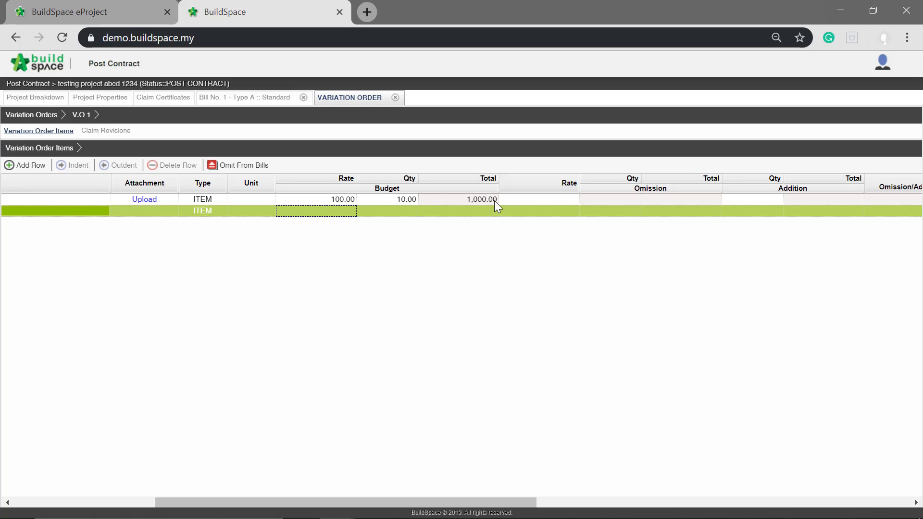
- Set the omission/addition rate of Item V.O 1 to 1,000
drag(374, 501, 524, 490)
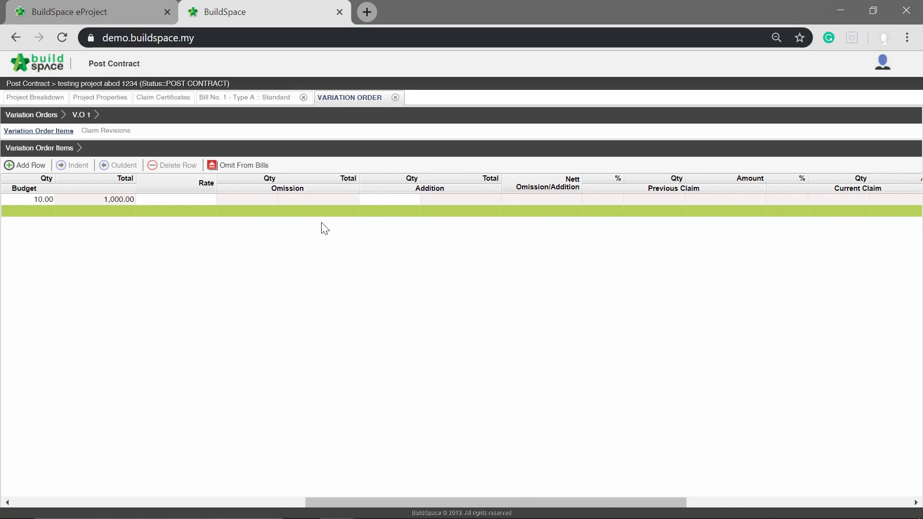
click(189, 202)
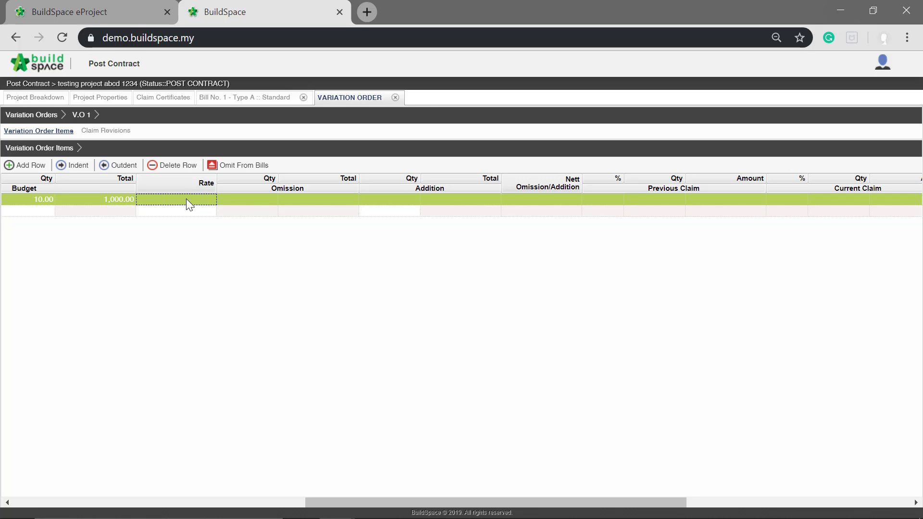
double_click(186, 198)
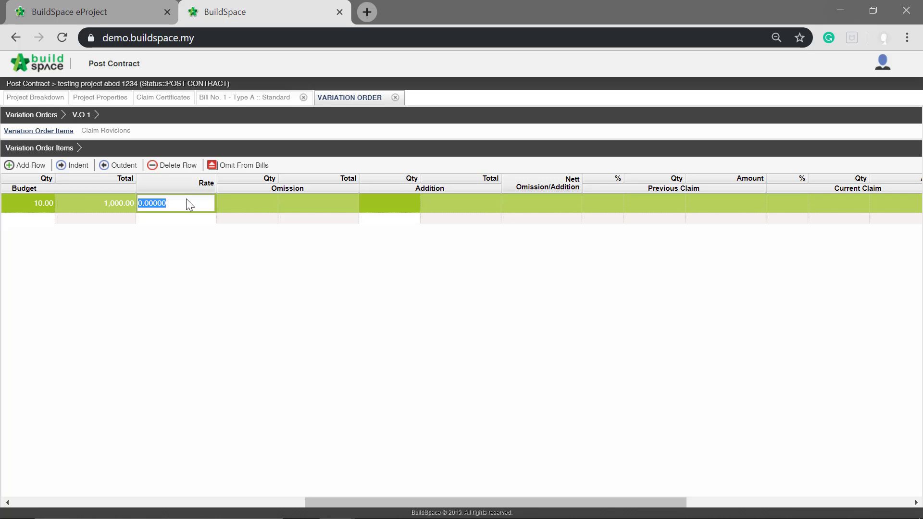
text(1000)
key(Tab)
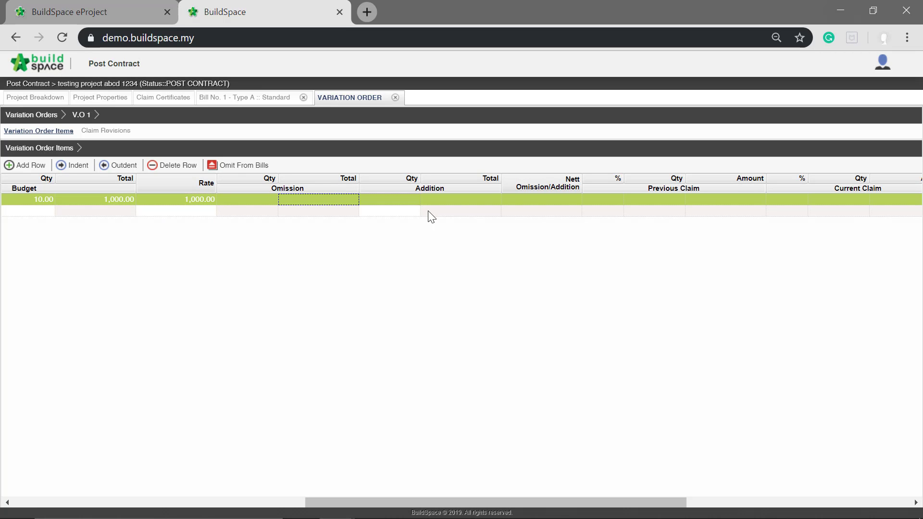
- Set the addition quantity of Item V.O 1 to 10
click(398, 196)
click(398, 196)
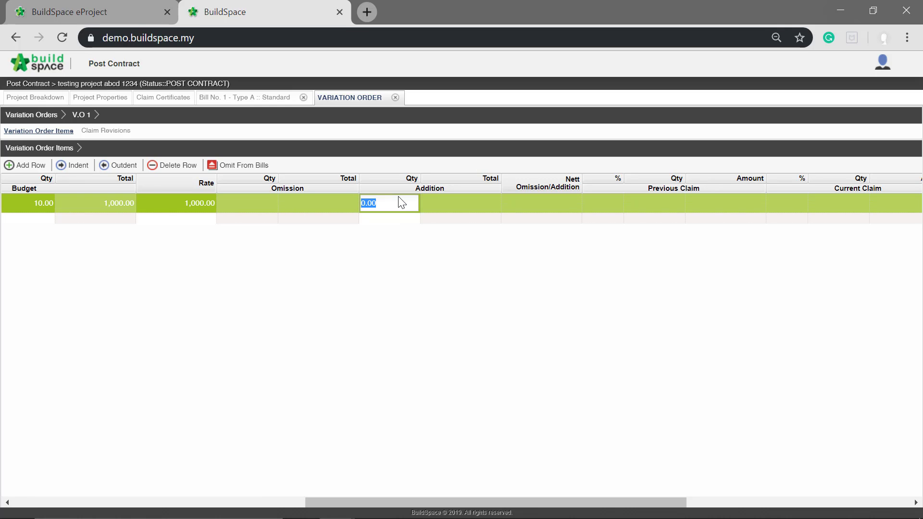
text(10)
key(Return)
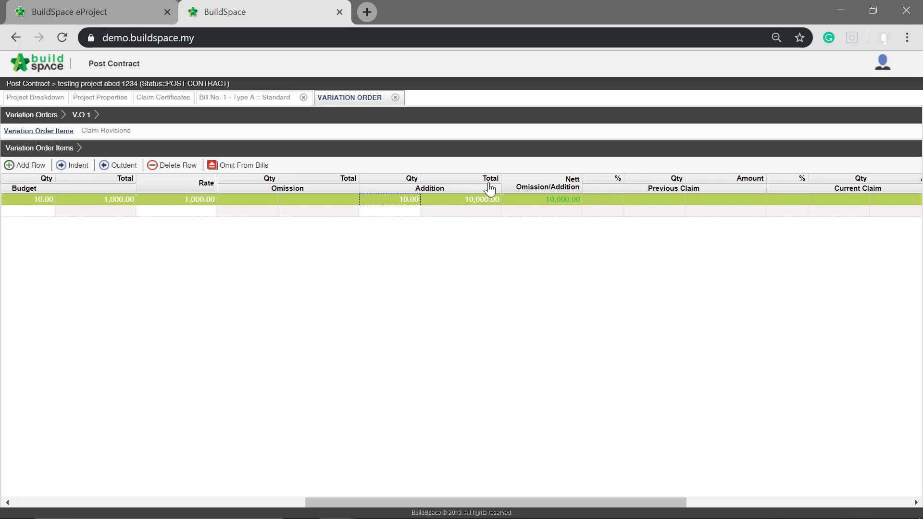
- Omit the oversite excavation item 1/1 D from Bill No. 2 - Type B, Unit 1, Bill No. B.4/1, importing it into V.O 1
drag(478, 503, 26, 414)
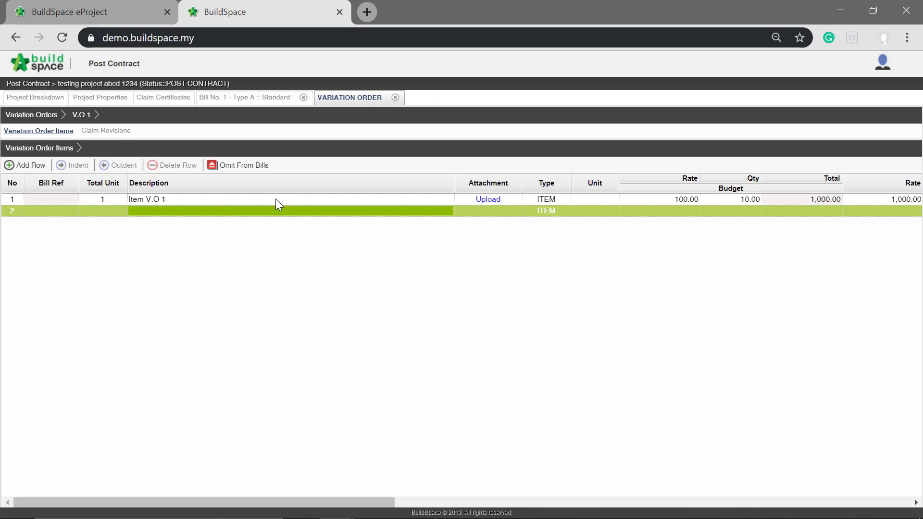
click(233, 166)
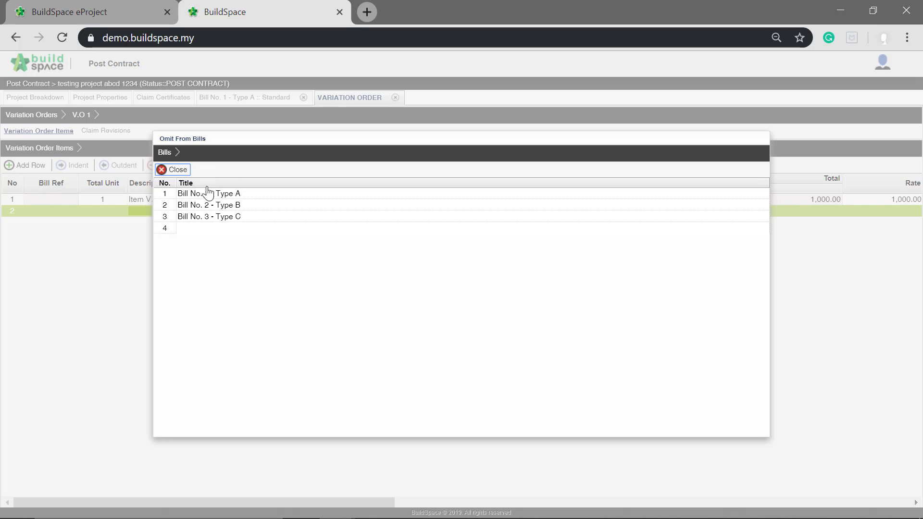
double_click(211, 206)
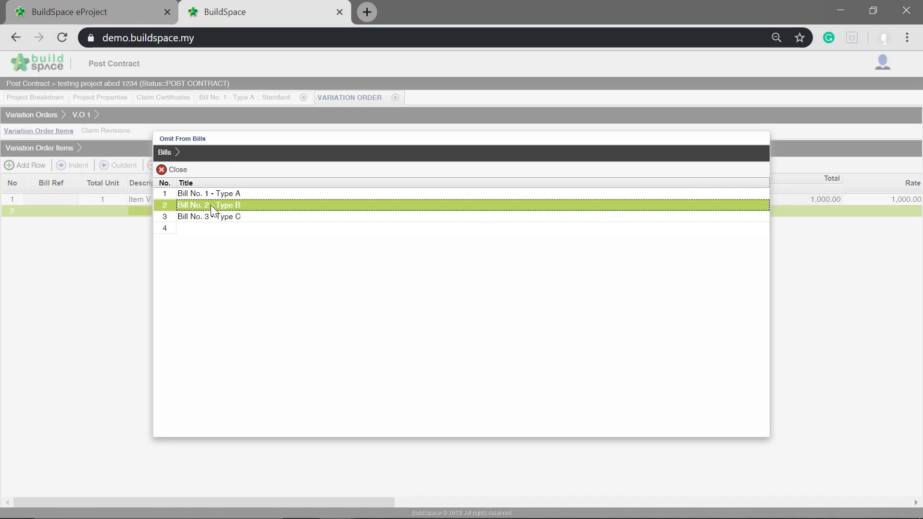
double_click(212, 206)
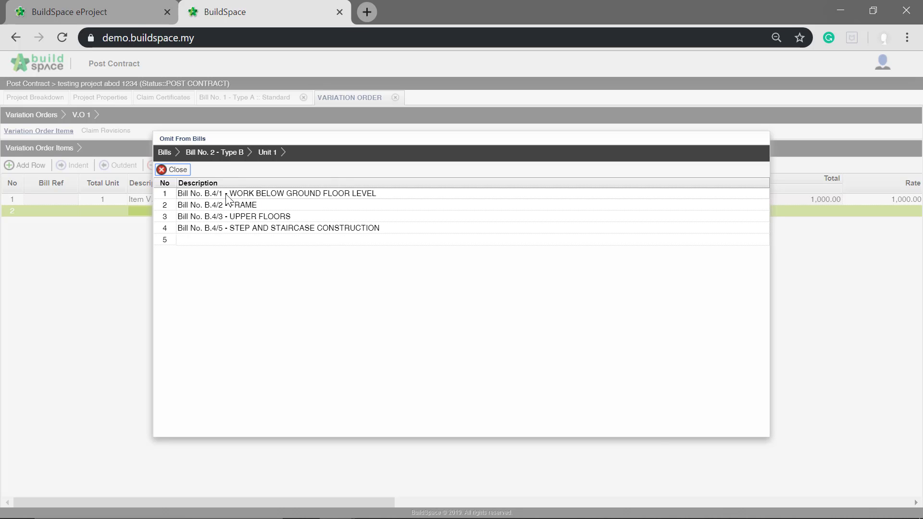
double_click(243, 194)
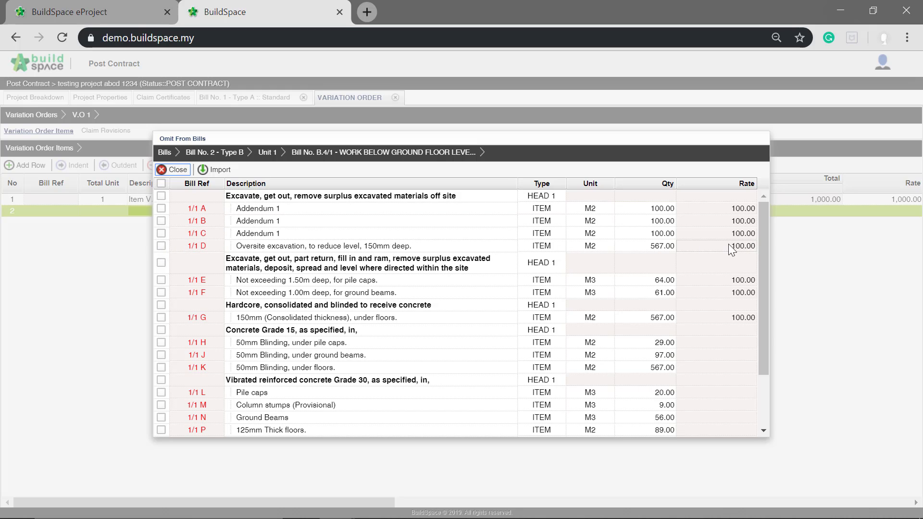
click(161, 246)
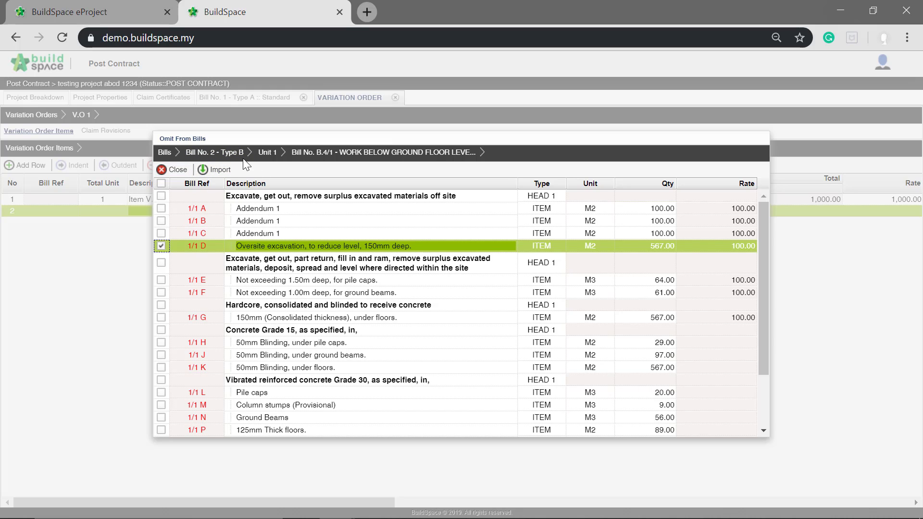
click(226, 170)
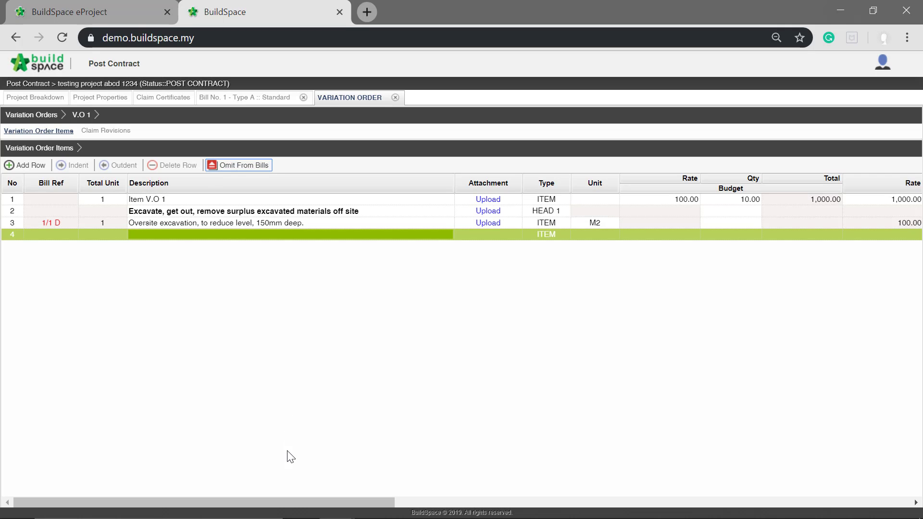
- Set the addition quantity of the imported oversite excavation item to 600
drag(288, 502, 516, 489)
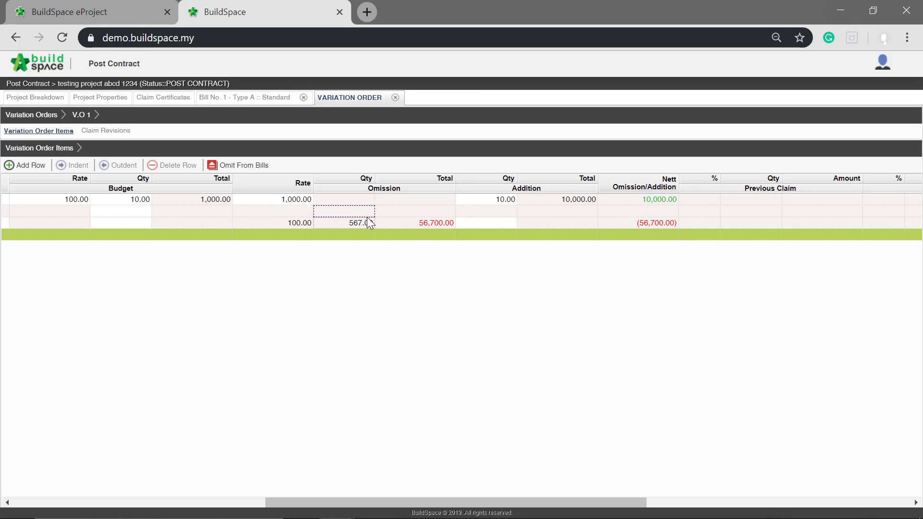
click(496, 225)
double_click(494, 221)
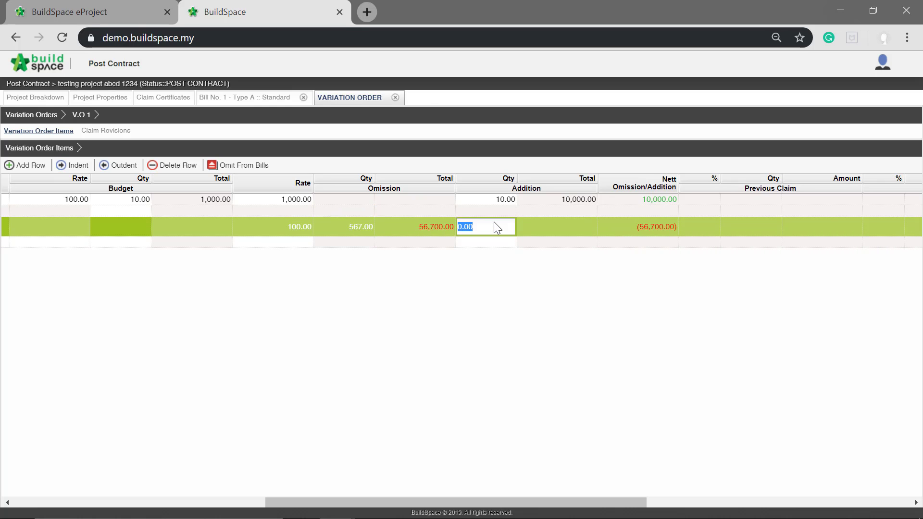
text(600)
key(Return)
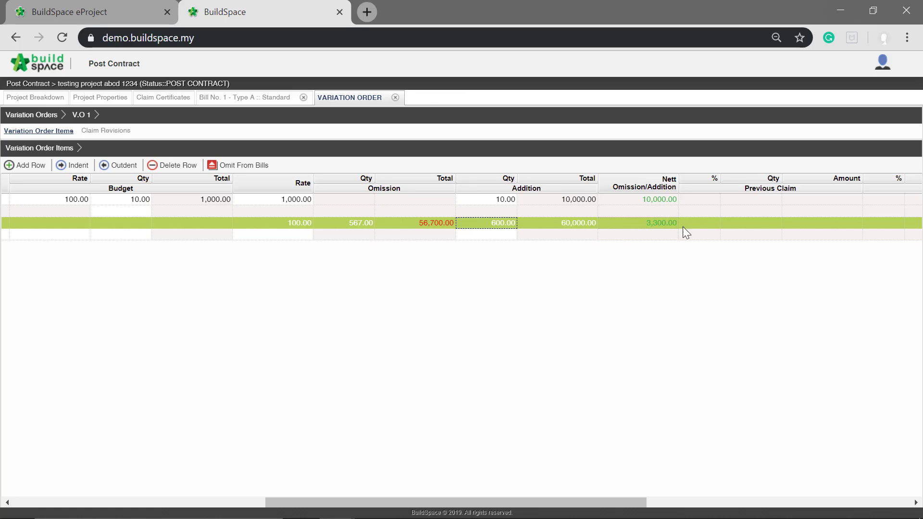
click(702, 208)
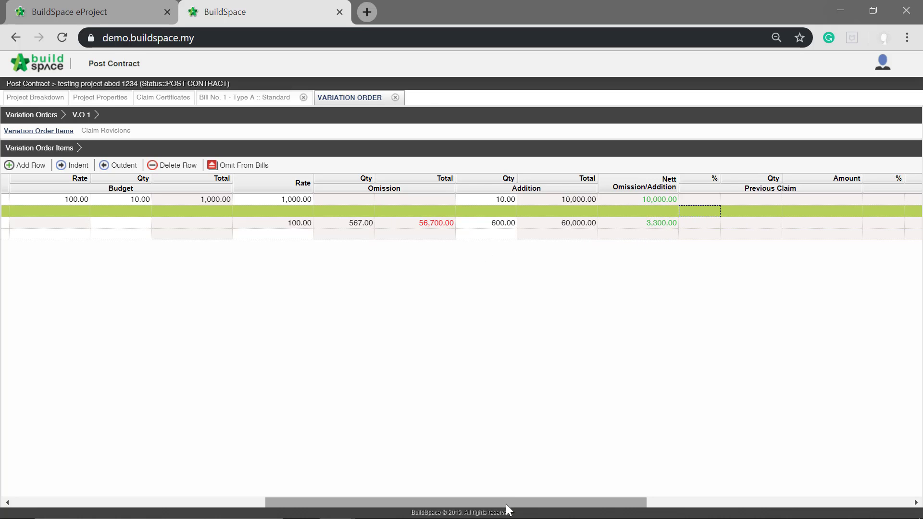
- Return to the variation orders list and attach the file Testing_Project_Abcd_1234.ebq to V.O 1
drag(506, 504, 487, 513)
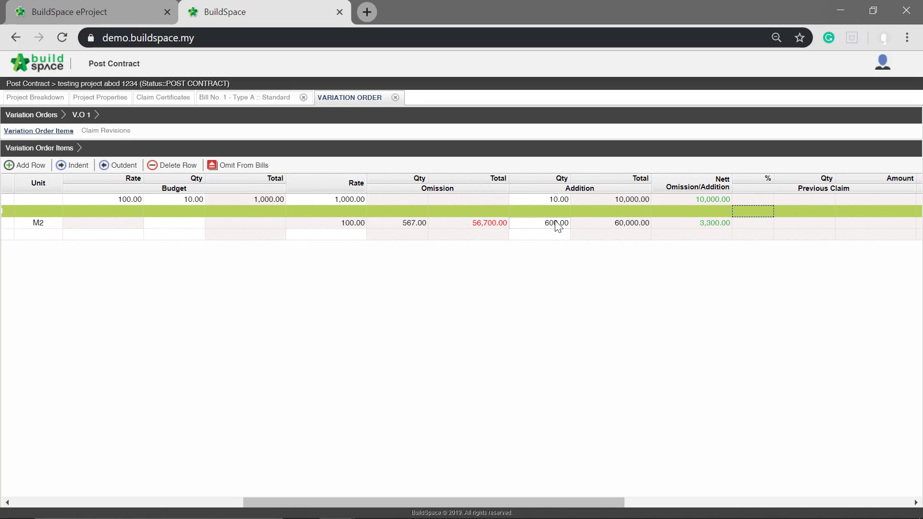
scroll(557, 226, left, 10)
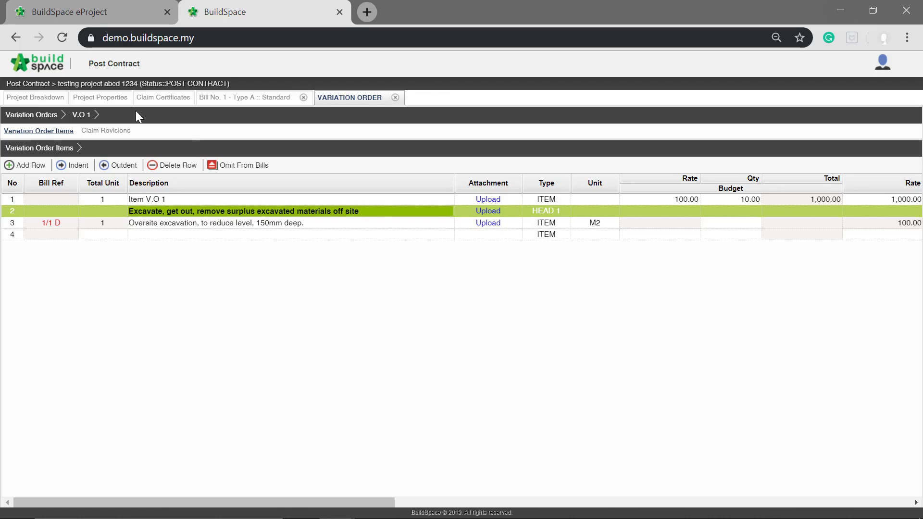
click(81, 115)
click(51, 115)
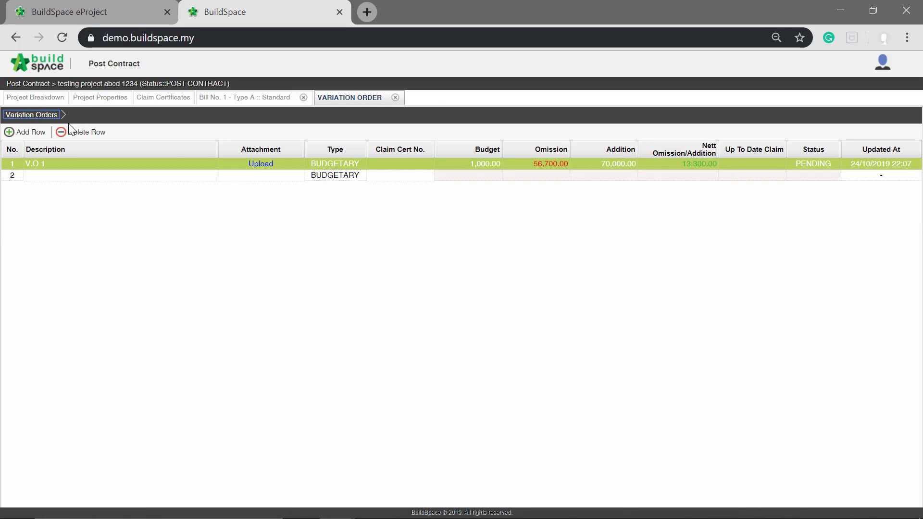
click(524, 178)
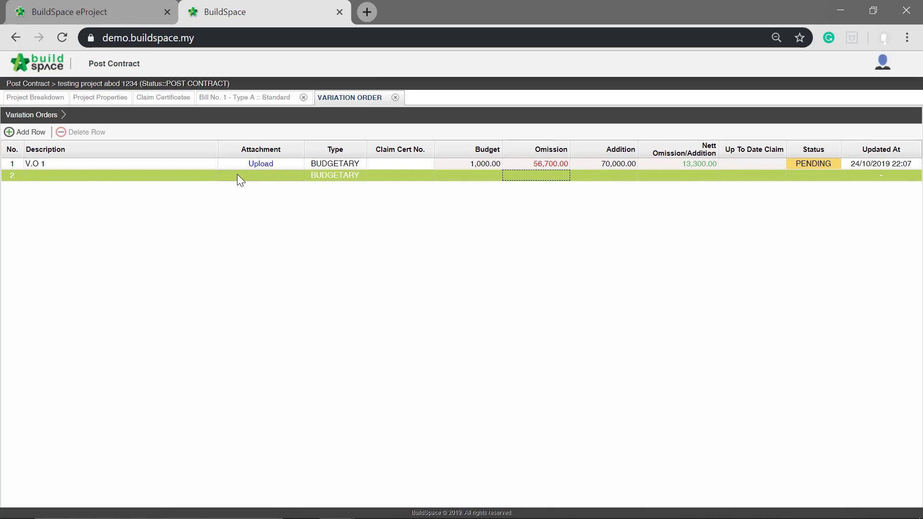
click(268, 166)
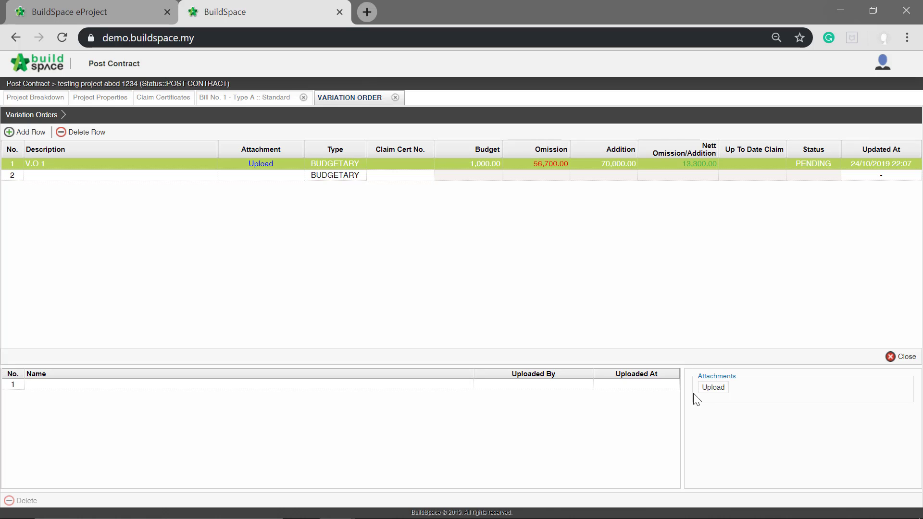
click(724, 391)
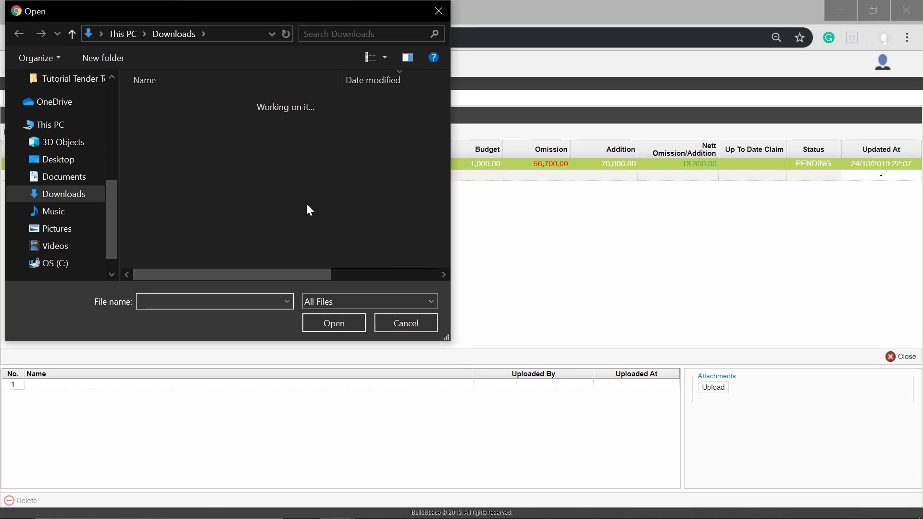
click(264, 151)
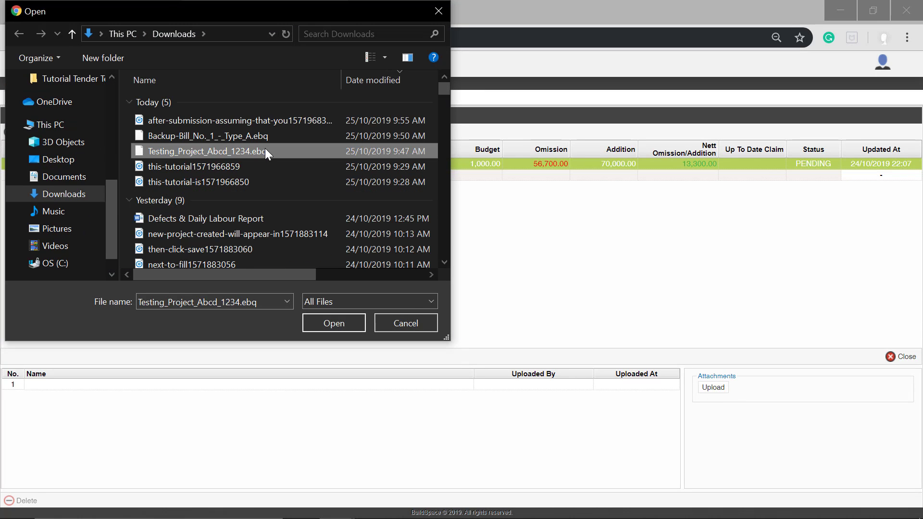
click(325, 325)
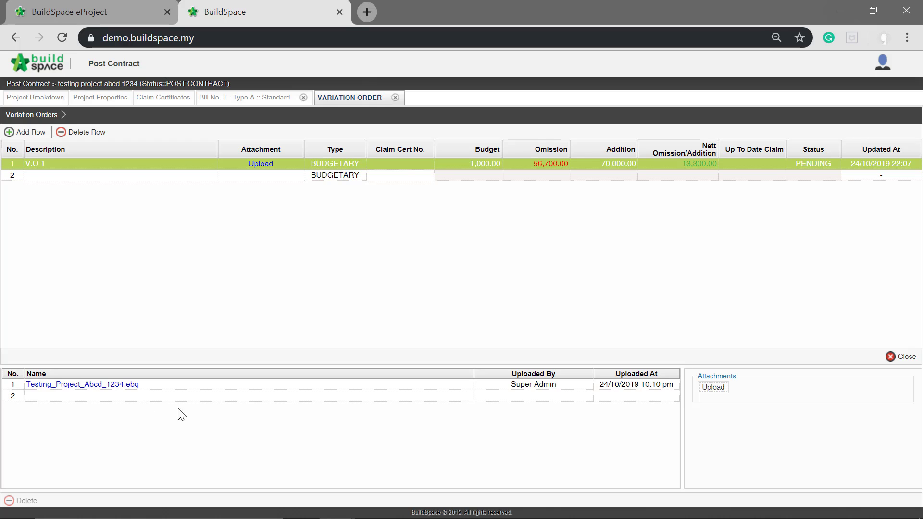
click(898, 357)
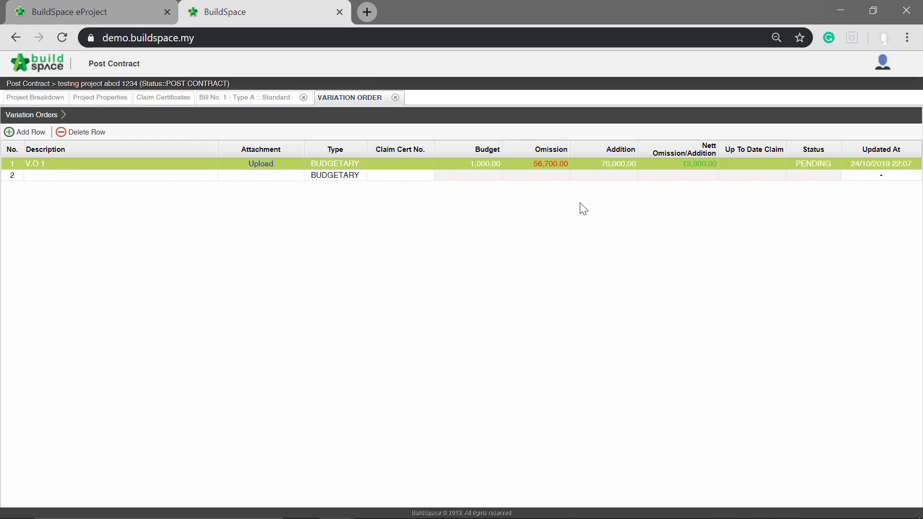
- Change the status of variation order V.O 1 to Approved
click(624, 178)
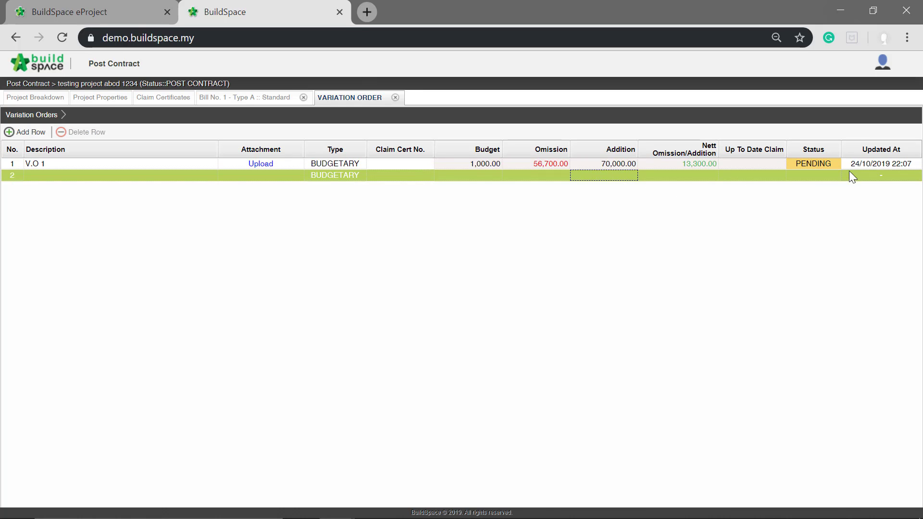
click(817, 164)
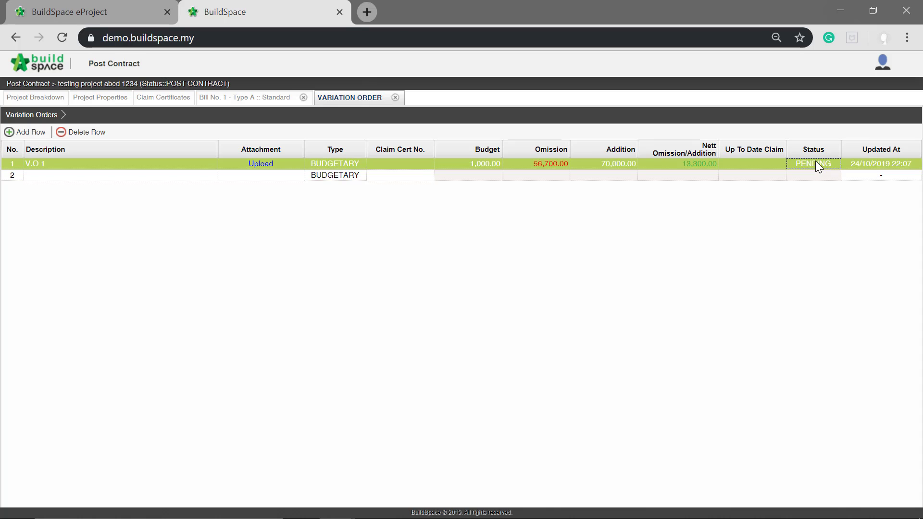
click(816, 165)
click(833, 165)
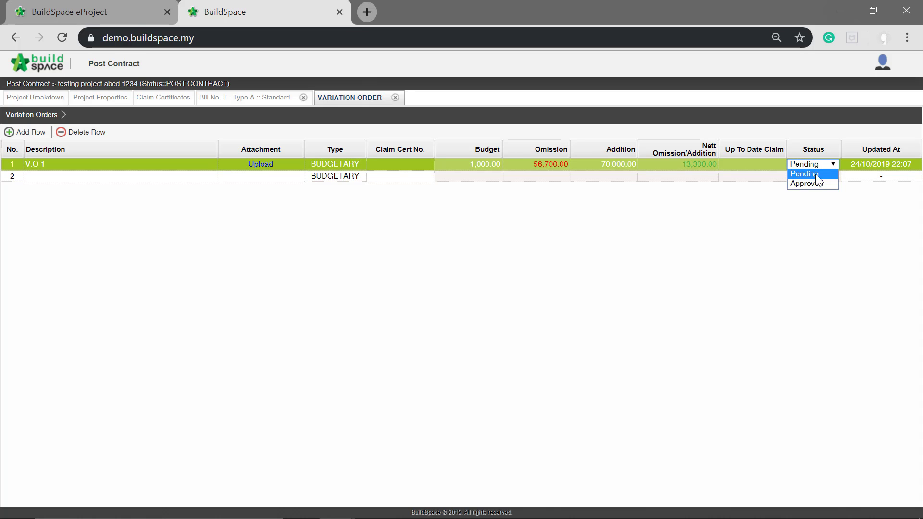
click(807, 185)
click(58, 166)
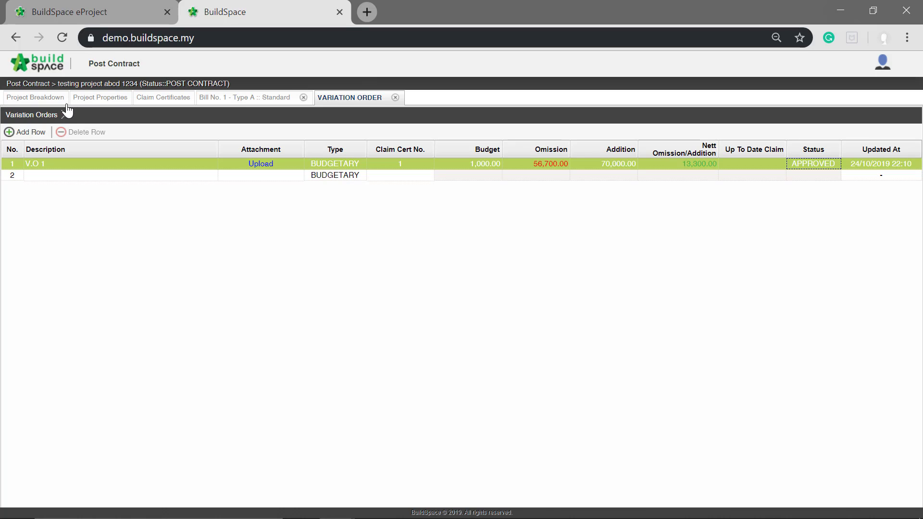
- Reload the project breakdown to check the variation order total and view the claim certificate information
click(23, 99)
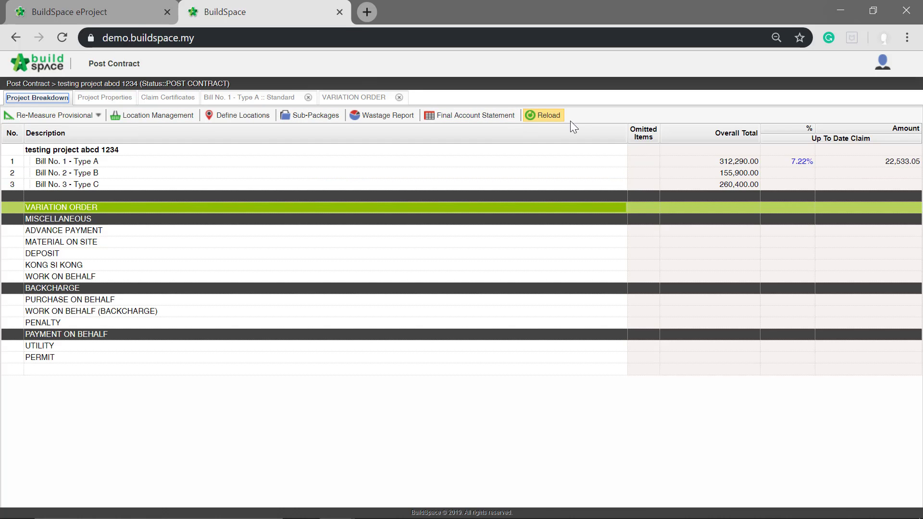
click(543, 116)
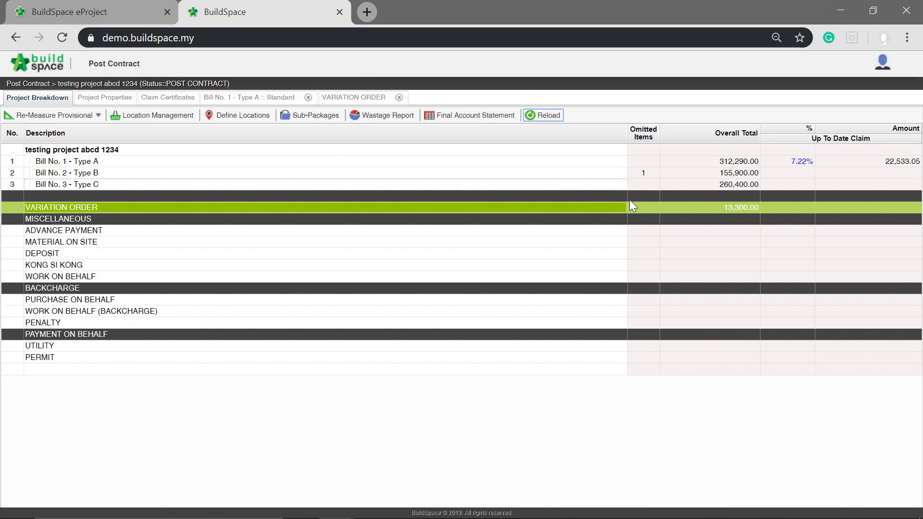
click(703, 228)
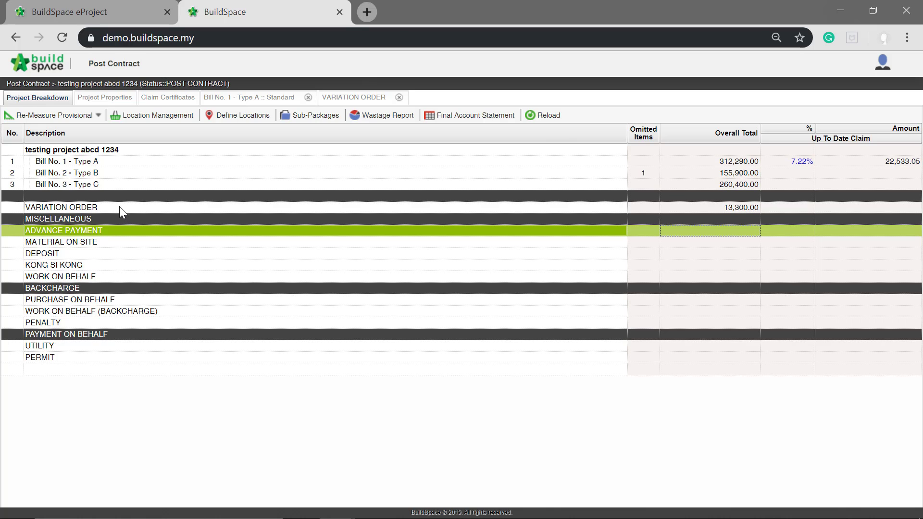
click(184, 95)
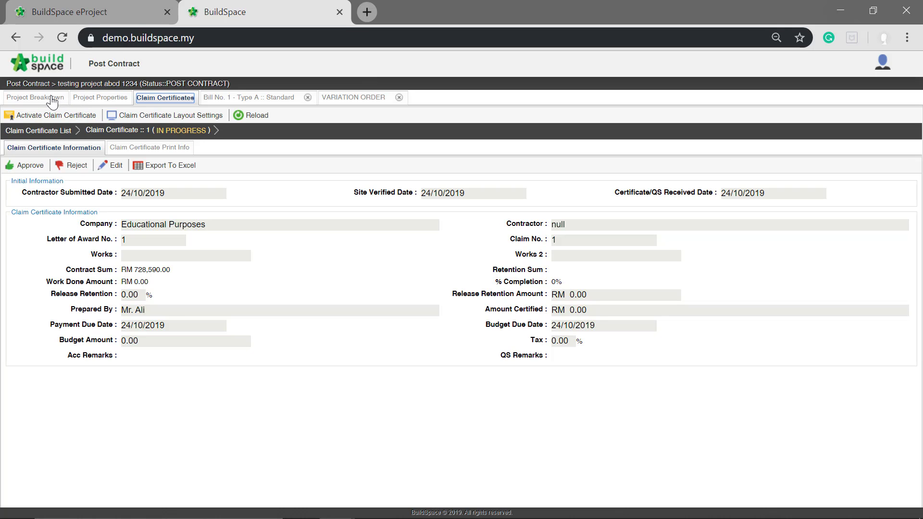
- Open V.O 1 from the project breakdown's variation orders and add a new claim revision to it
click(36, 98)
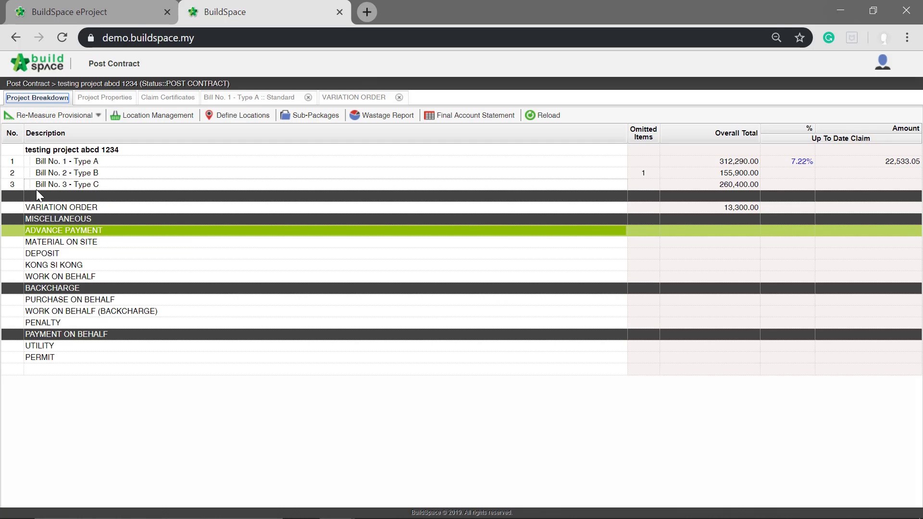
click(82, 207)
double_click(81, 207)
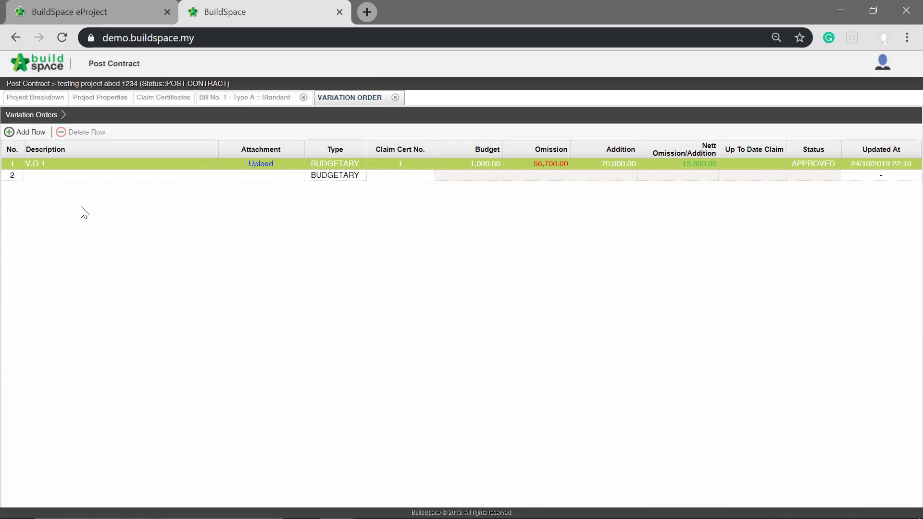
double_click(105, 165)
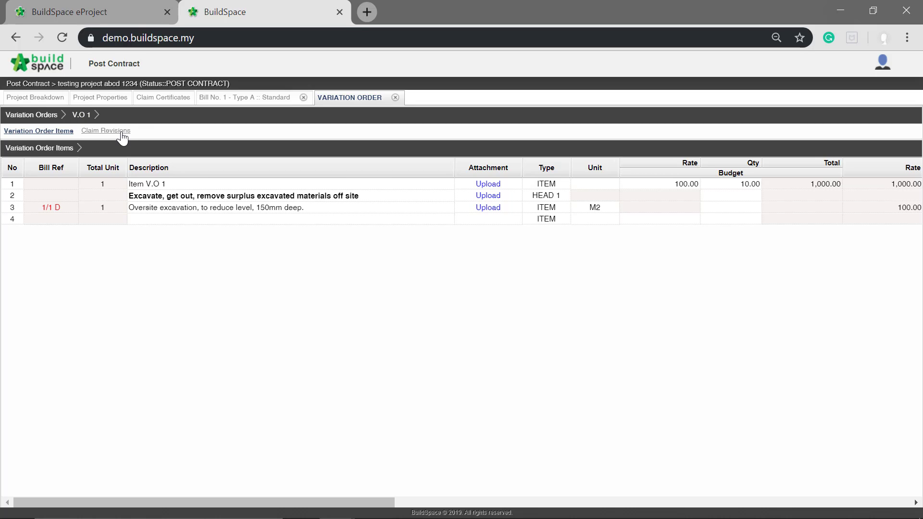
click(122, 137)
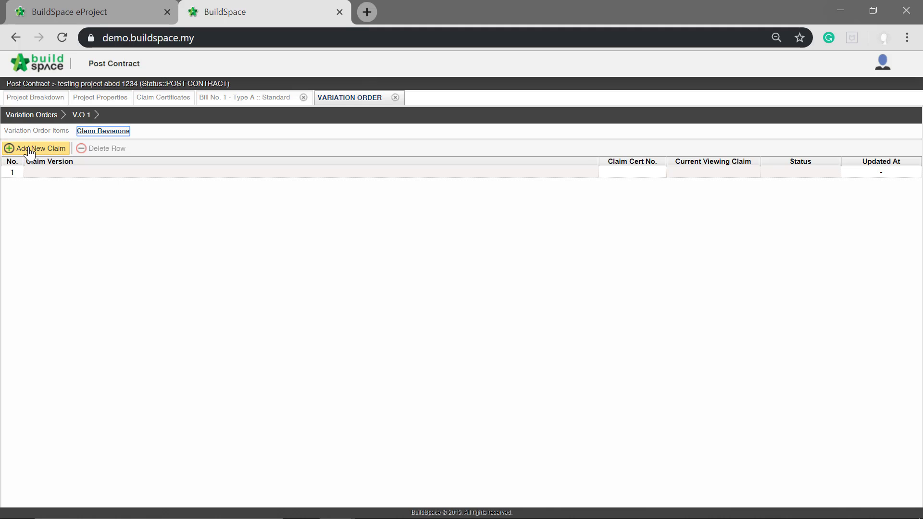
click(9, 148)
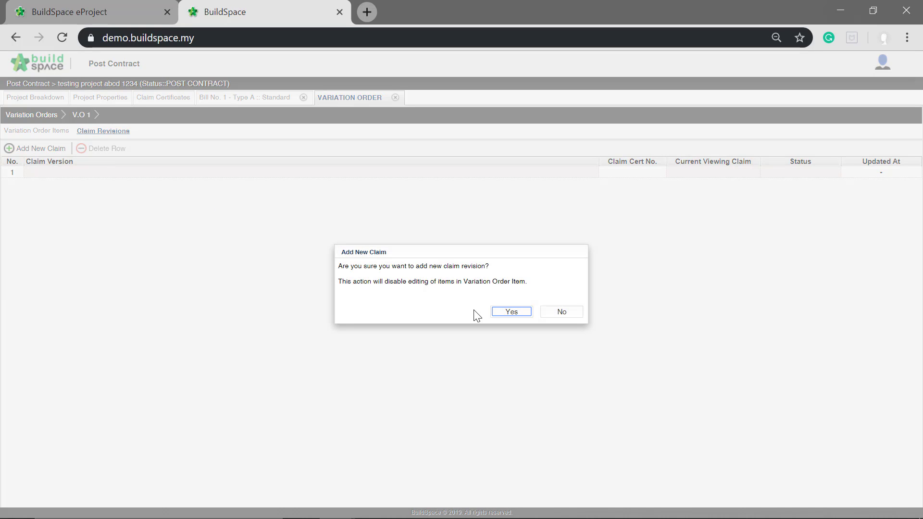
click(508, 314)
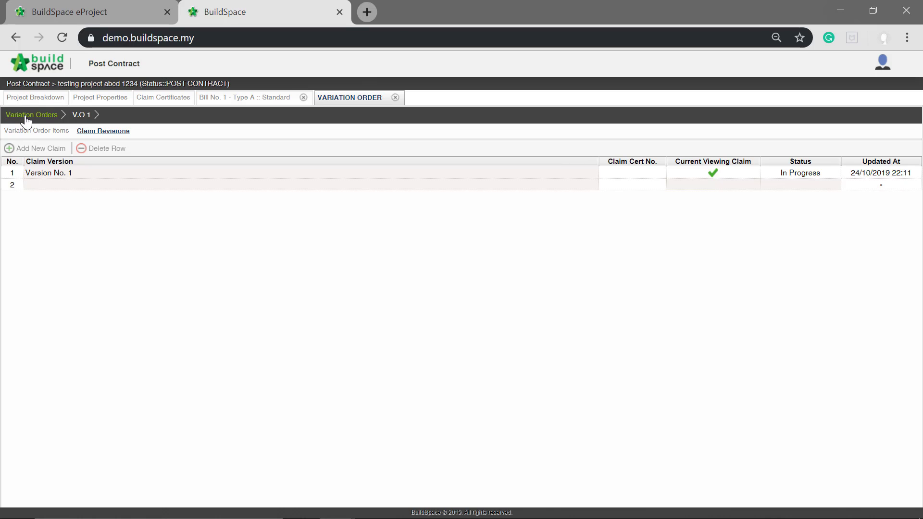
- Reopen the items of V.O 1 and set the current claim percentage of Item V.O 1 to 15%
click(48, 114)
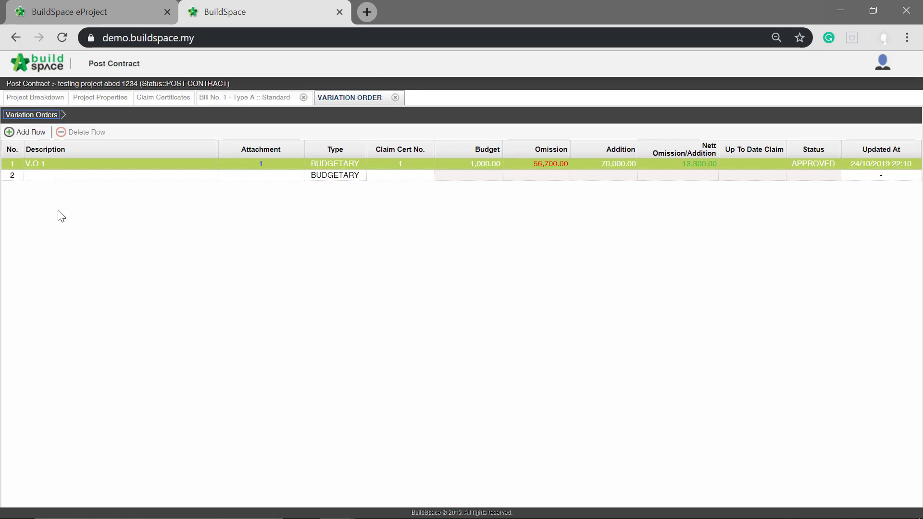
double_click(63, 163)
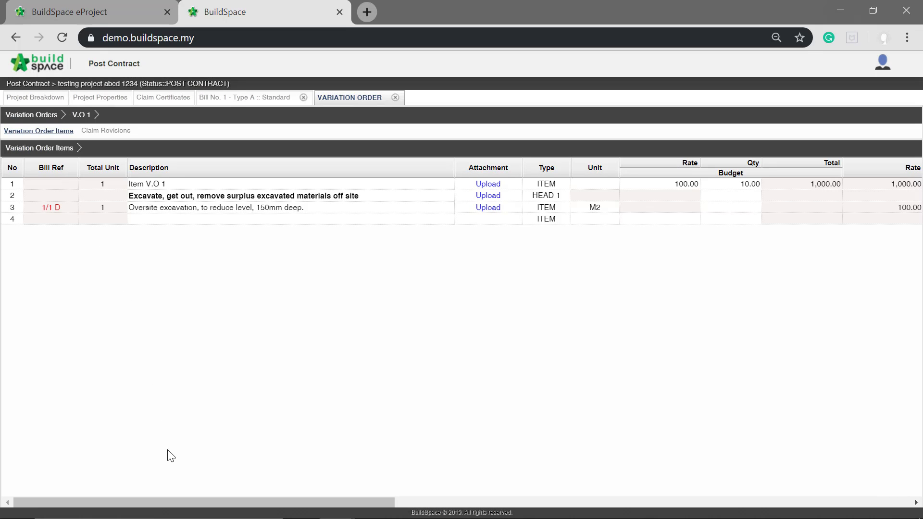
drag(173, 500, 545, 500)
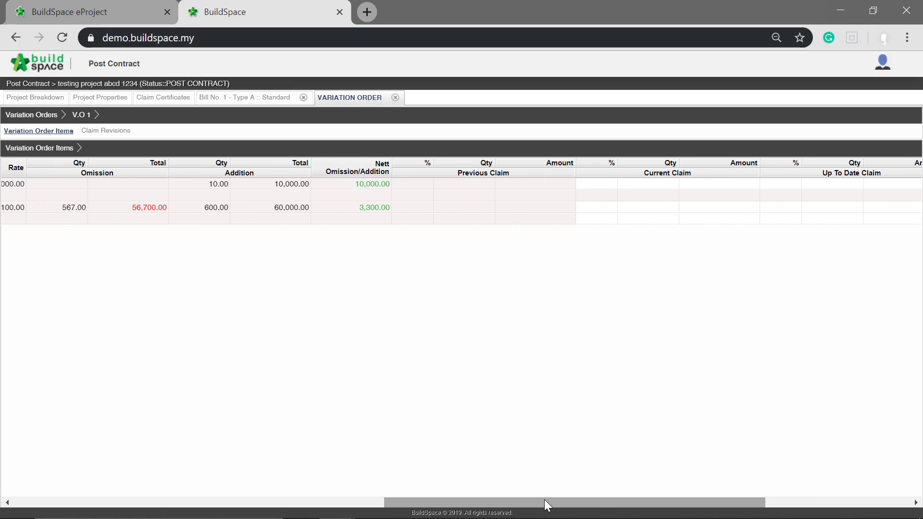
click(645, 195)
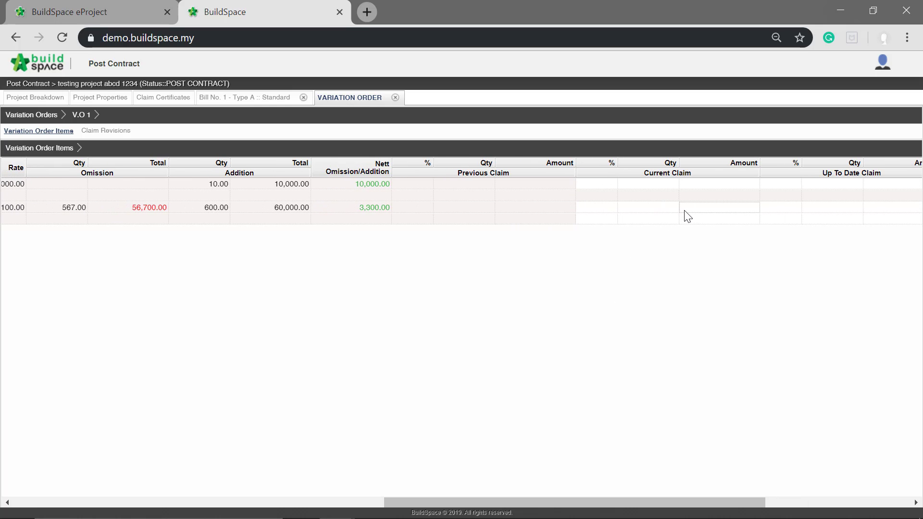
click(609, 189)
click(609, 189)
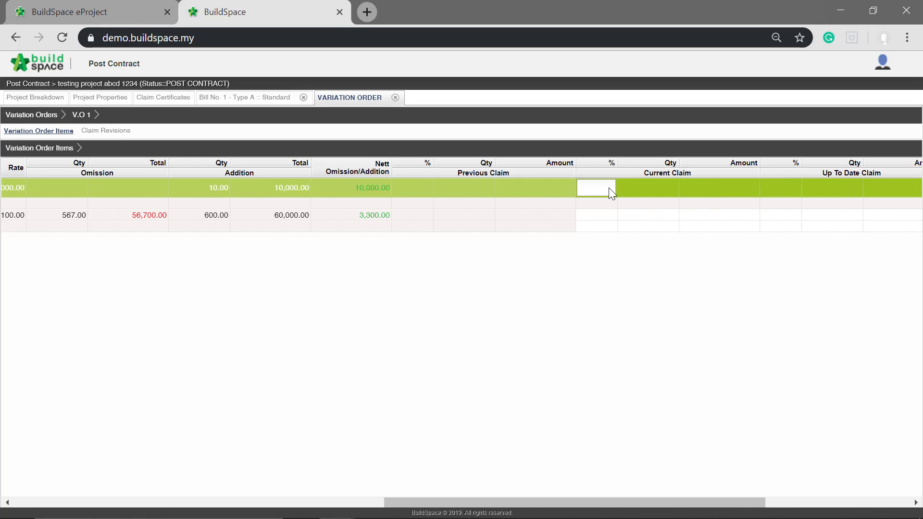
text(15)
key(Return)
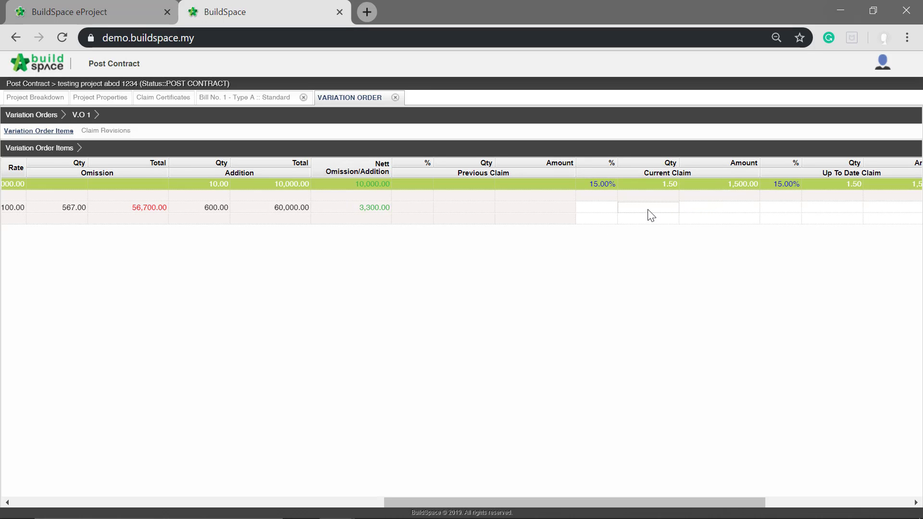
- Set the current claim quantity of the oversite excavation item to 33 and review the up-to-date claim amounts
click(660, 209)
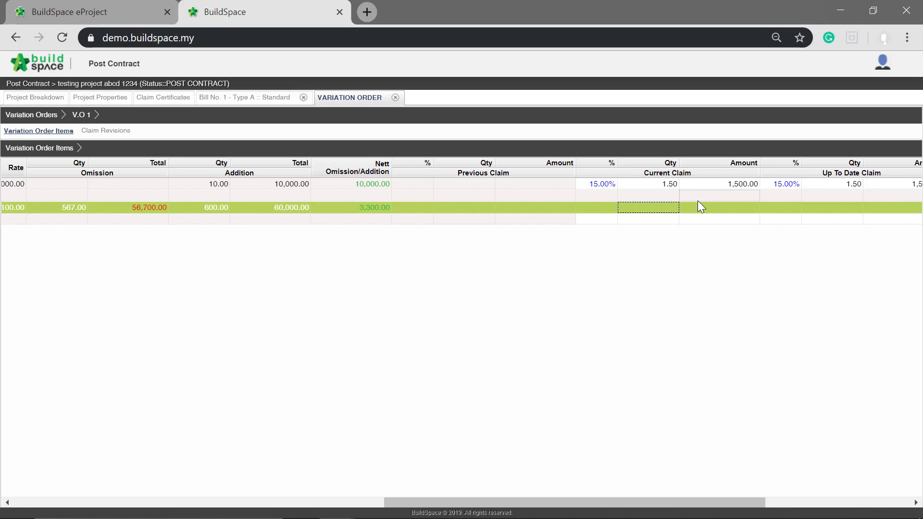
key(Return)
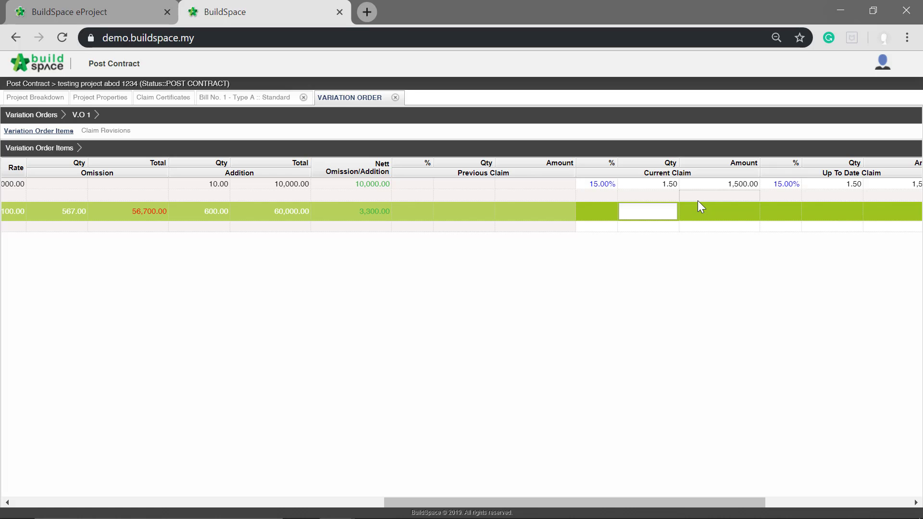
text(33)
key(Return)
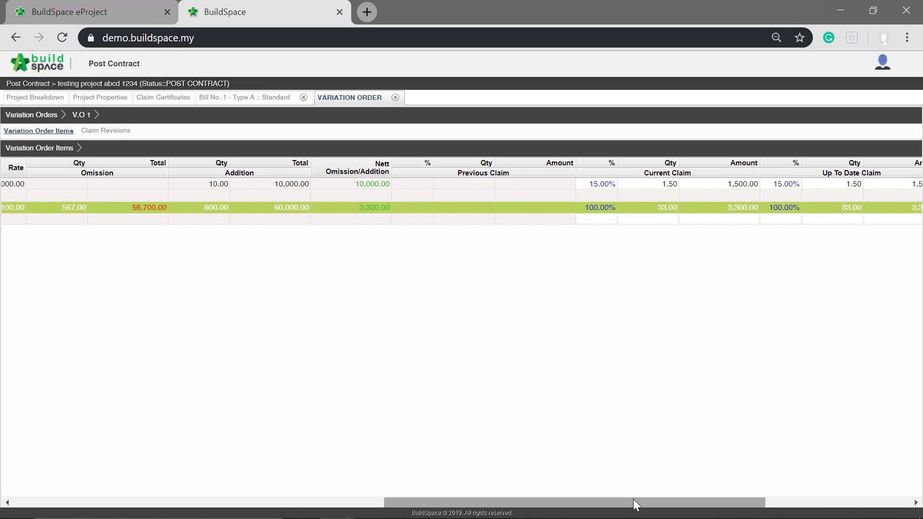
drag(634, 501, 721, 484)
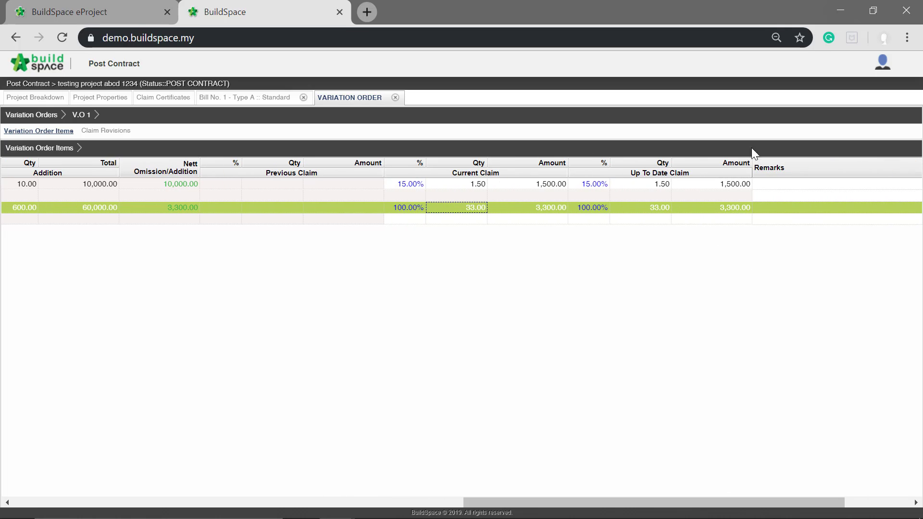
click(715, 193)
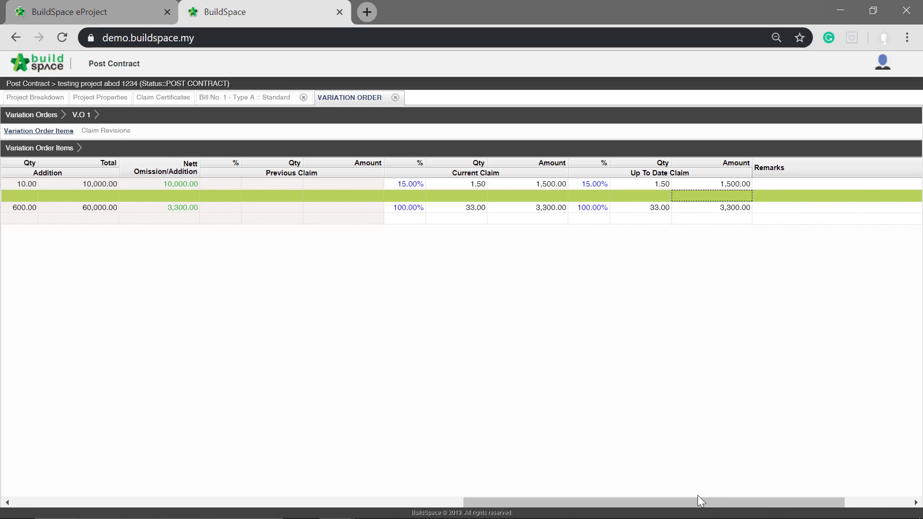
drag(698, 501, 149, 418)
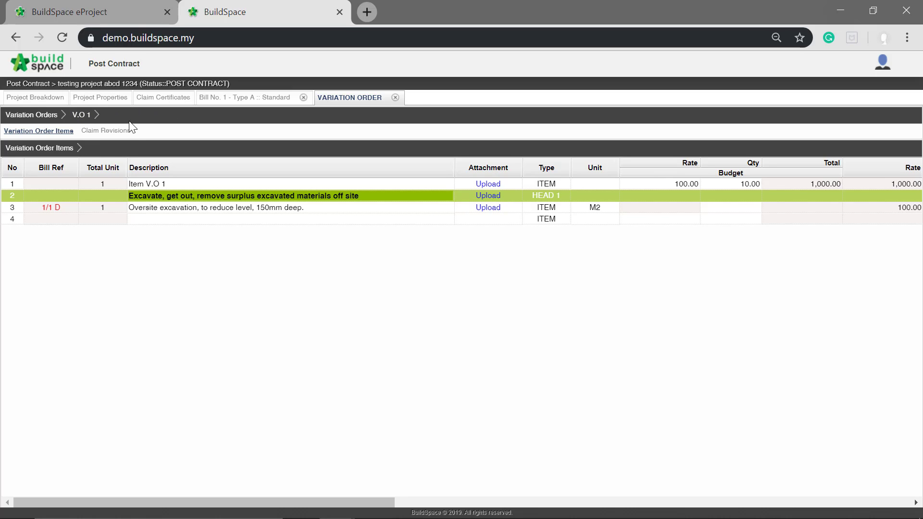
- Change the status of V.O 1's claim revision Version No. 1 to Locked and submit it
click(107, 133)
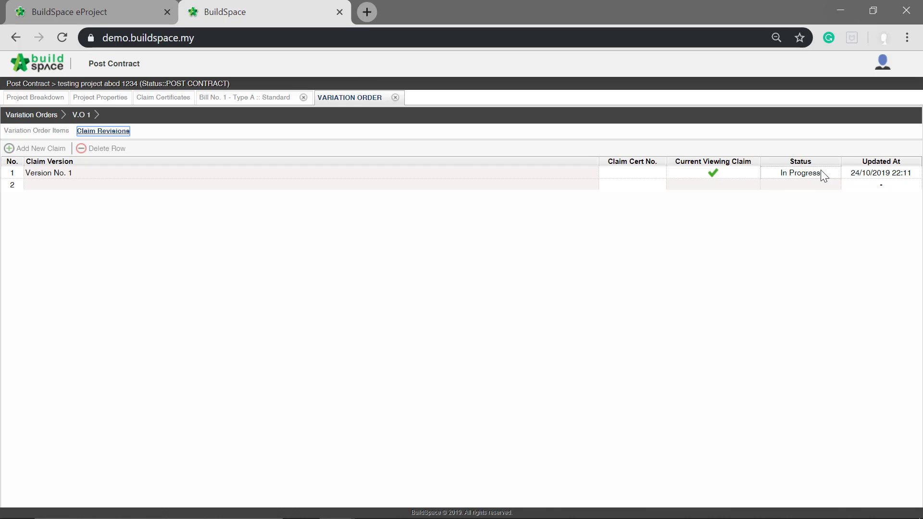
click(810, 176)
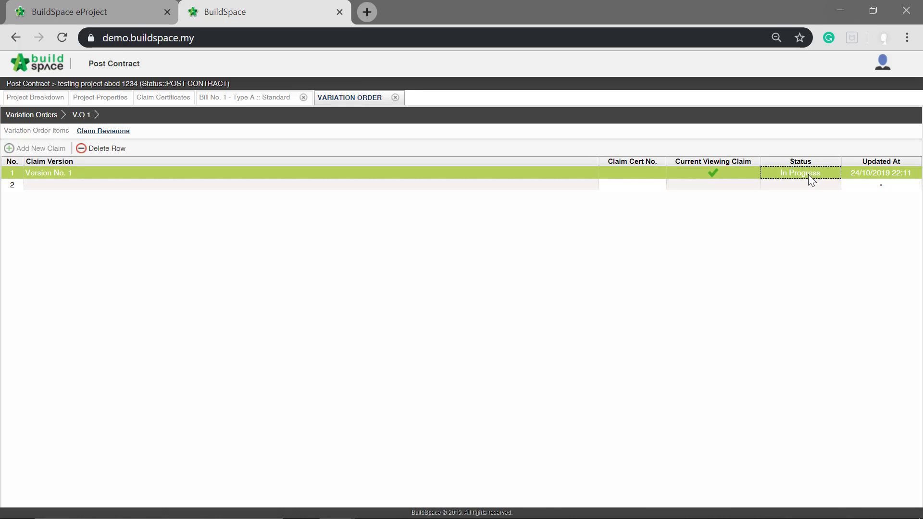
click(810, 176)
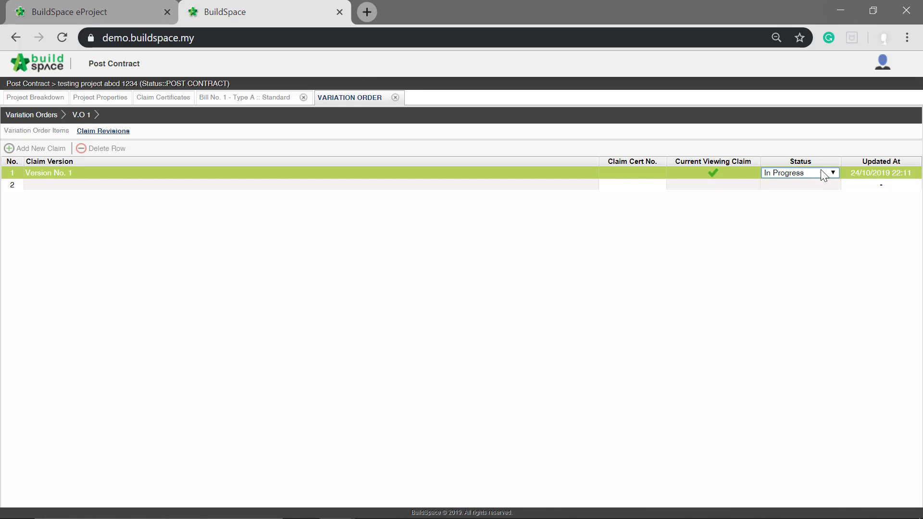
click(833, 173)
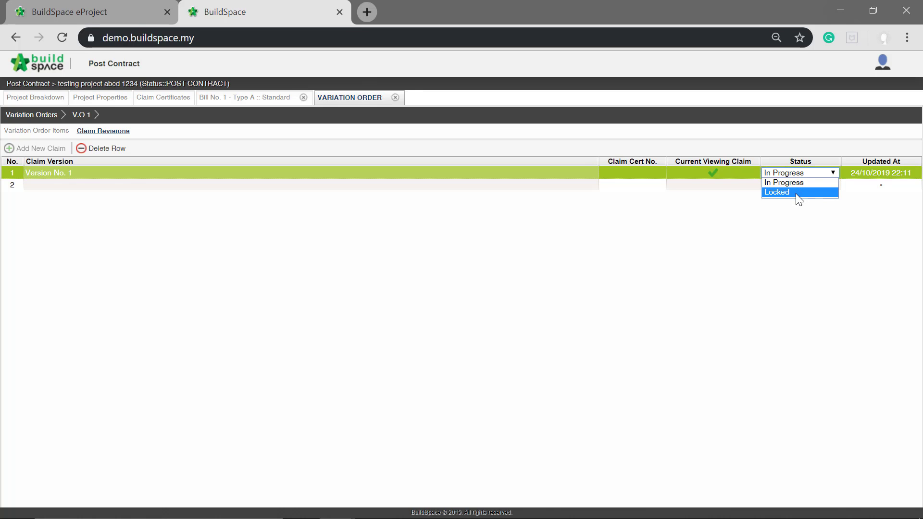
click(795, 193)
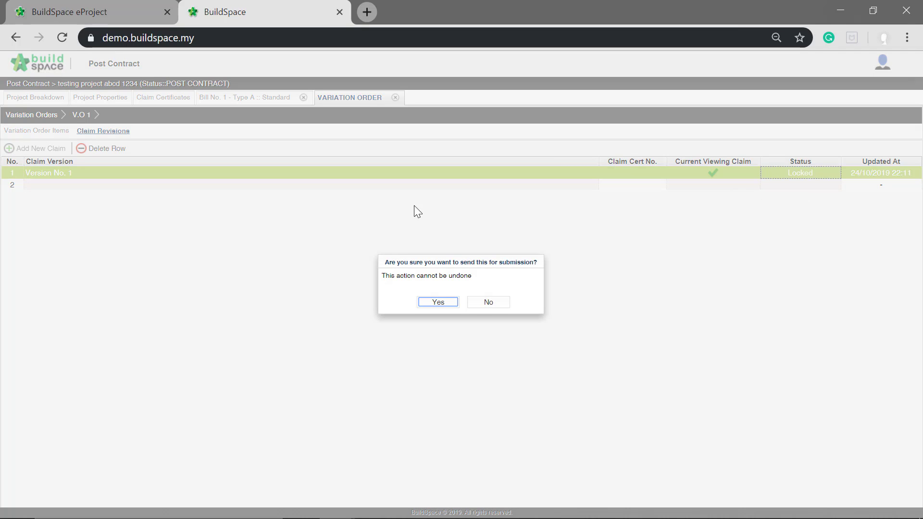
click(440, 305)
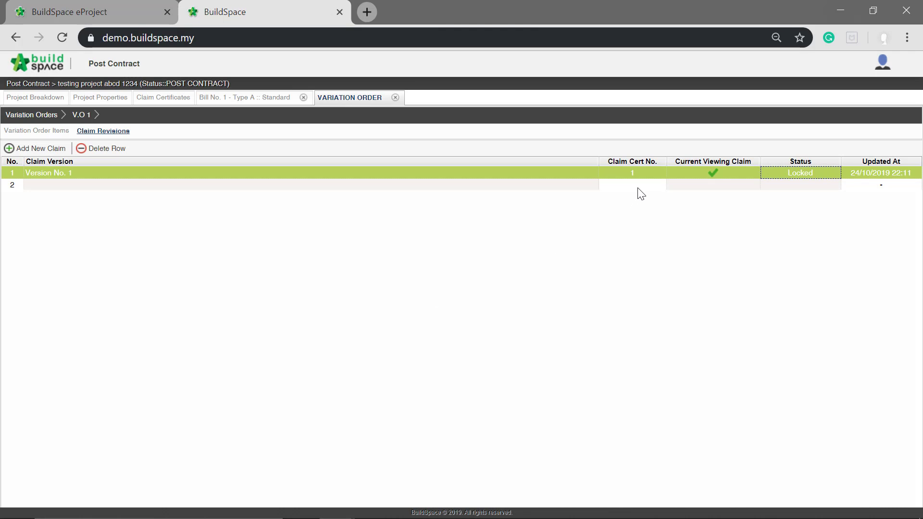
click(641, 186)
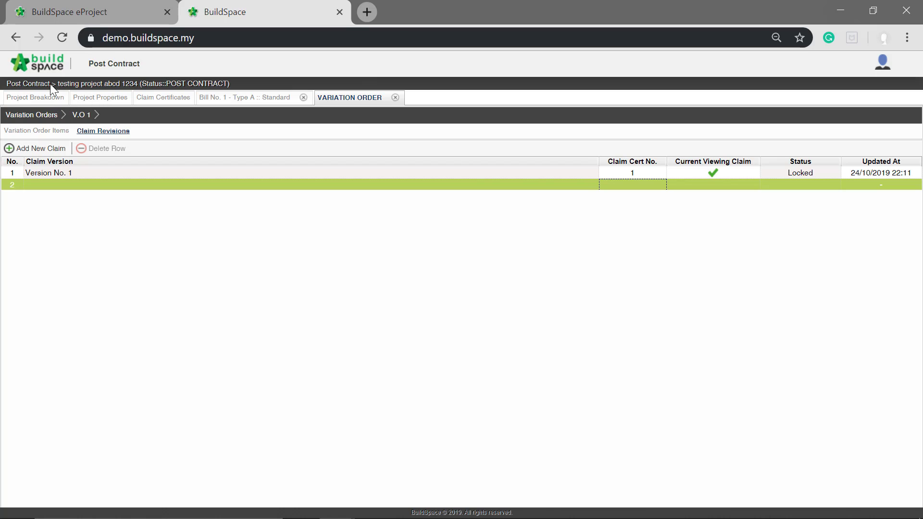
- Reload the project breakdown to check the up-to-date claim of the variation order
click(48, 102)
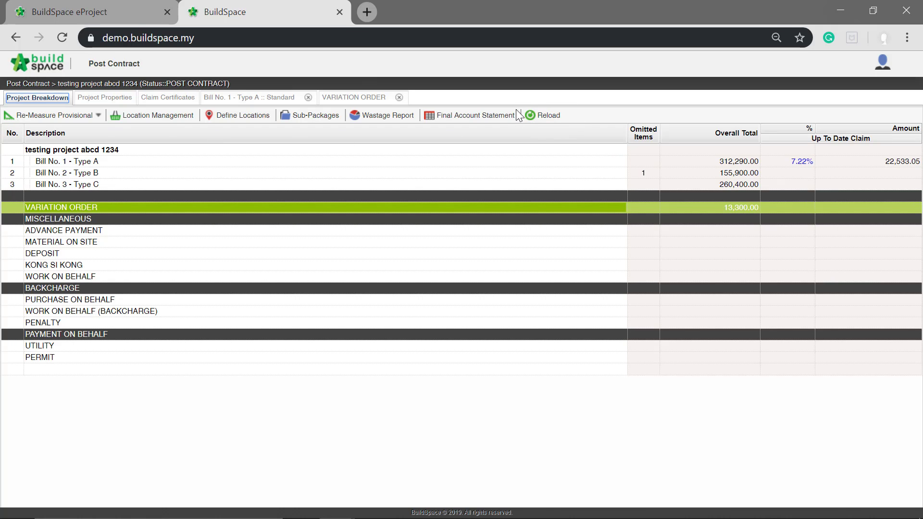
click(545, 116)
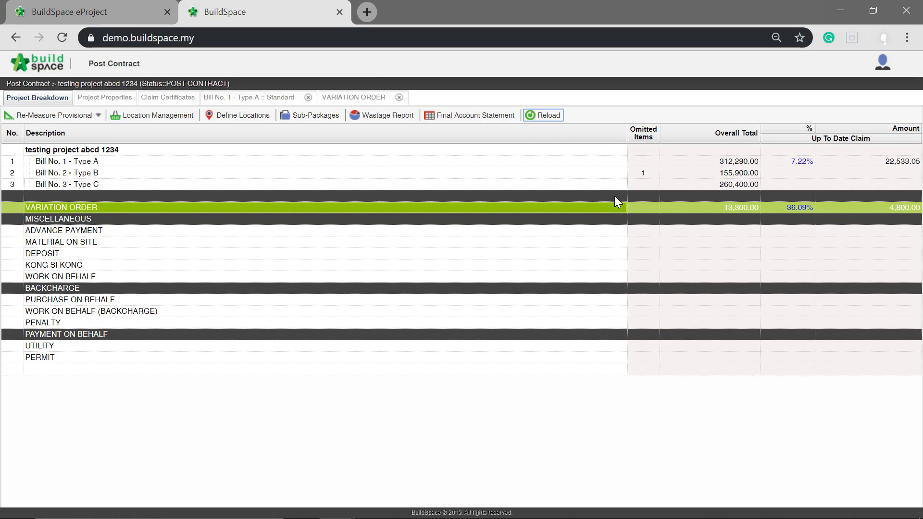
click(635, 186)
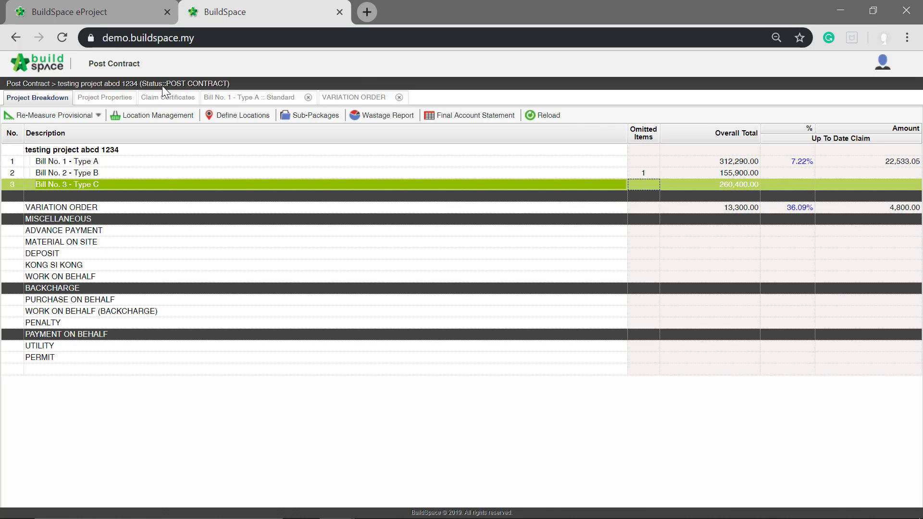
- Open the printable version of claim certificate 1 and review its work done, certified and net payable amounts
click(171, 99)
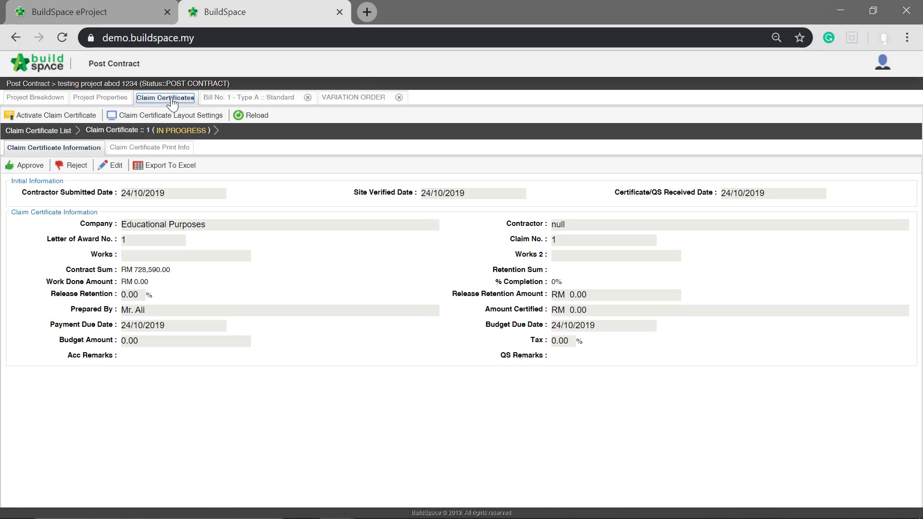
click(145, 150)
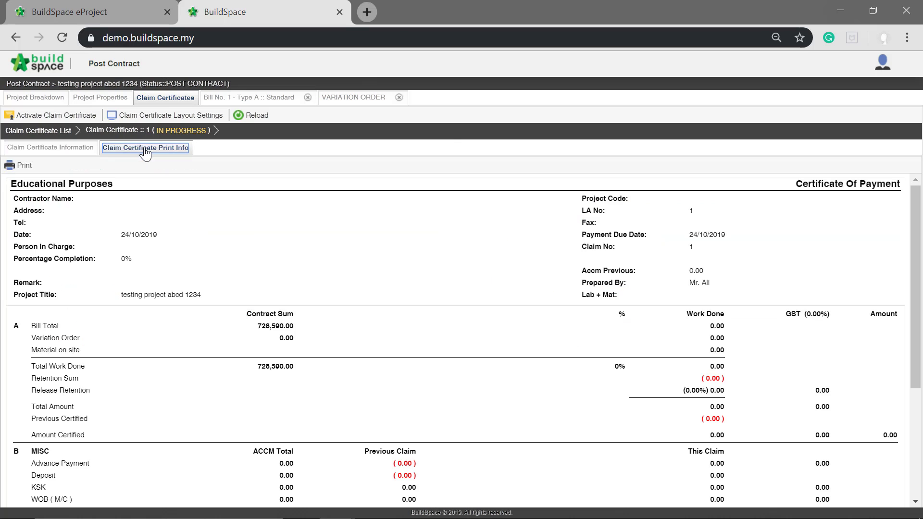
click(18, 166)
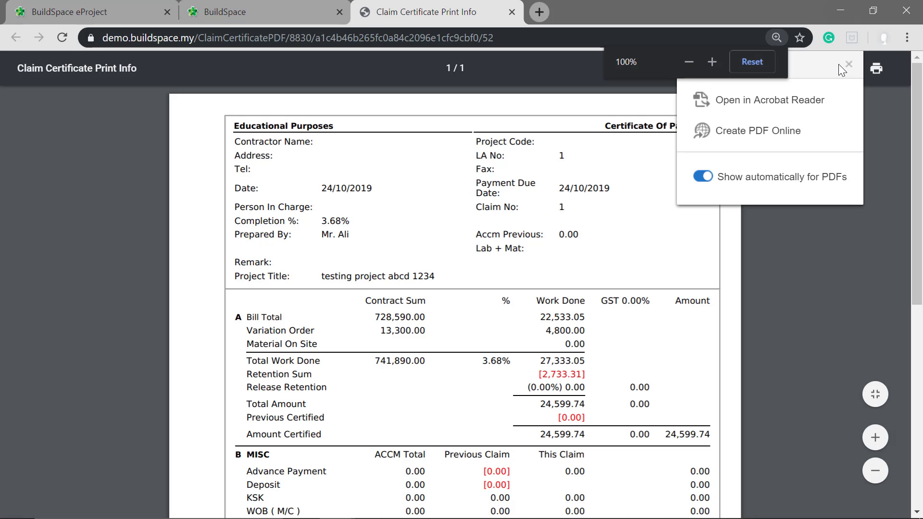
click(848, 64)
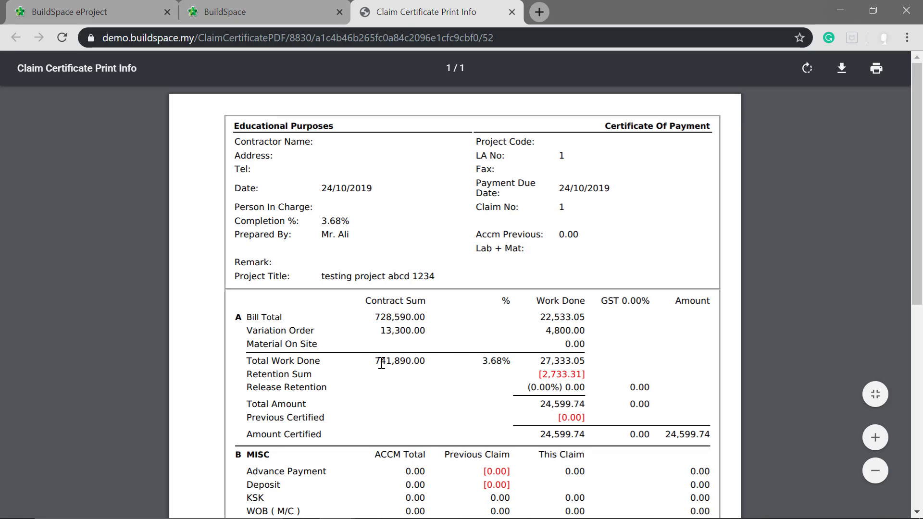
scroll(696, 377, down, 8)
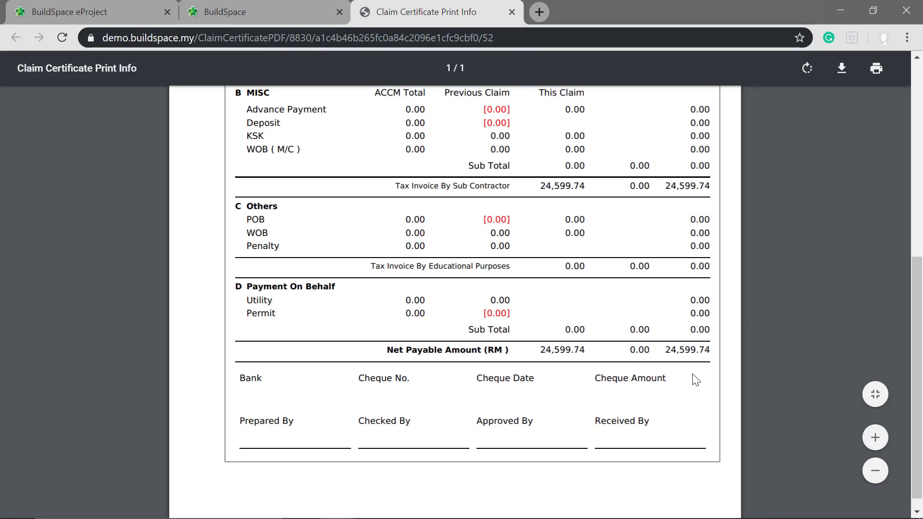
scroll(696, 380, up, 8)
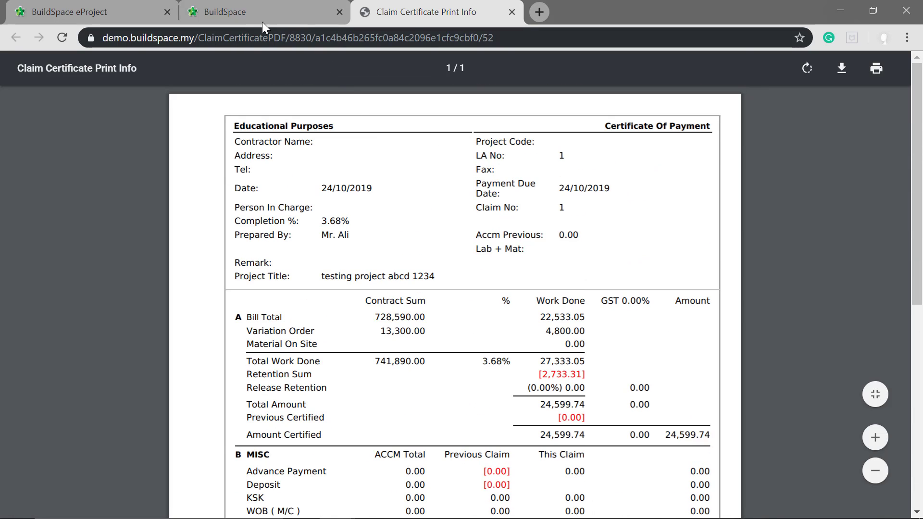
- Approve claim certificate 1 with the remark "add remarks" and return to the project breakdown
click(256, 9)
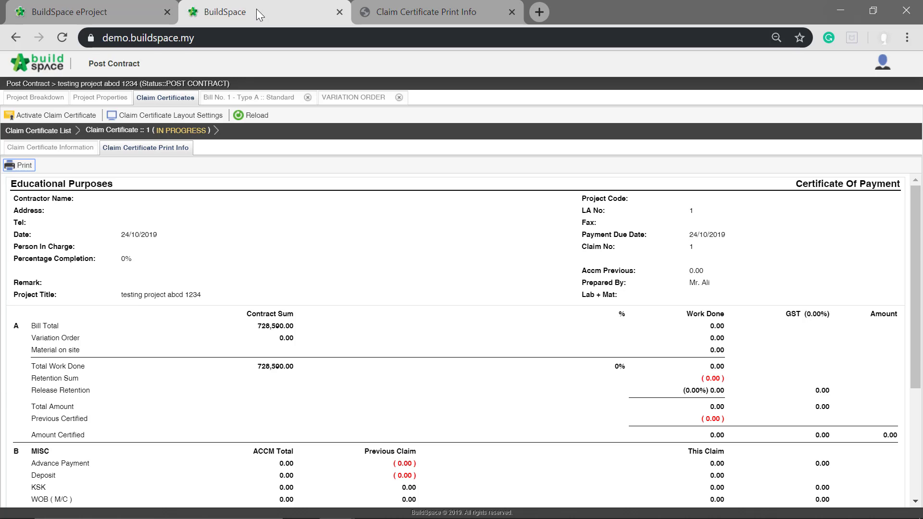
click(44, 148)
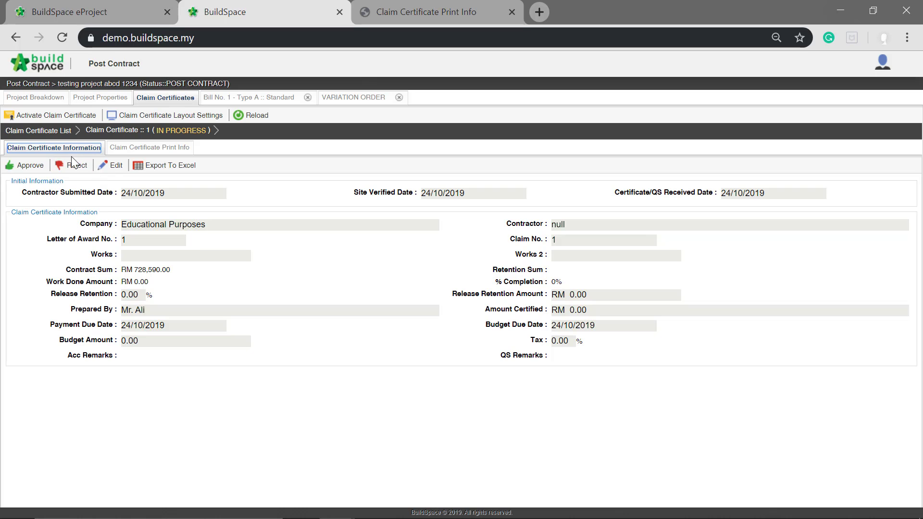
click(38, 169)
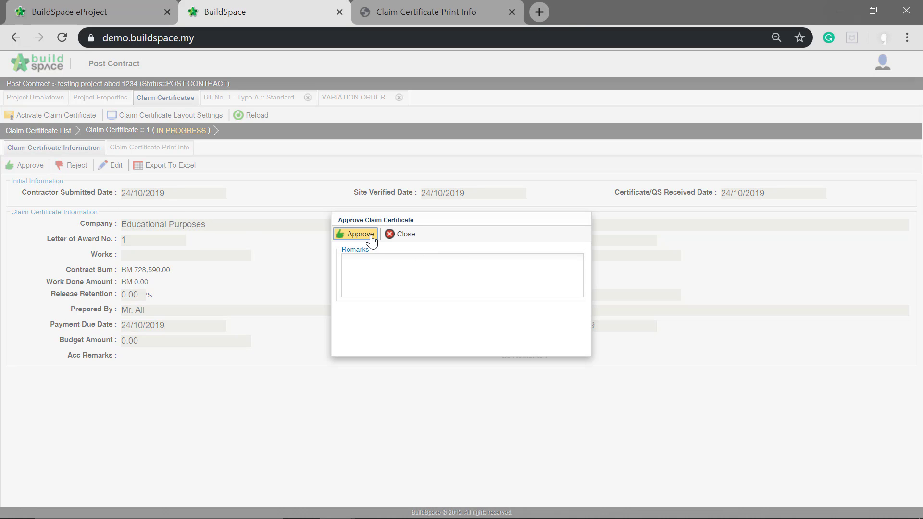
click(362, 259)
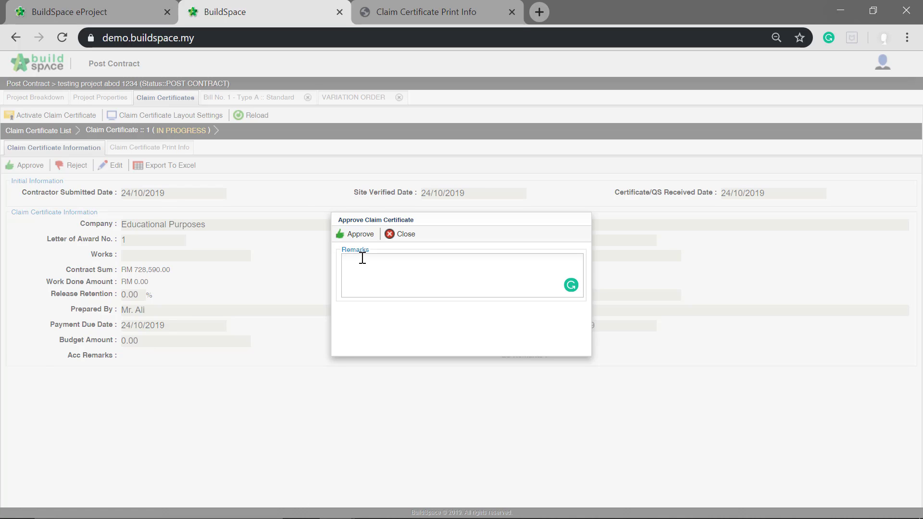
text(add remarks)
click(350, 236)
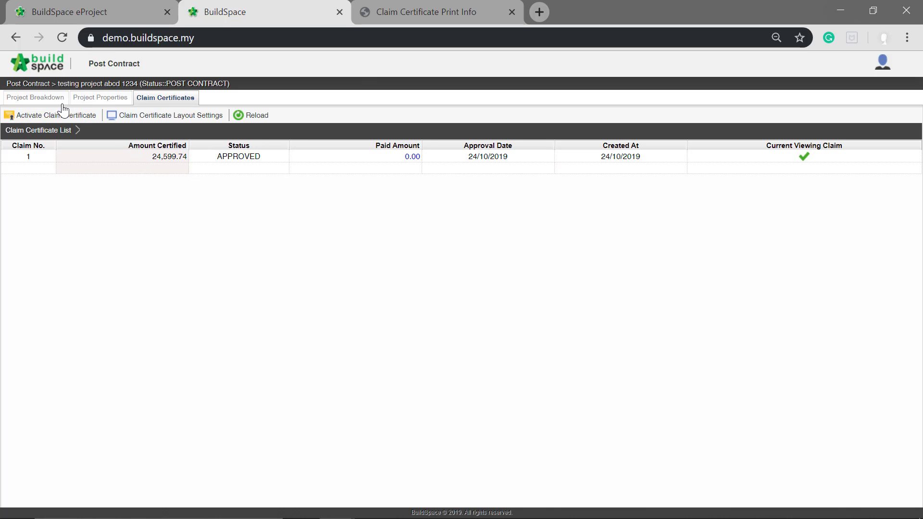
click(46, 102)
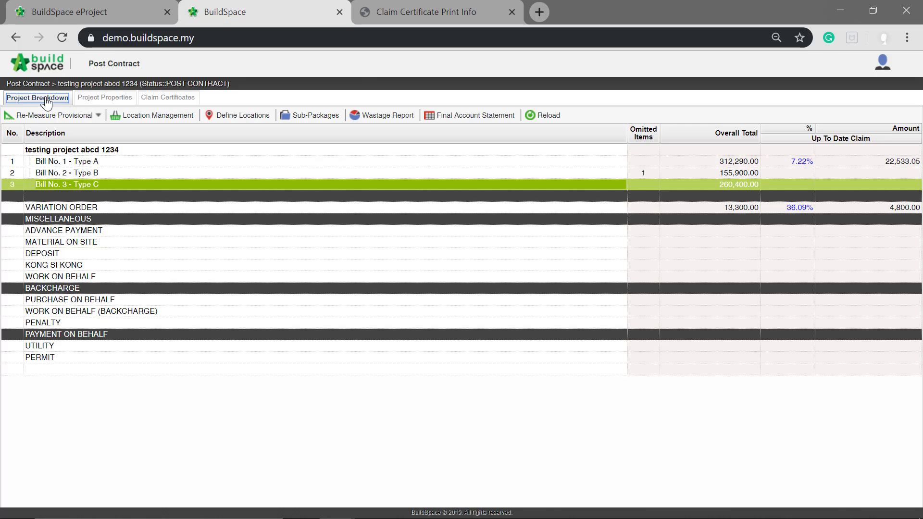